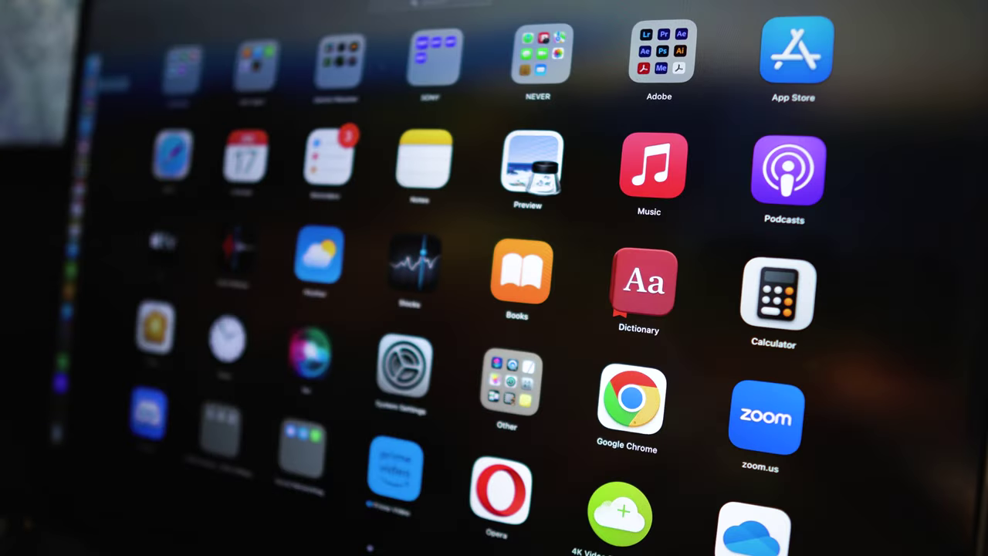
{"action": "left_click", "coordinate": [645, 235]}
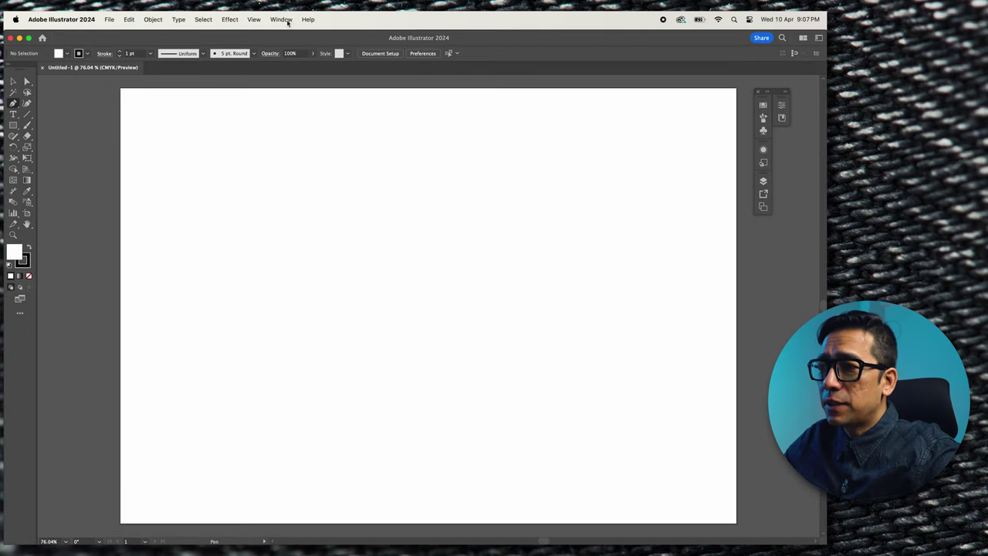
Check which workspace is active and fit the artboard in the window.
{"action": "left_click", "coordinate": [283, 20]}
{"action": "mouse_move", "coordinate": [370, 72]}
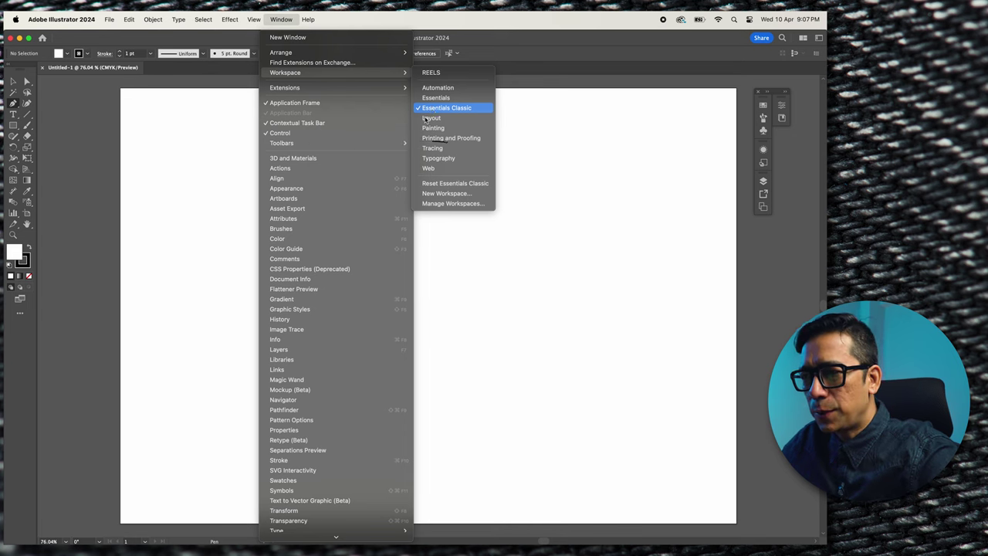
{"action": "key", "text": "super+0"}
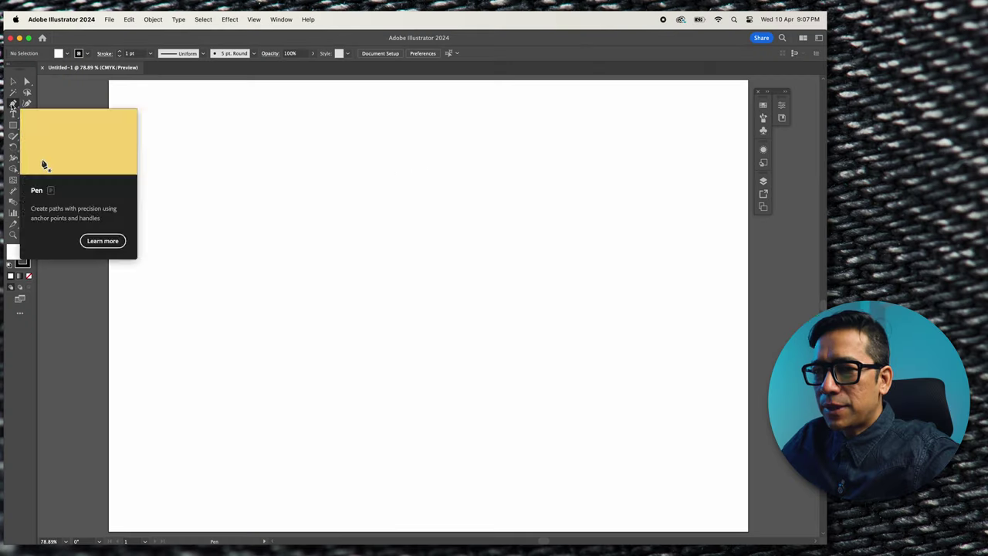
Draw the straight centre-front line and curved inseam of a jeans leg down to the hem with the Pen tool.
{"action": "left_click", "coordinate": [12, 104]}
{"action": "left_click", "coordinate": [399, 146]}
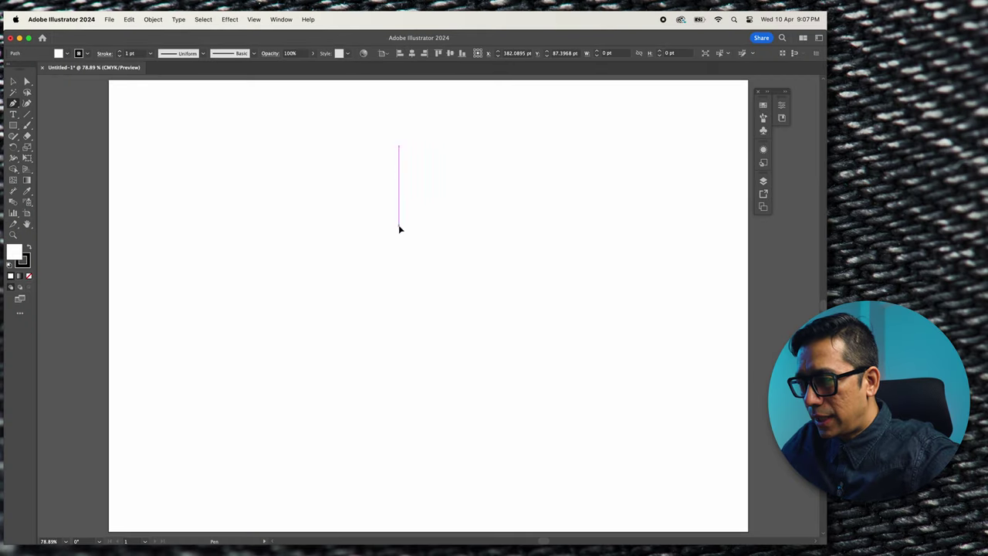
{"action": "left_click", "coordinate": [399, 225]}
{"action": "left_click", "coordinate": [412, 268]}
{"action": "left_click_drag", "start_coordinate": [414, 280], "coordinate": [417, 303]}
{"action": "left_click_drag", "start_coordinate": [416, 331], "coordinate": [417, 344]}
{"action": "left_click", "coordinate": [420, 384]}
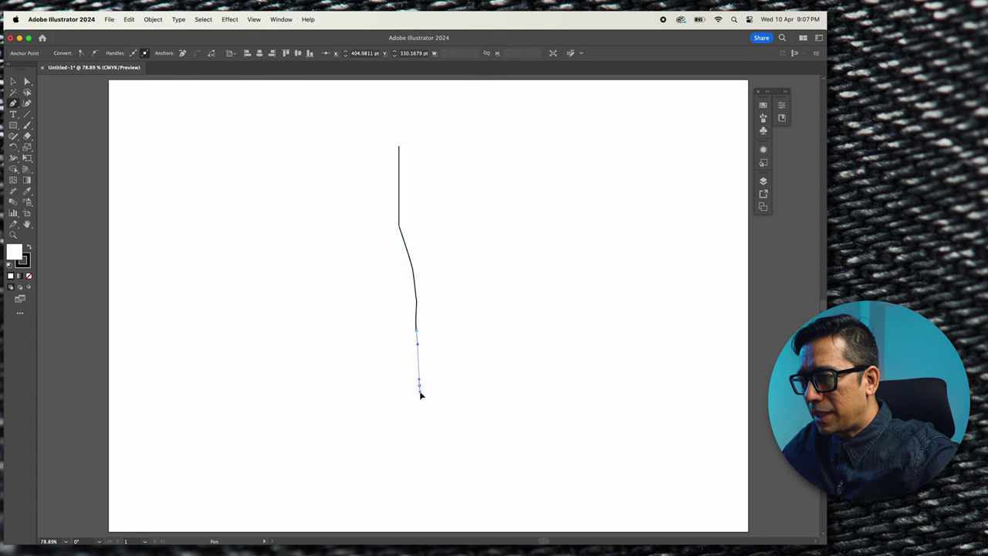
{"action": "left_click", "coordinate": [419, 403]}
Continue the leg outline with a shallow, downward-curved hem across the bottom of the leg.
{"action": "left_click", "coordinate": [430, 408]}
{"action": "left_click", "coordinate": [444, 407]}
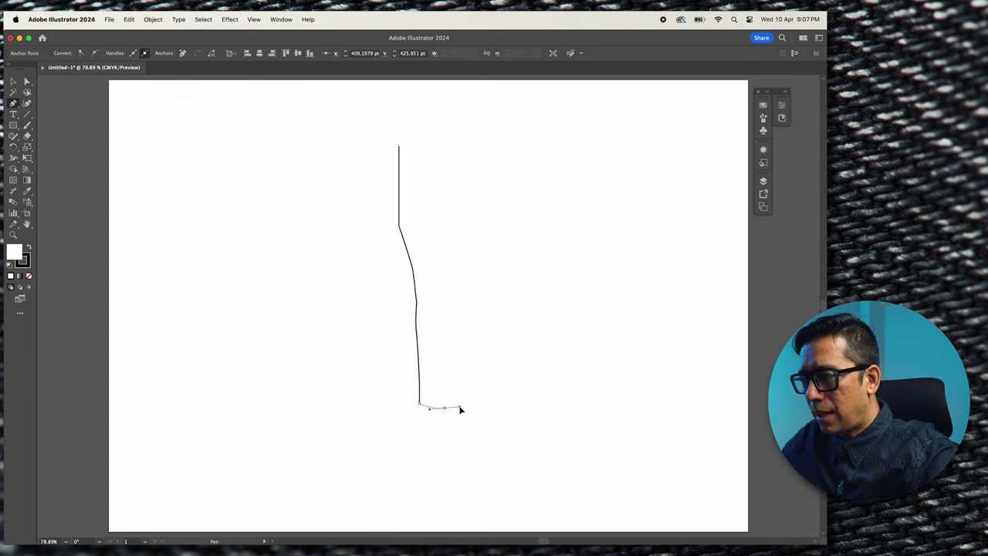
{"action": "left_click", "coordinate": [462, 404]}
Draw the curved outer side seam up to the waist and close the leg outline with a curved waistline.
{"action": "left_click_drag", "start_coordinate": [466, 286], "coordinate": [466, 245]}
{"action": "left_click_drag", "start_coordinate": [466, 196], "coordinate": [464, 176]}
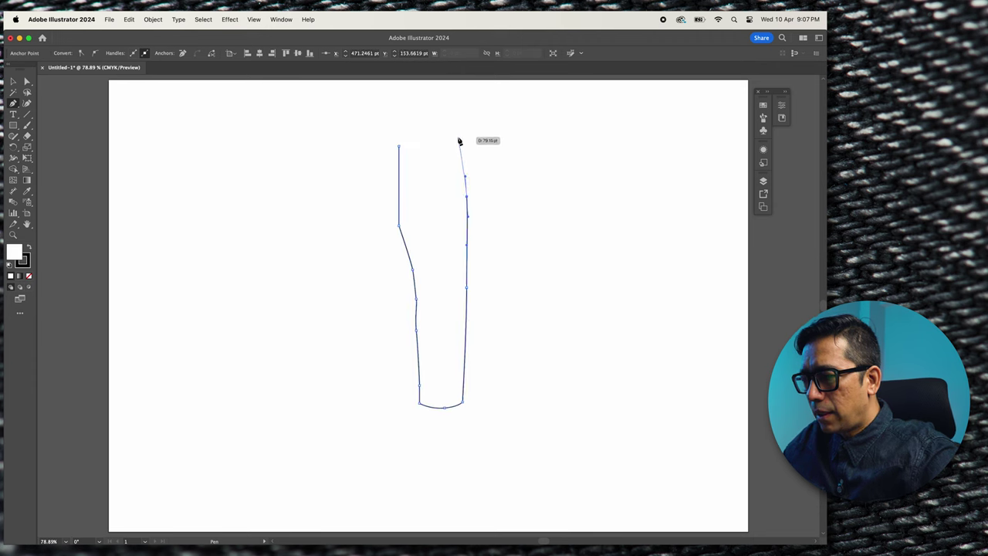
{"action": "left_click", "coordinate": [458, 140]}
{"action": "left_click", "coordinate": [399, 146]}
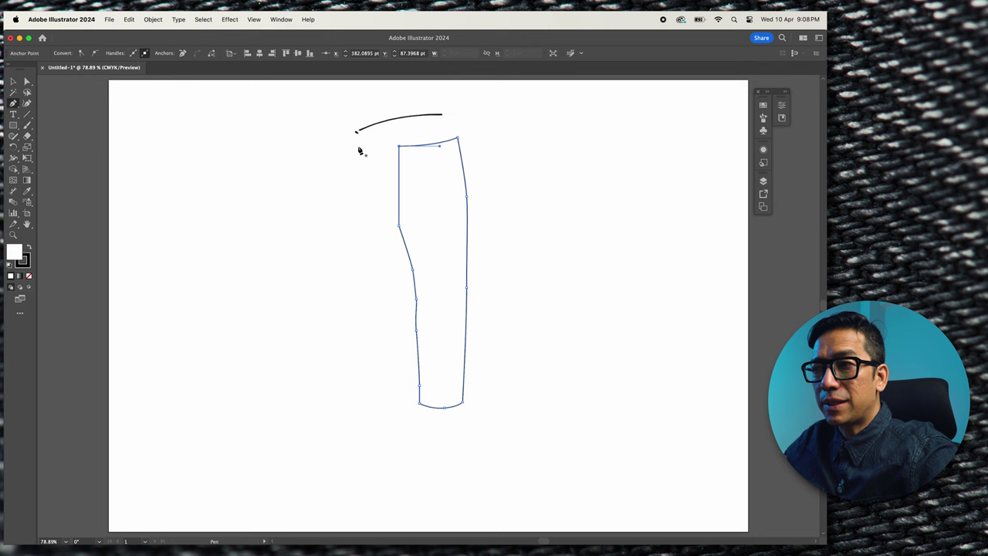
{"action": "key", "text": "v"}
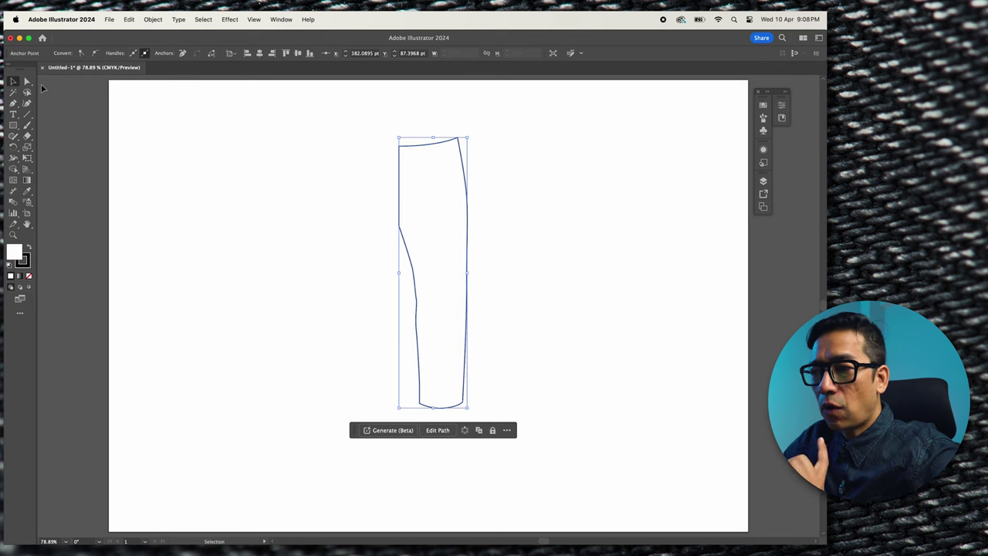
{"action": "left_click", "coordinate": [333, 200]}
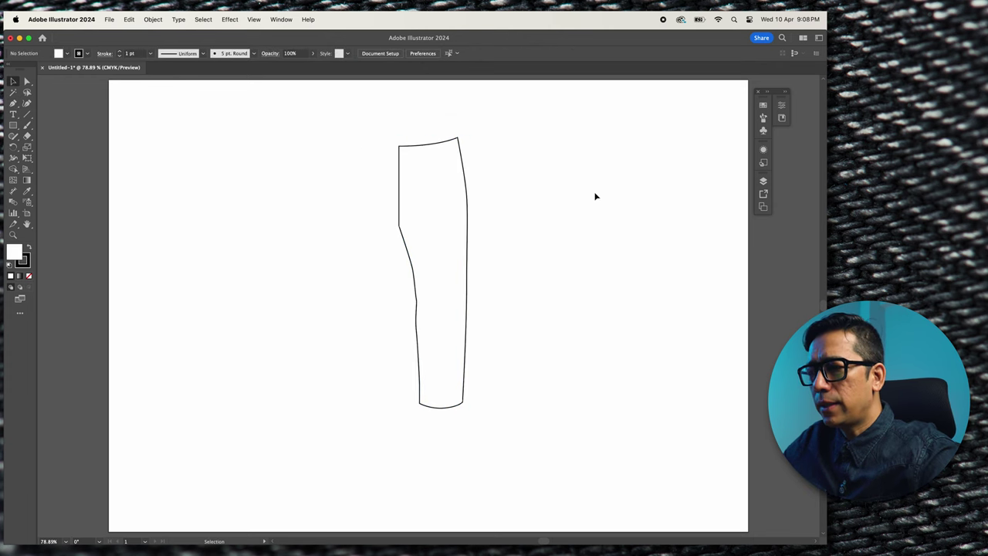
{"action": "scroll", "coordinate": [499, 249], "scroll_direction": "right", "scroll_amount": 3}
{"action": "scroll", "coordinate": [499, 249], "scroll_direction": "up", "scroll_amount": 2}
{"action": "scroll", "coordinate": [398, 266], "scroll_direction": "up", "scroll_amount": 5}
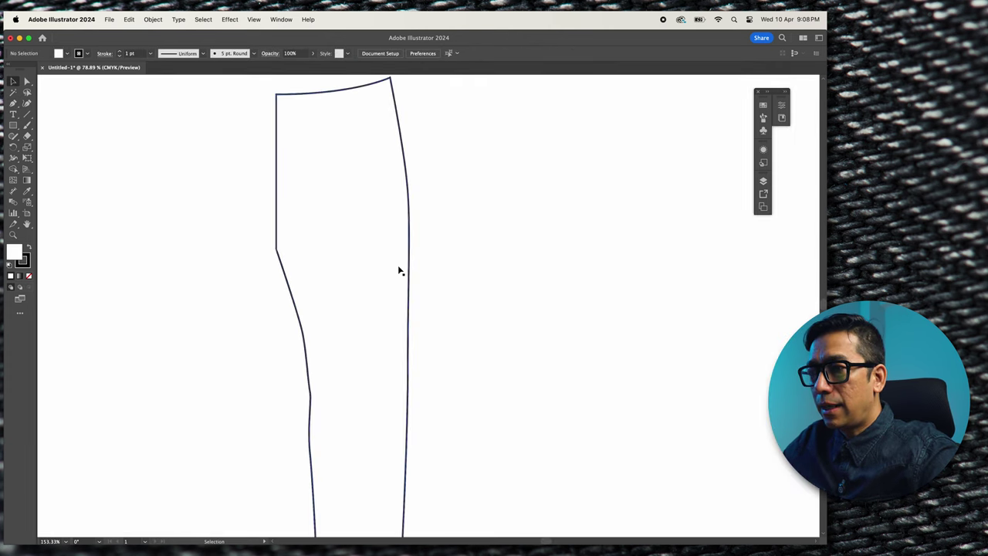
{"action": "scroll", "coordinate": [398, 266], "scroll_direction": "down", "scroll_amount": 1}
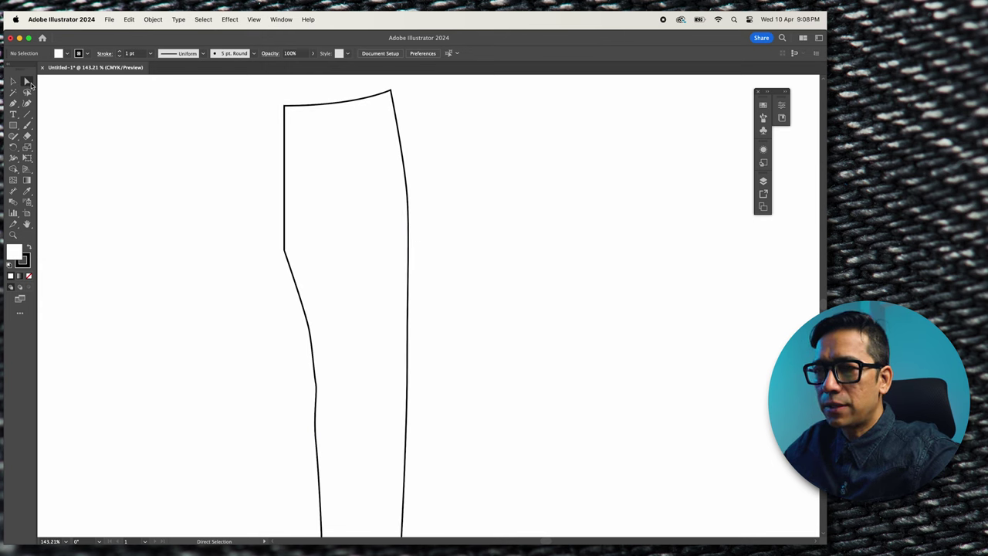
{"action": "left_click_drag", "start_coordinate": [450, 154], "coordinate": [381, 484]}
{"action": "scroll", "coordinate": [455, 280], "scroll_direction": "down", "scroll_amount": 1}
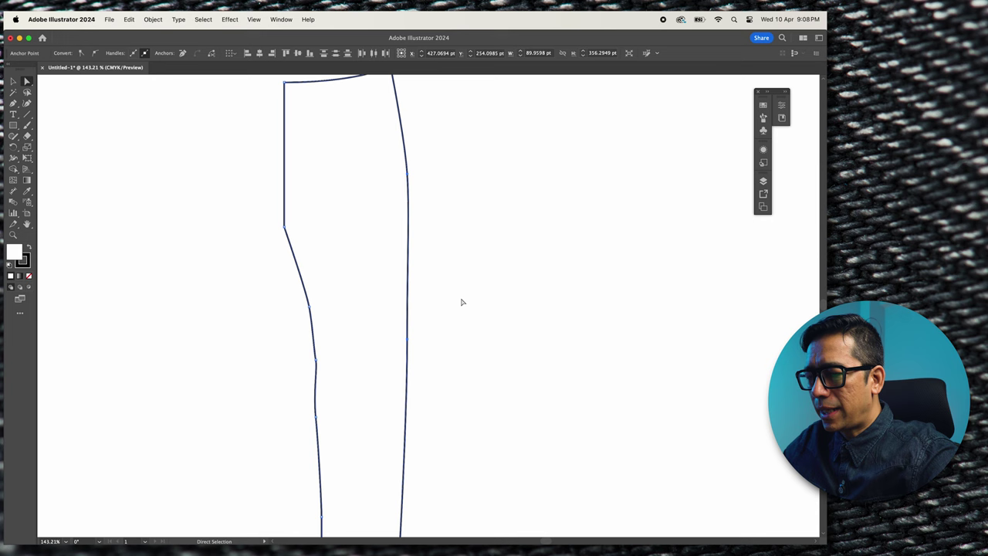
{"action": "left_click", "coordinate": [463, 305]}
{"action": "scroll", "coordinate": [463, 307], "scroll_direction": "down", "scroll_amount": 3}
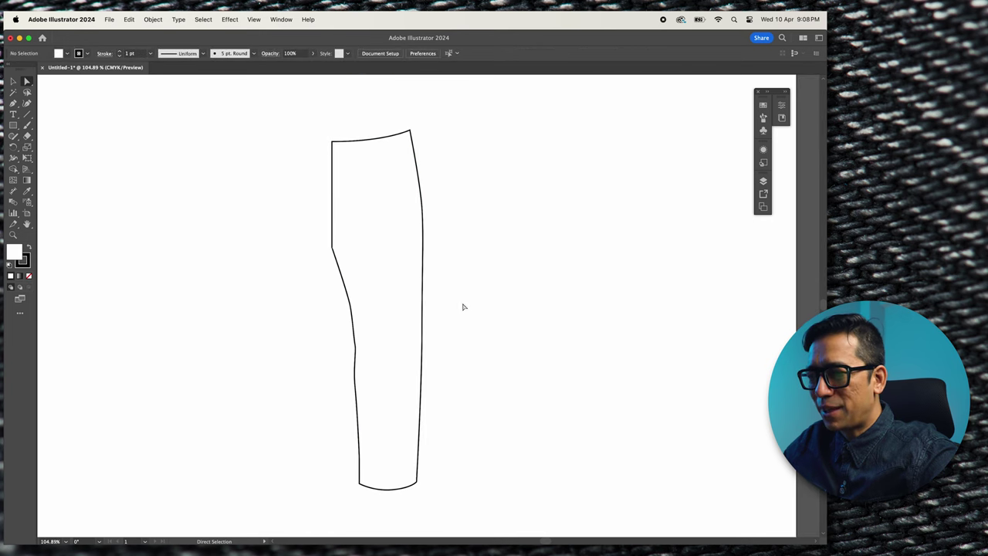
Duplicate the outer side seam in place and shift the copy slightly inward as a parallel line.
{"action": "left_click_drag", "start_coordinate": [413, 364], "coordinate": [403, 449]}
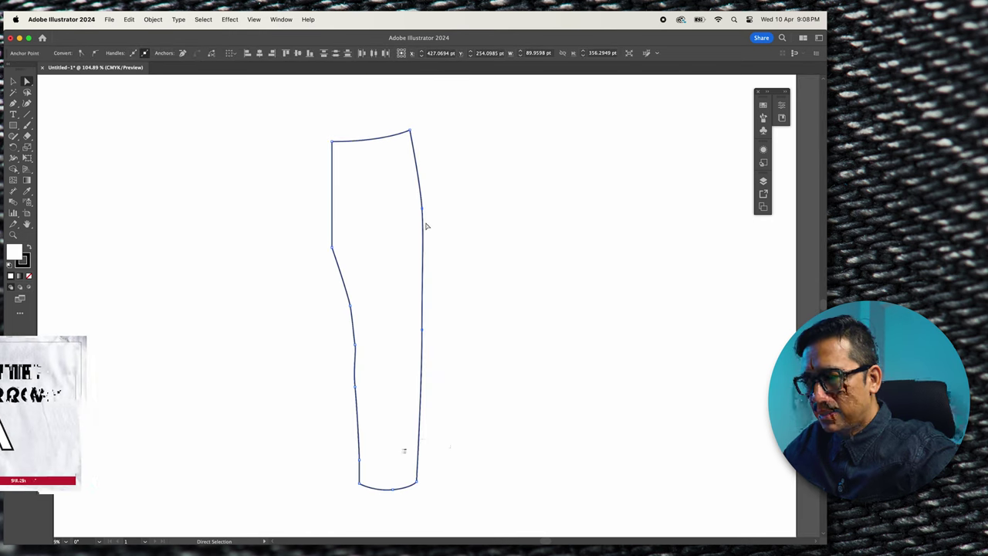
{"action": "key", "text": "super+c"}
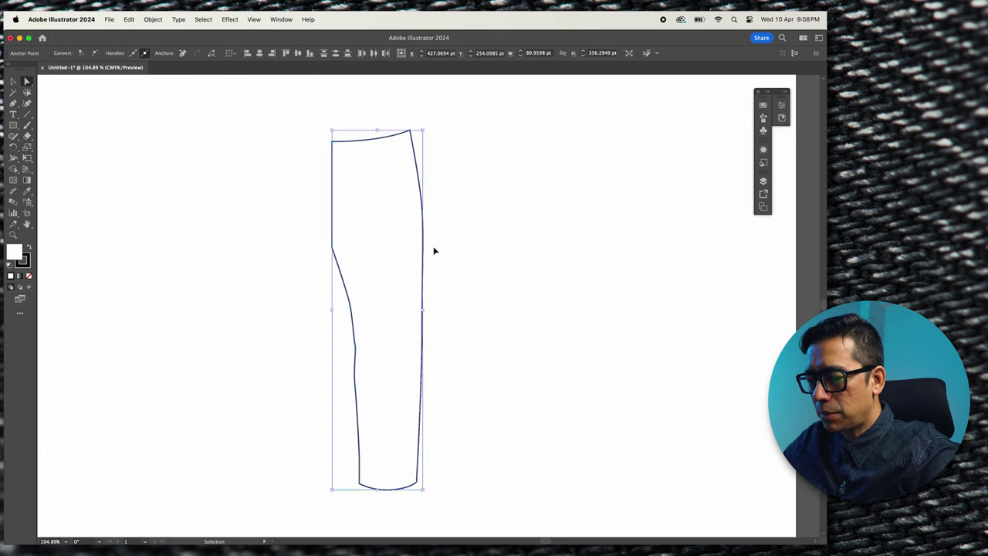
{"action": "key", "text": "super+c"}
{"action": "key", "text": "super+f"}
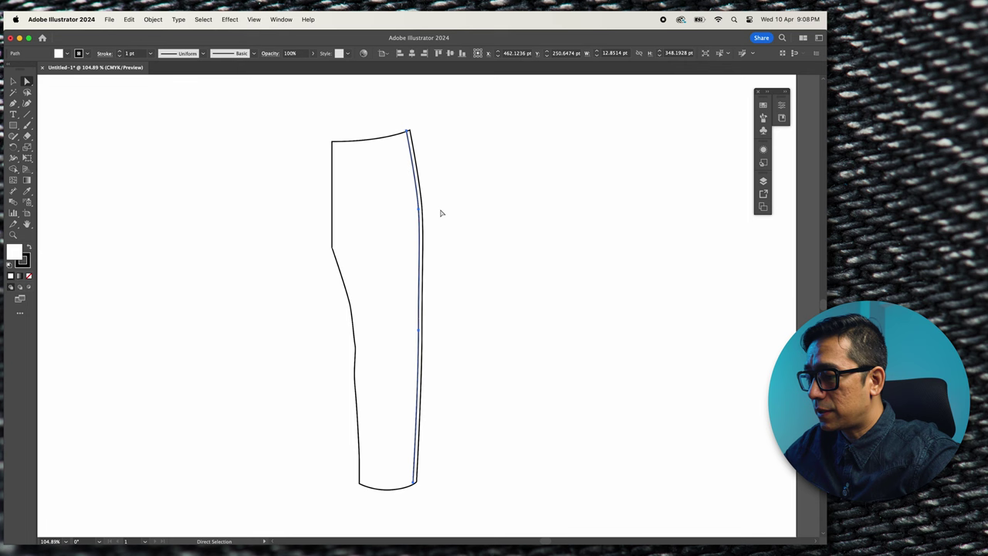
{"action": "left_click", "coordinate": [379, 154]}
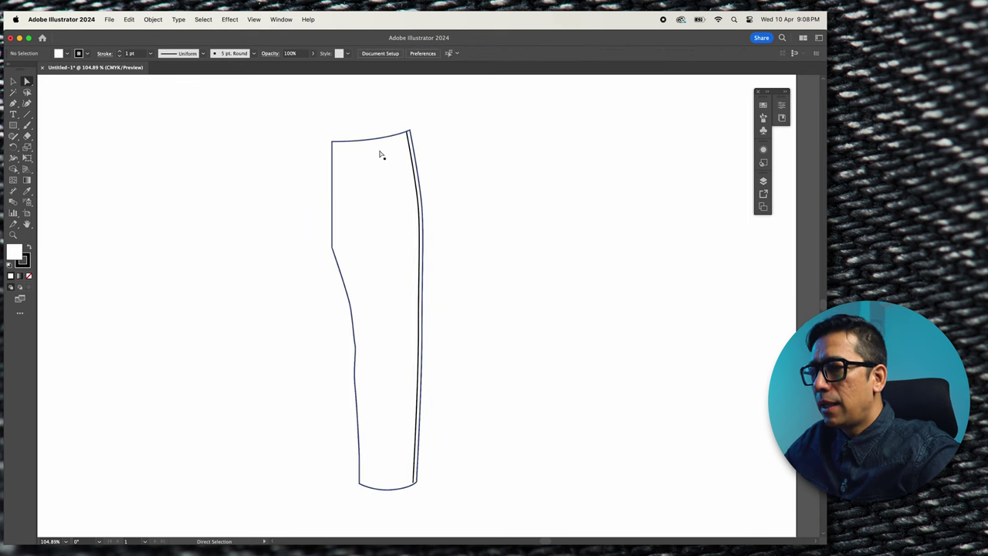
Draw a curved front pocket opening with the Pen tool from the waistline to the inner side seam line.
{"action": "scroll", "coordinate": [378, 155], "scroll_direction": "up", "scroll_amount": 10}
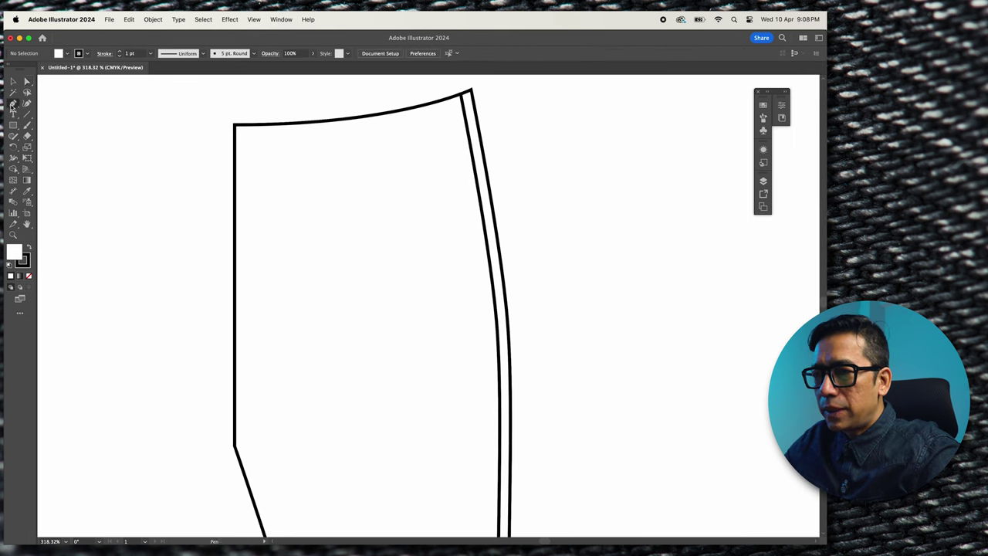
{"action": "left_click", "coordinate": [343, 123]}
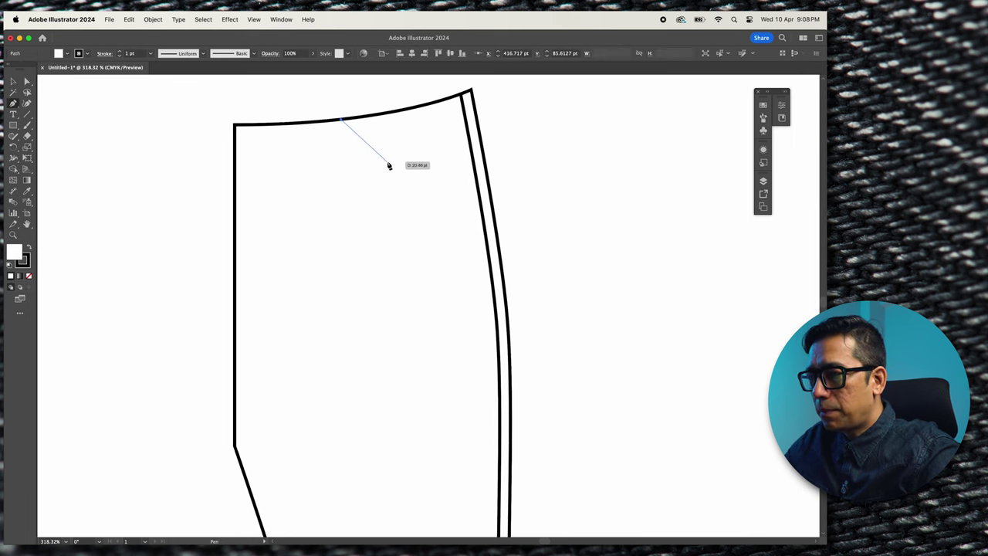
{"action": "left_click_drag", "start_coordinate": [402, 169], "coordinate": [454, 170]}
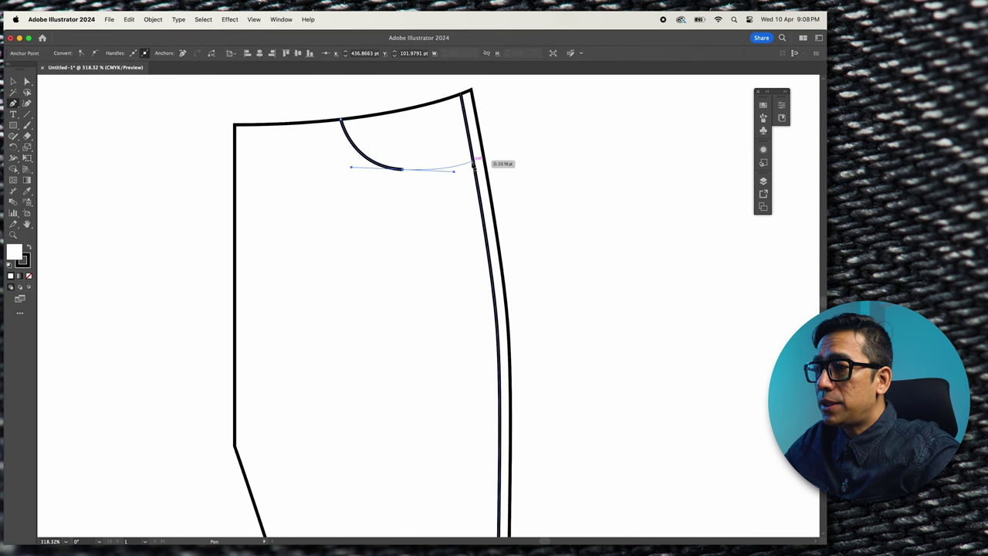
{"action": "left_click", "coordinate": [473, 163]}
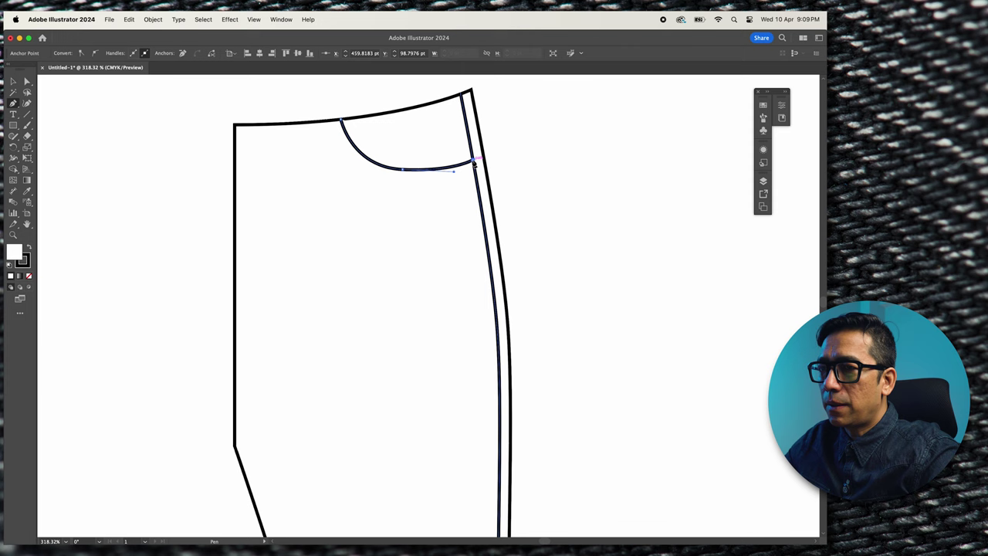
{"action": "key", "text": "v"}
{"action": "left_click", "coordinate": [344, 135]}
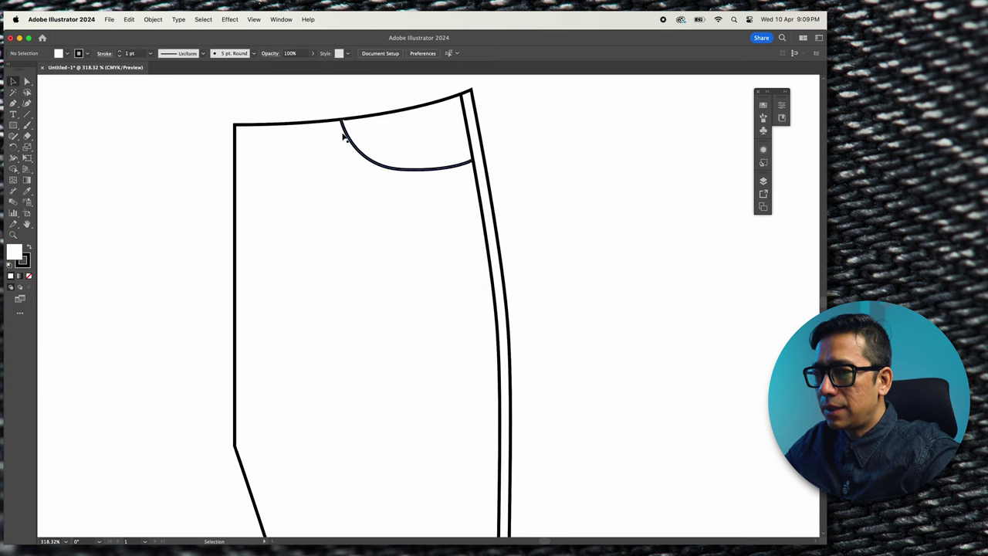
Try reshaping the pocket opening into a deeper curve by moving its anchor points, and undo the changes.
{"action": "left_click", "coordinate": [25, 82]}
{"action": "left_click_drag", "start_coordinate": [400, 170], "coordinate": [377, 178]}
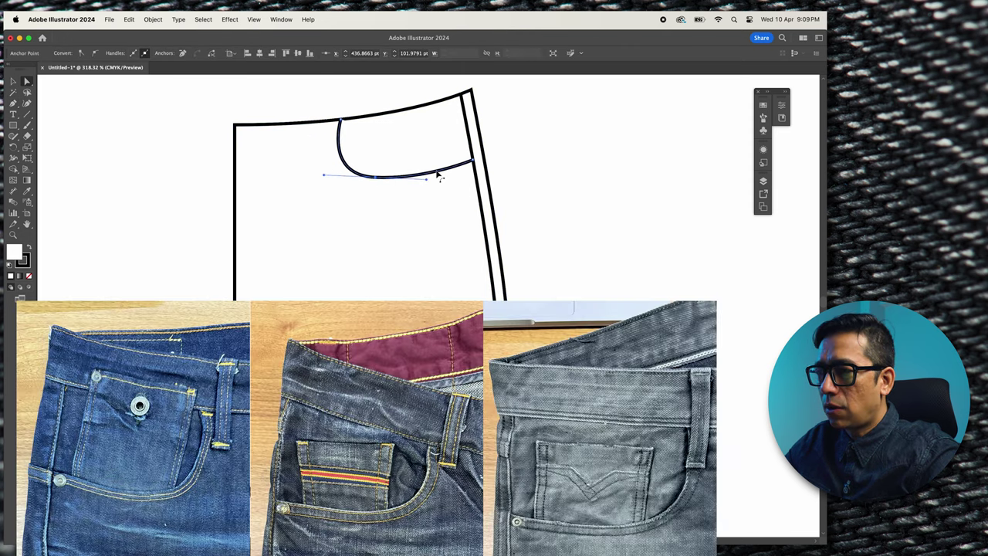
{"action": "left_click_drag", "start_coordinate": [476, 163], "coordinate": [478, 195]}
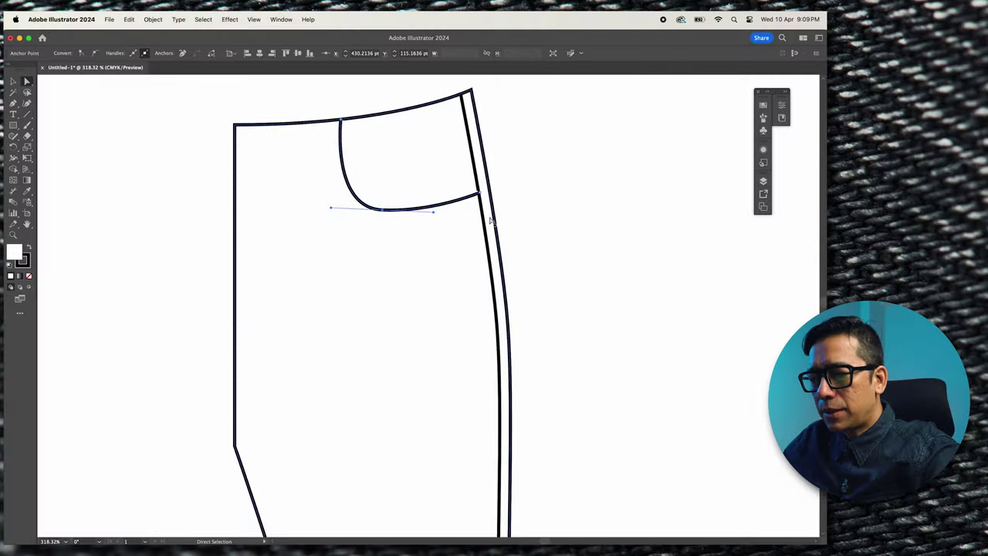
{"action": "key", "text": "super+z"}
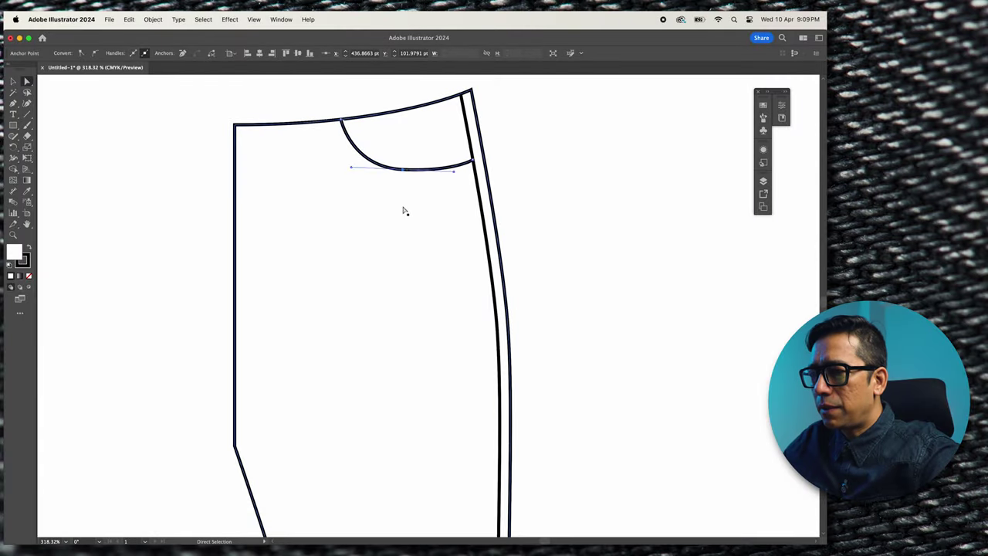
{"action": "left_click", "coordinate": [405, 209]}
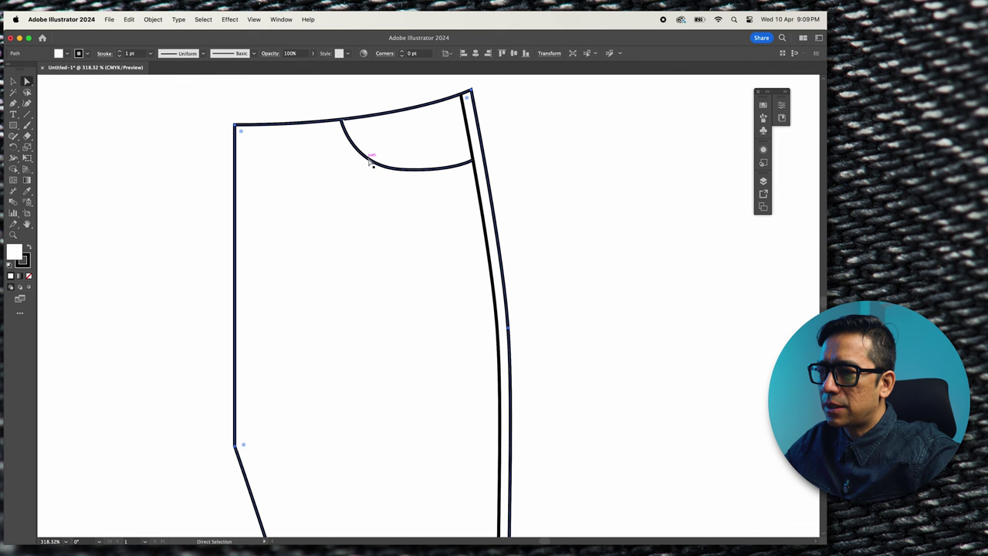
Duplicate the pocket opening curve in place.
{"action": "scroll", "coordinate": [387, 241], "scroll_direction": "up", "scroll_amount": 1}
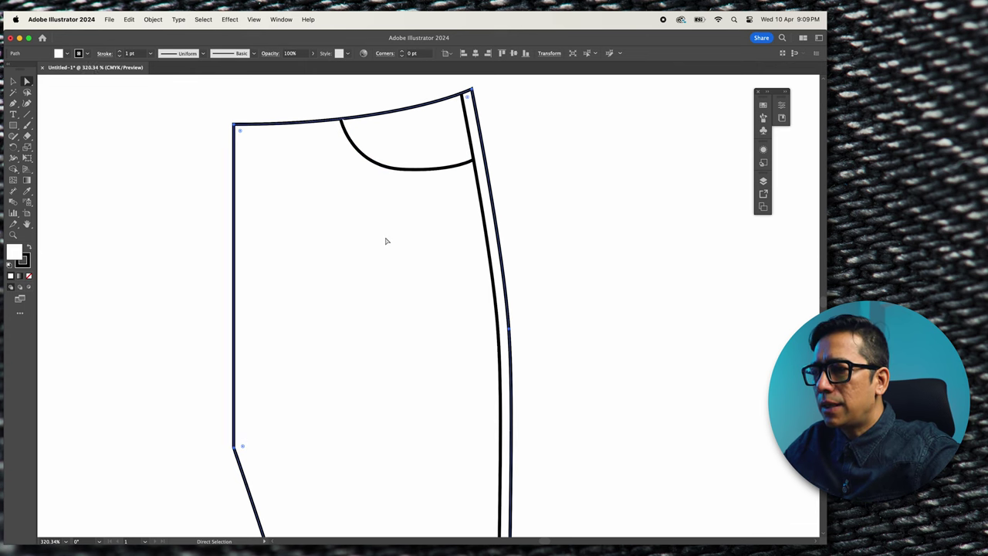
{"action": "left_click", "coordinate": [398, 167]}
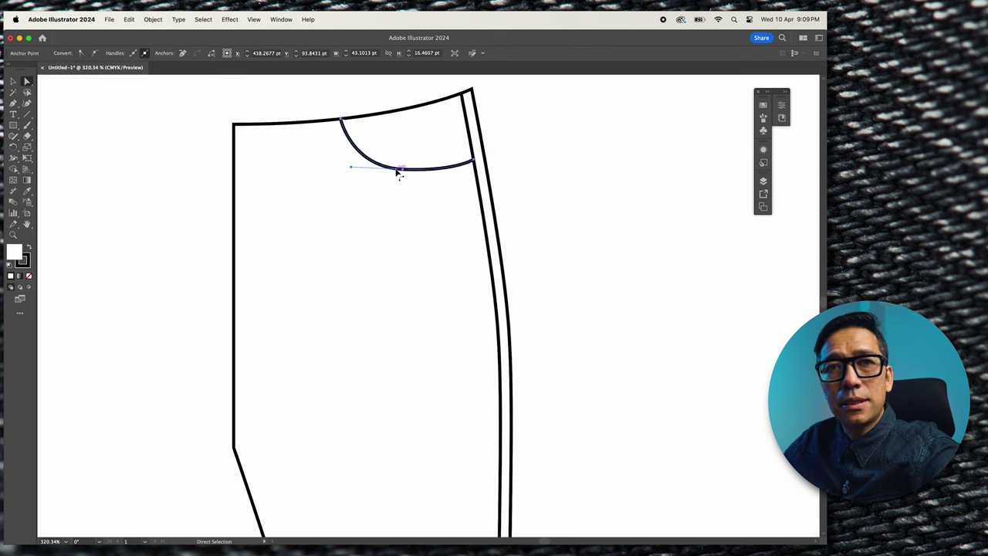
{"action": "scroll", "coordinate": [403, 174], "scroll_direction": "up", "scroll_amount": 3}
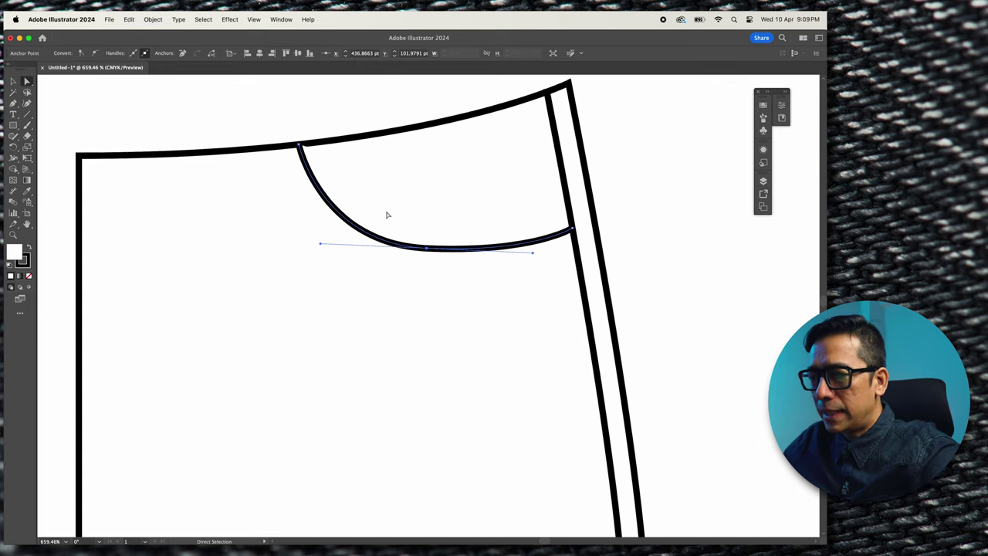
{"action": "key", "text": "v"}
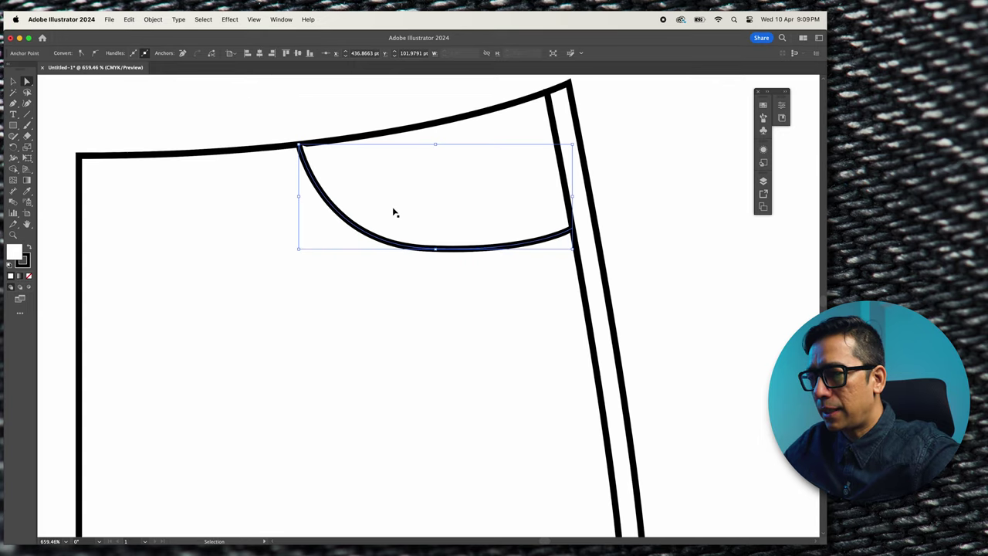
{"action": "left_click", "coordinate": [389, 246], "text": "super"}
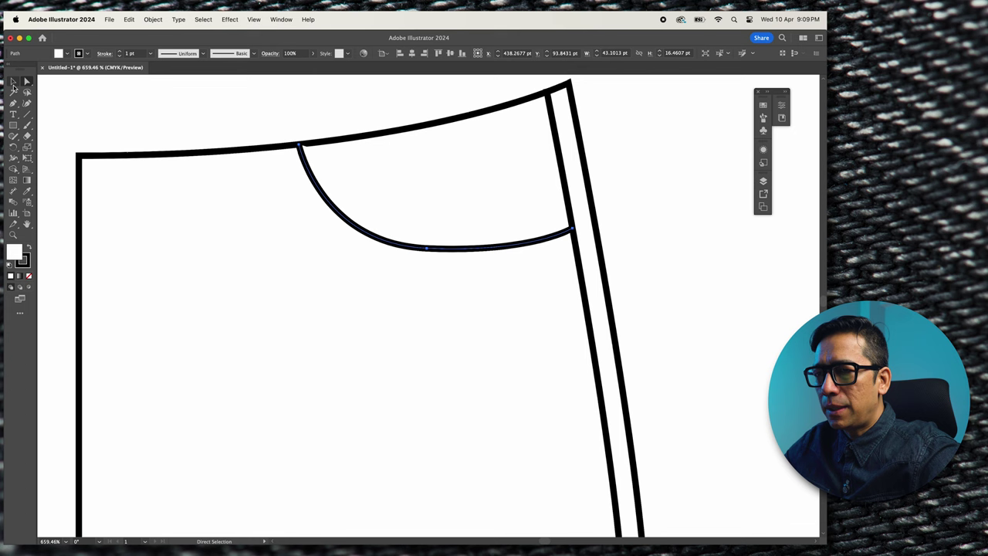
Enlarge the duplicated pocket curve outward to about 44.2 by 17.6 pt as a second parallel line, and remove its fill.
{"action": "left_click", "coordinate": [12, 85]}
{"action": "left_click_drag", "start_coordinate": [299, 250], "coordinate": [293, 256]}
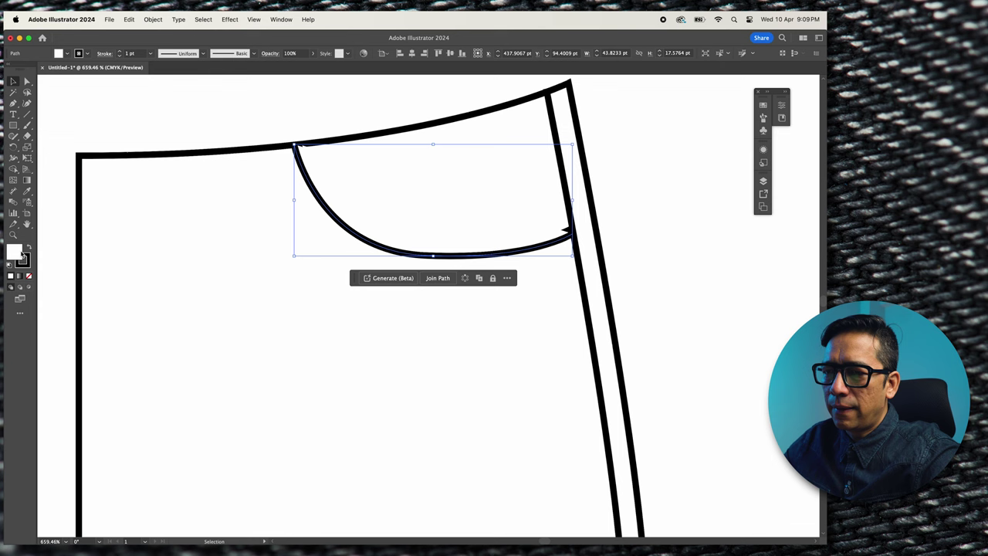
{"action": "left_click", "coordinate": [29, 277]}
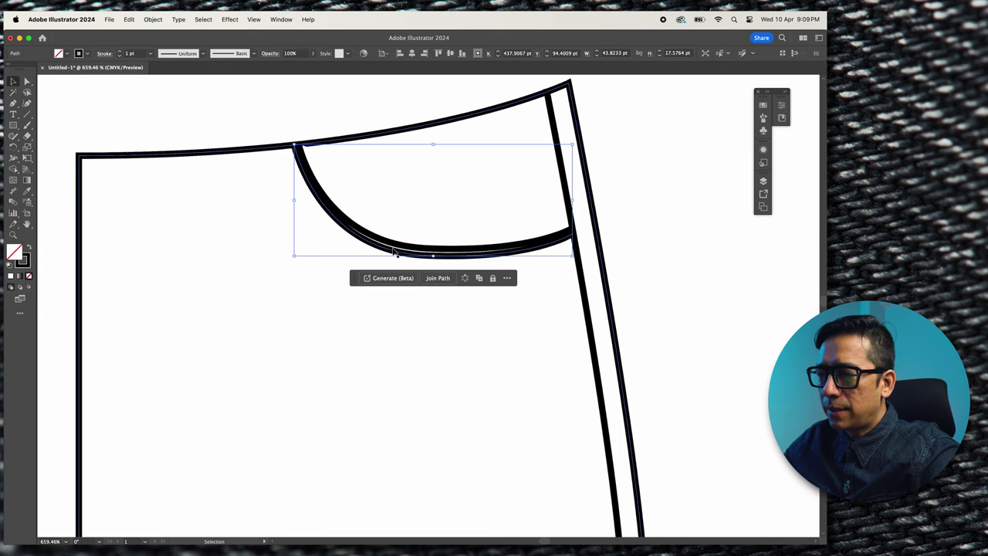
{"action": "left_click_drag", "start_coordinate": [294, 202], "coordinate": [292, 203]}
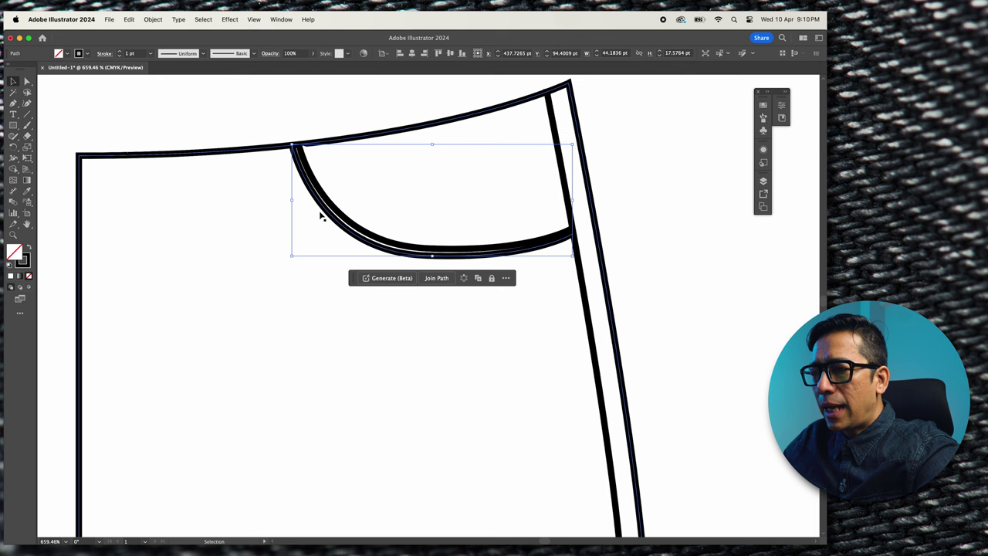
Set the outer pocket curve's stroke to 0.5 pt and make it a dashed stitch line with 2 pt dashes and 0.5 pt gaps.
{"action": "left_click", "coordinate": [105, 53]}
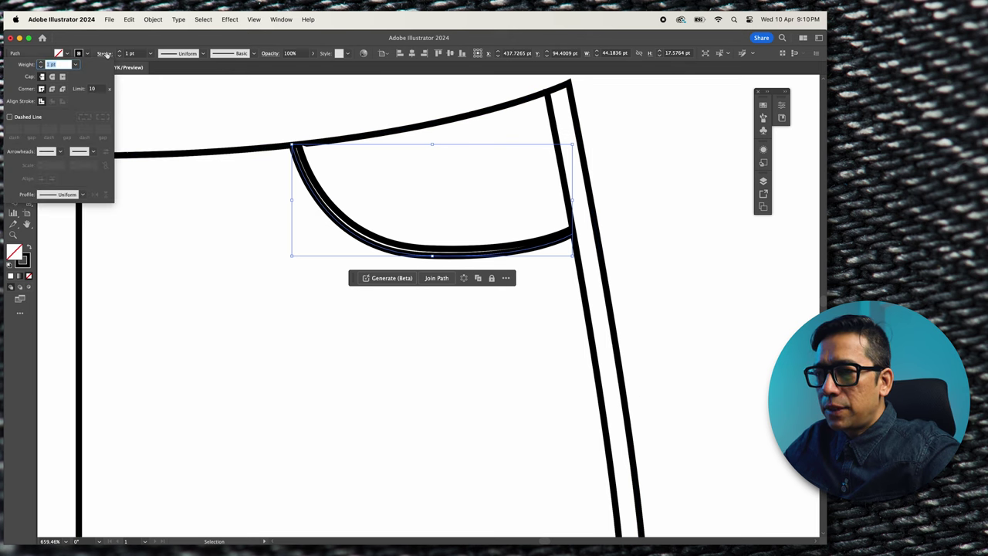
{"action": "left_click", "coordinate": [40, 67]}
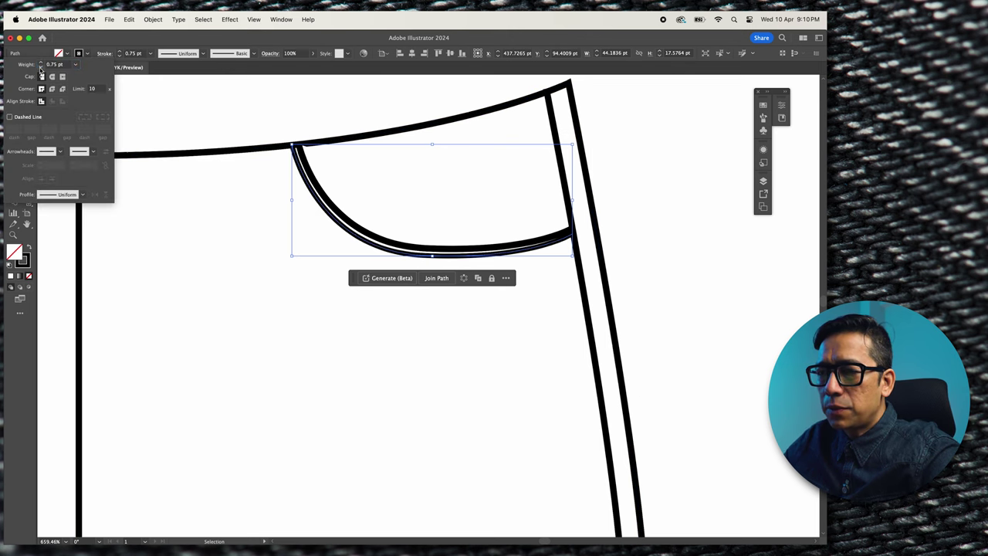
{"action": "left_click", "coordinate": [40, 68]}
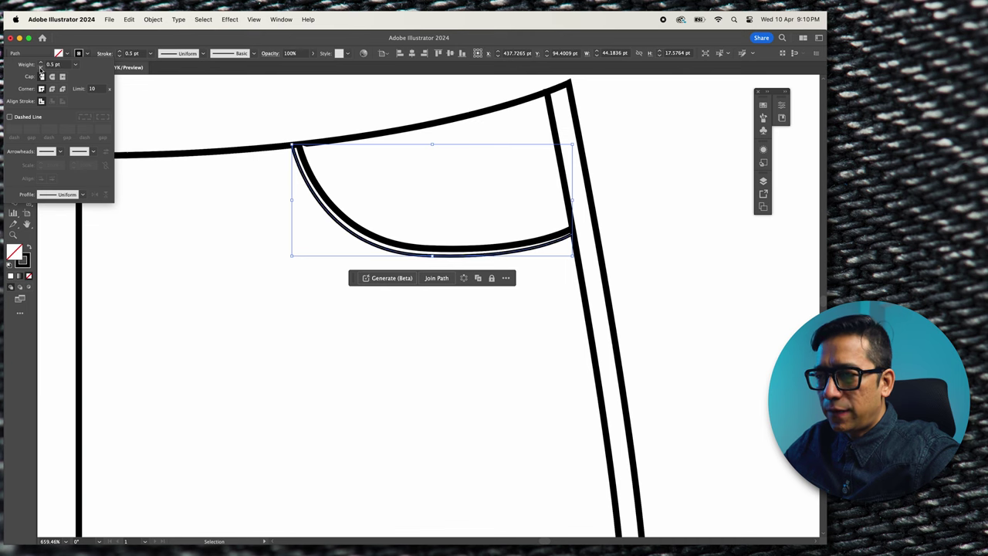
{"action": "left_click", "coordinate": [10, 116]}
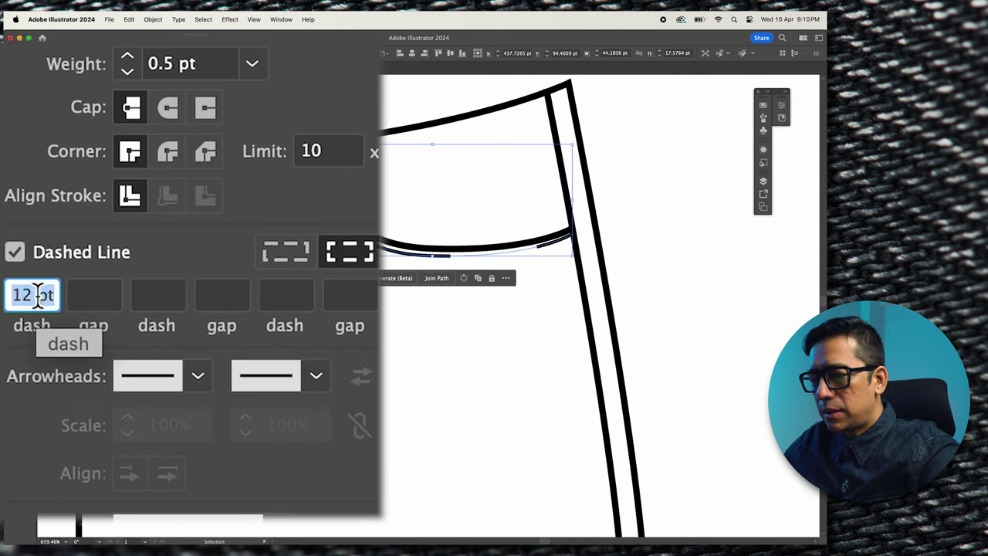
{"action": "type", "text": "2"}
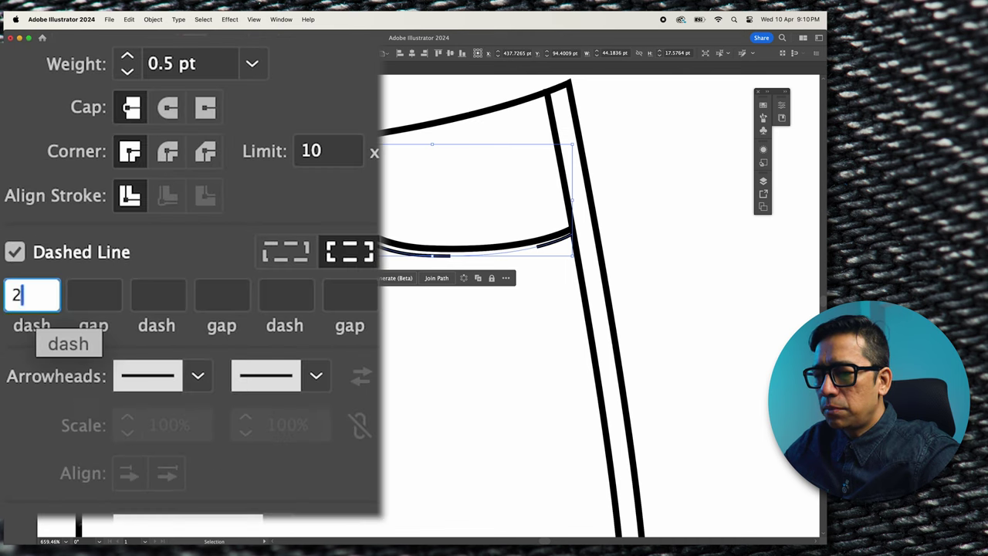
{"action": "key", "text": "Tab"}
{"action": "type", "text": "."}
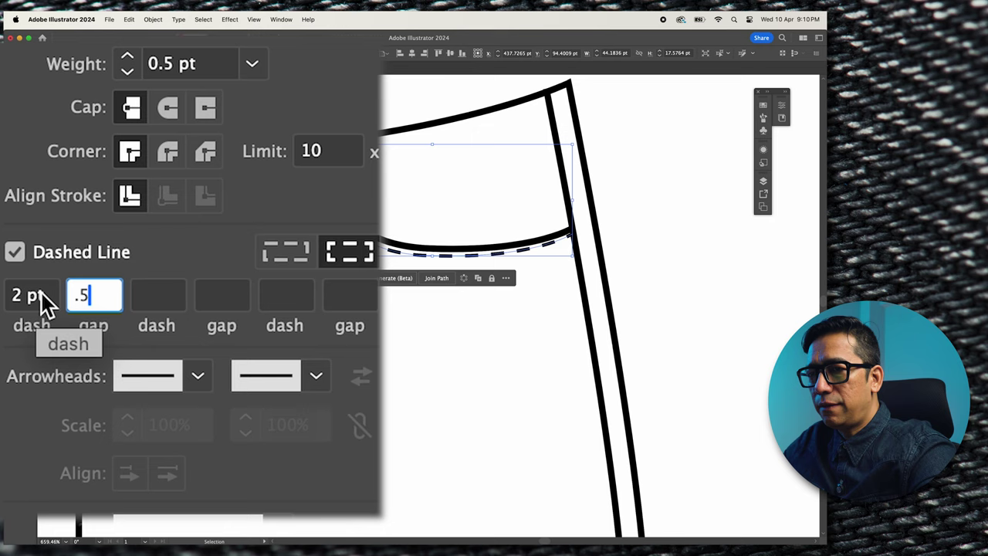
{"action": "key", "text": "Return"}
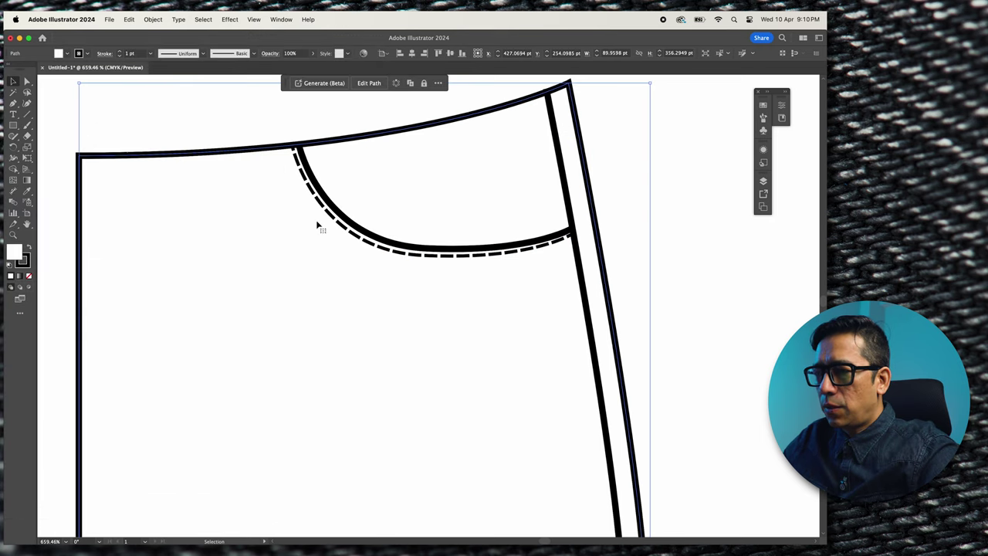
Duplicate the dashed pocket stitch line in place and enlarge the copy outward to about 45.4 by 18.1 pt as a second stitch row.
{"action": "left_click", "coordinate": [327, 222]}
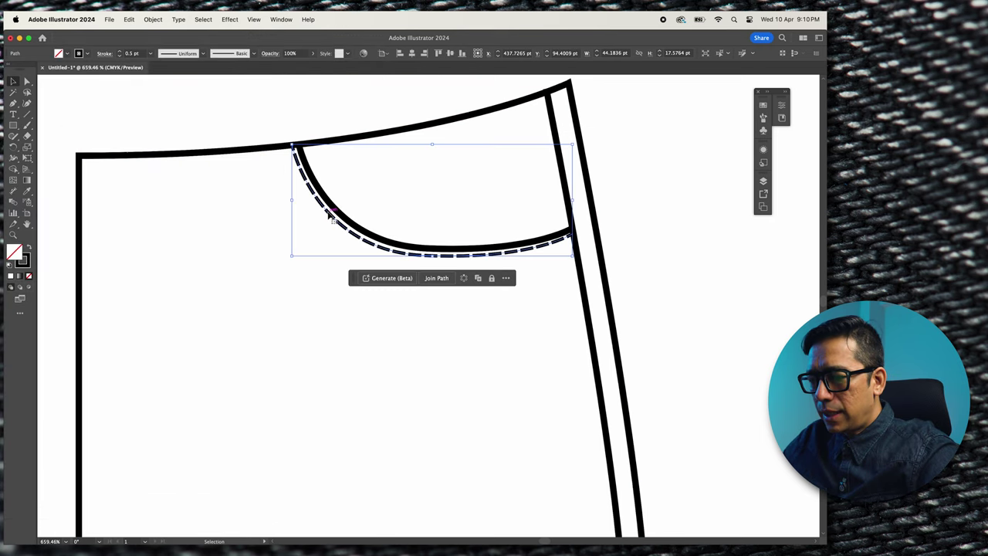
{"action": "key", "text": "a"}
{"action": "key", "text": "v"}
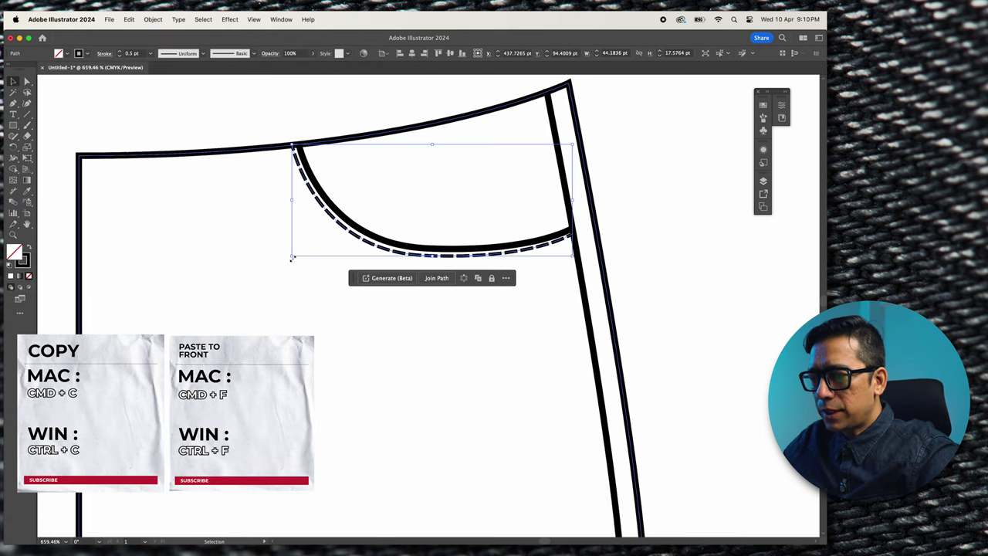
{"action": "left_click_drag", "start_coordinate": [291, 258], "coordinate": [284, 278]}
{"action": "left_click_drag", "start_coordinate": [572, 260], "coordinate": [573, 264]}
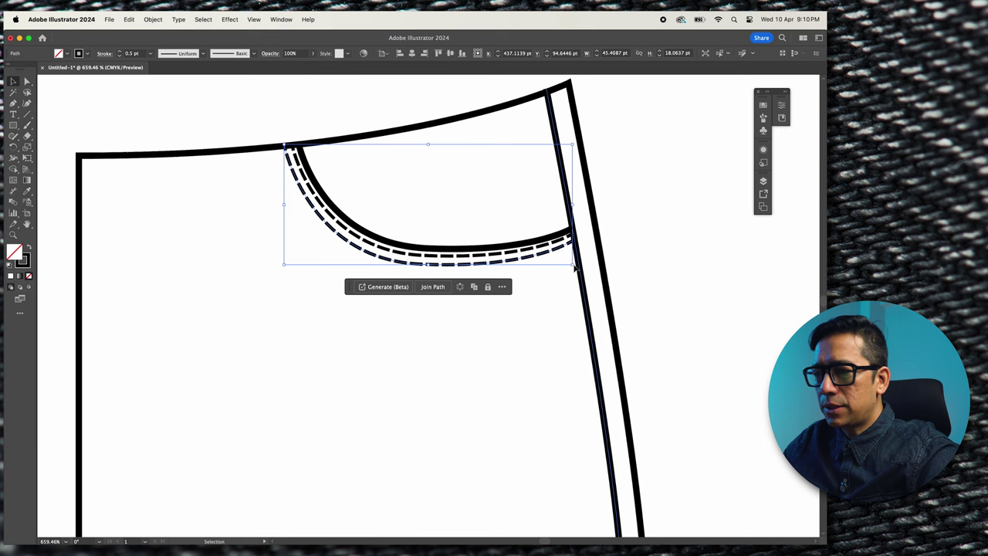
Draw the fly outline with the Pen tool, straight down from the waistline and curving into the centre front edge, about 16 by 65.6 pt.
{"action": "scroll", "coordinate": [258, 289], "scroll_direction": "down", "scroll_amount": 5}
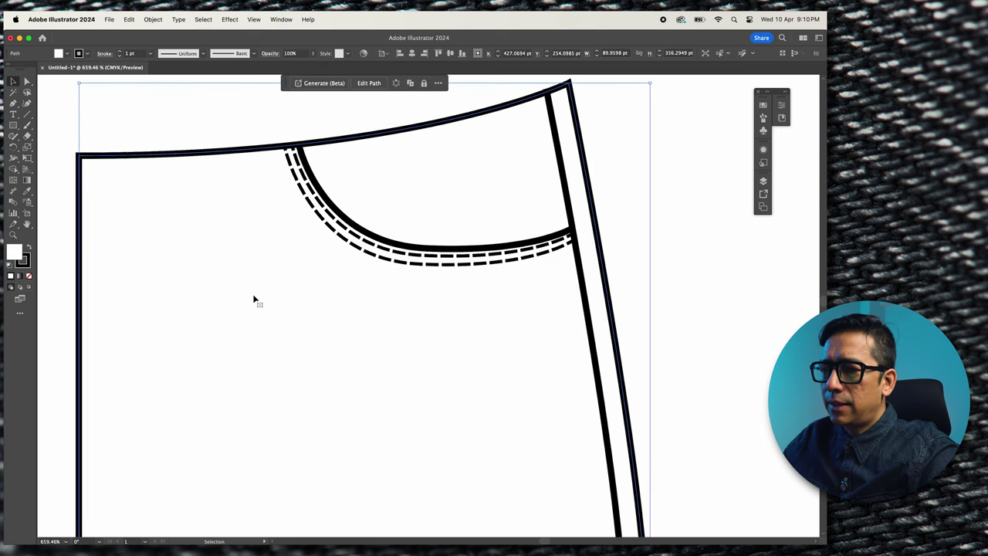
{"action": "left_click", "coordinate": [197, 318]}
{"action": "scroll", "coordinate": [197, 318], "scroll_direction": "left", "scroll_amount": 3}
{"action": "left_click", "coordinate": [197, 319]}
{"action": "key", "text": "p"}
{"action": "left_click", "coordinate": [284, 123]}
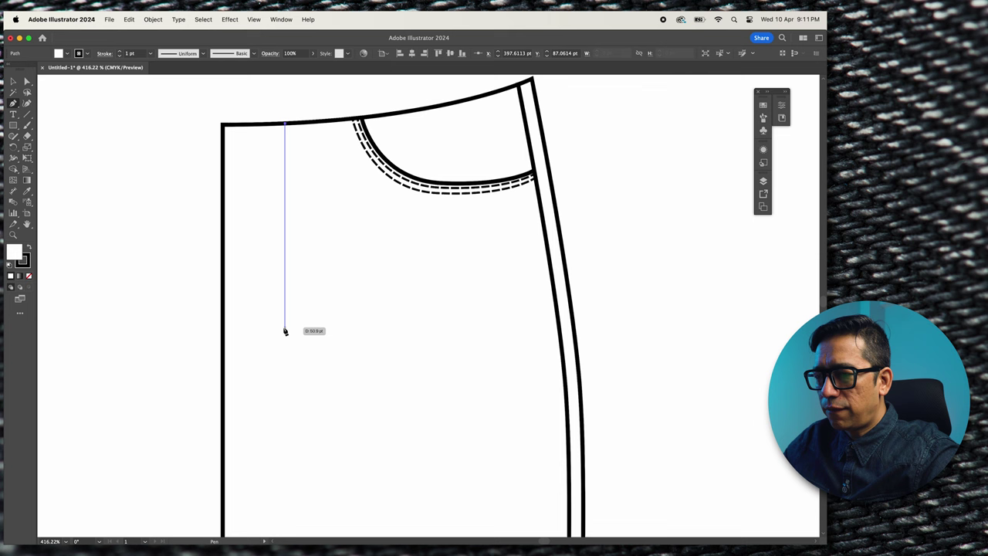
{"action": "left_click_drag", "start_coordinate": [285, 329], "coordinate": [280, 356]}
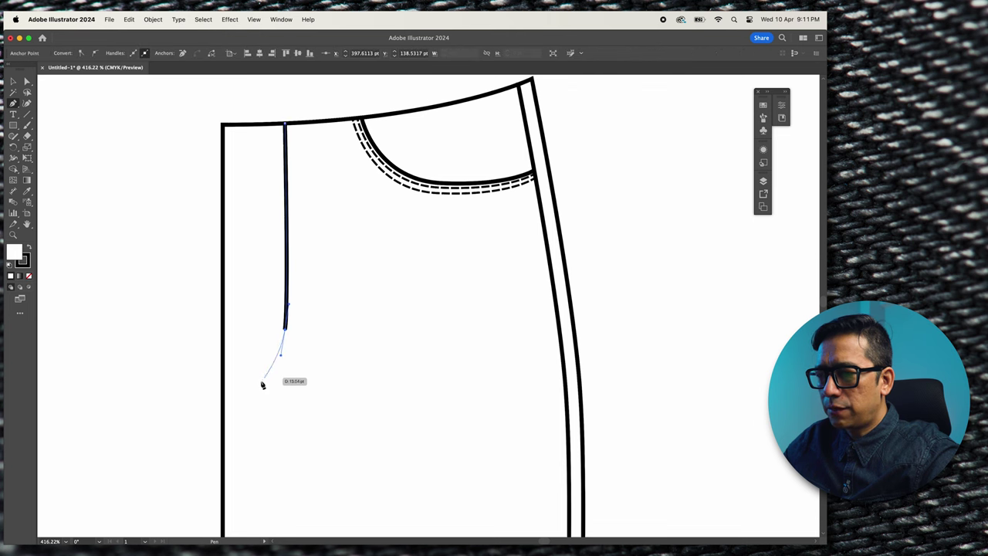
{"action": "left_click", "coordinate": [223, 386]}
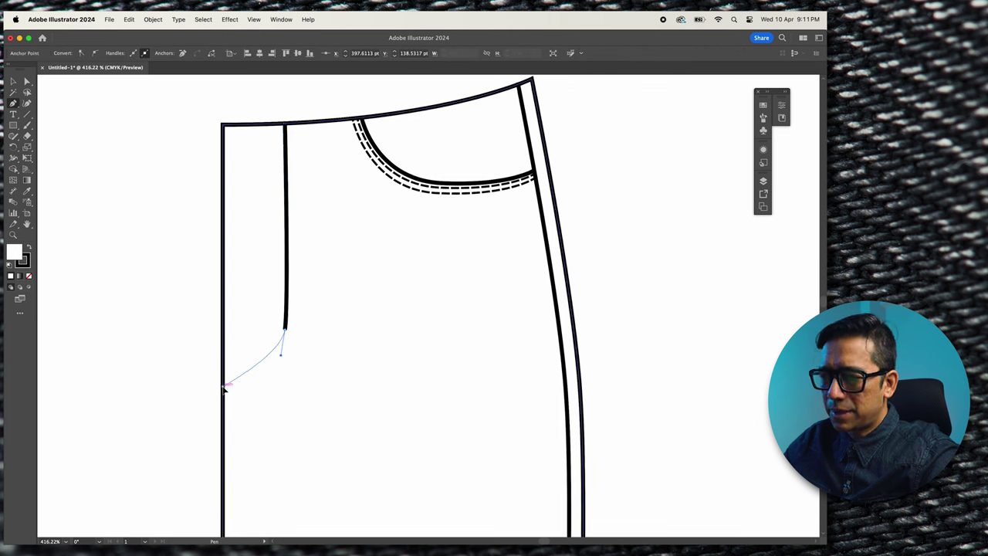
{"action": "left_click_drag", "start_coordinate": [225, 388], "coordinate": [217, 391]}
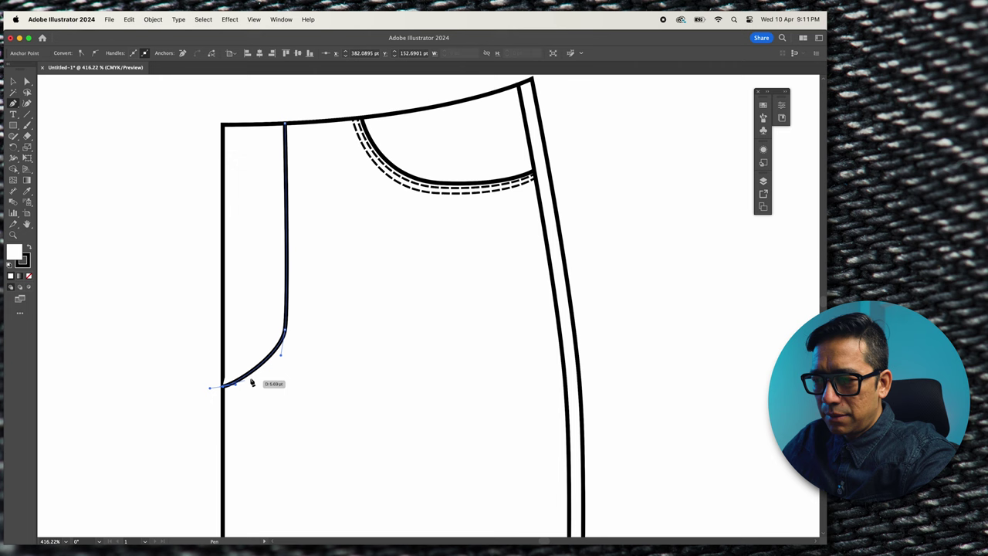
Apply the pocket stitching's dashed 0.5 pt style to the fly outline with the Eyedropper.
{"action": "key", "text": "v"}
{"action": "left_click", "coordinate": [308, 203]}
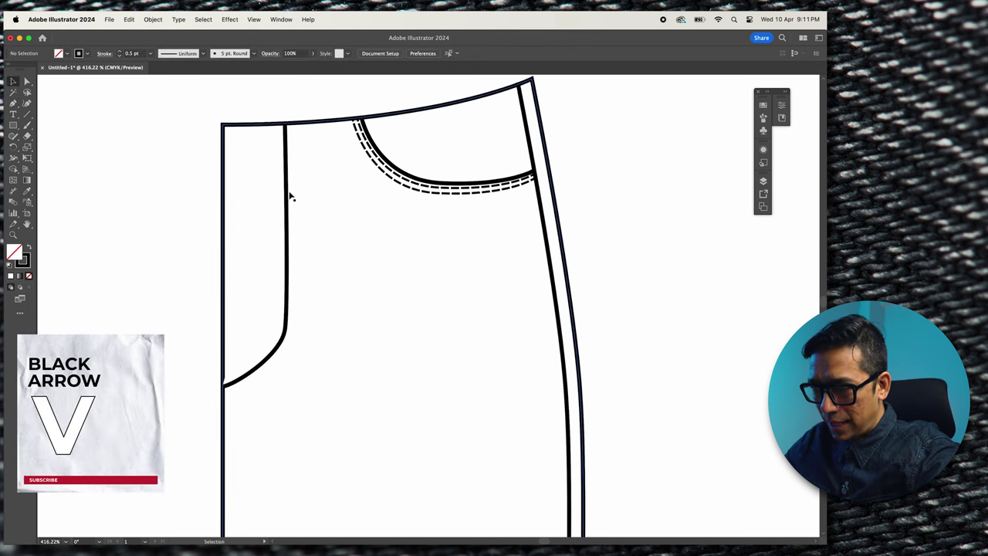
{"action": "left_click", "coordinate": [289, 194]}
{"action": "key", "text": "i"}
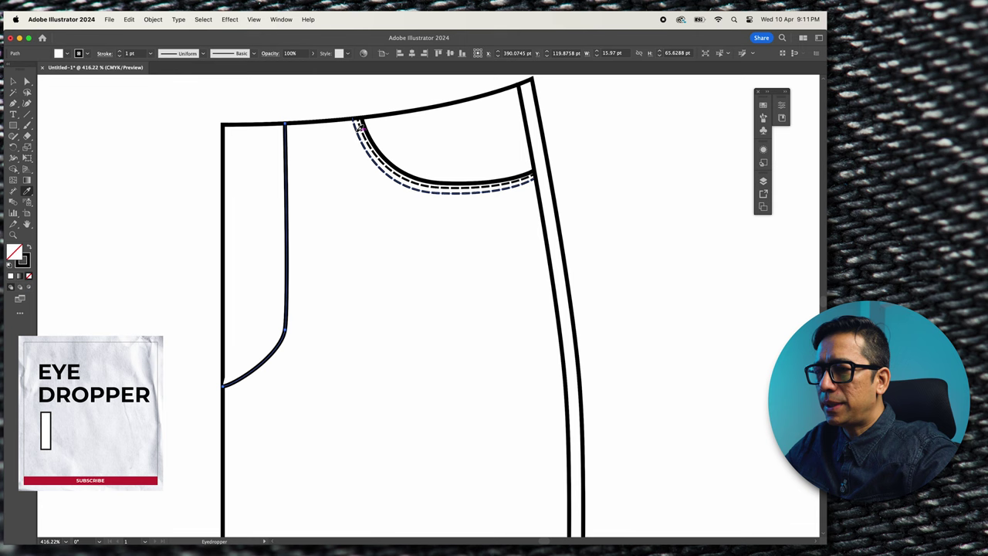
{"action": "left_click", "coordinate": [357, 124]}
{"action": "left_click", "coordinate": [13, 82]}
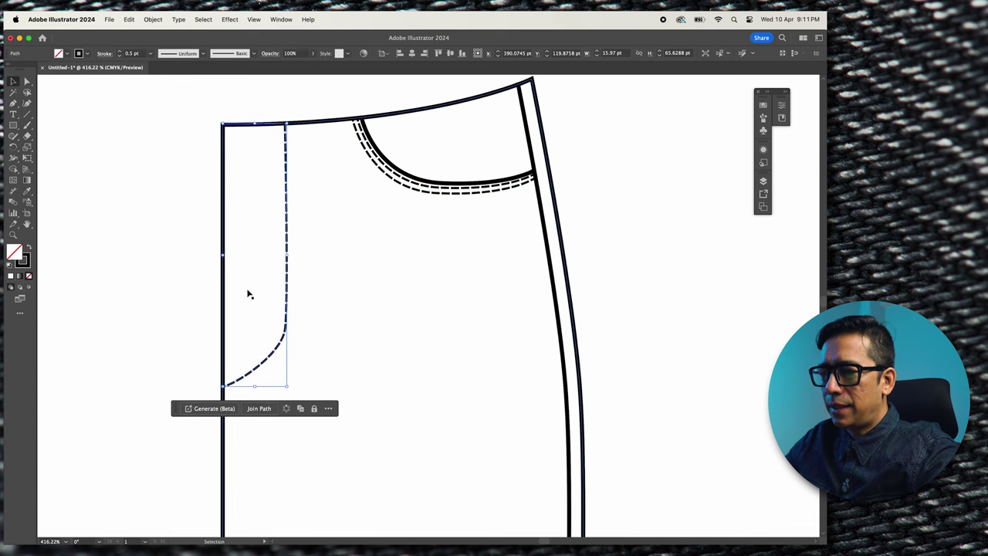
Duplicate the fly stitch line in place and shrink the copy slightly inward to form a parallel second row.
{"action": "key", "text": "super+c"}
{"action": "key", "text": "super+f"}
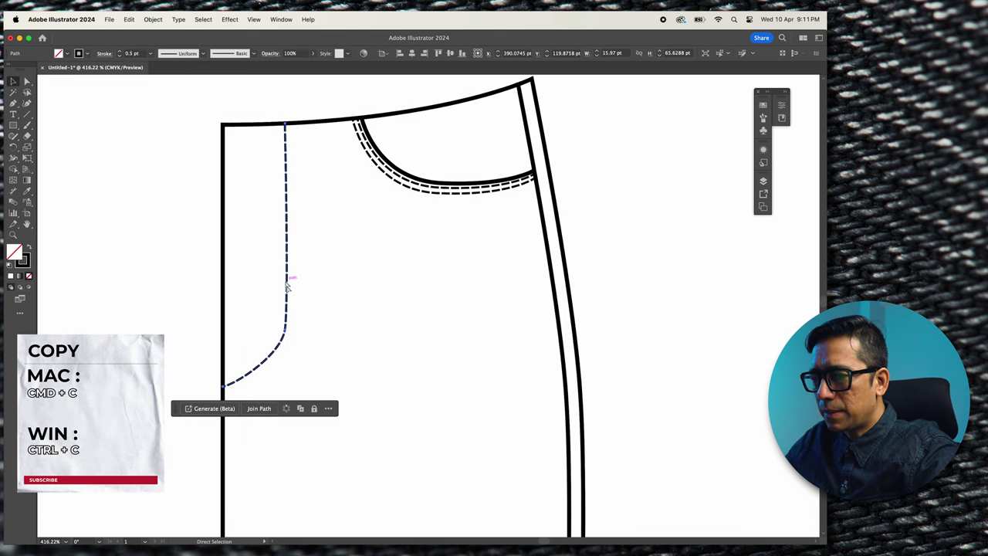
{"action": "left_click_drag", "start_coordinate": [286, 381], "coordinate": [282, 382]}
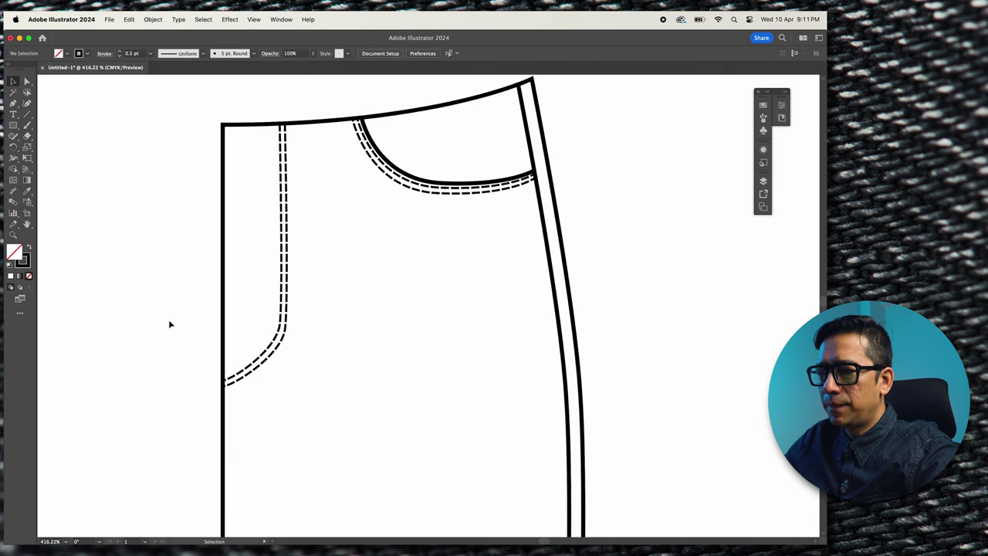
Duplicate the leg panel's straight centre front edge and nudge the copy about 0.8 pt into the panel.
{"action": "scroll", "coordinate": [169, 325], "scroll_direction": "down", "scroll_amount": 3}
{"action": "scroll", "coordinate": [170, 326], "scroll_direction": "down", "scroll_amount": 5}
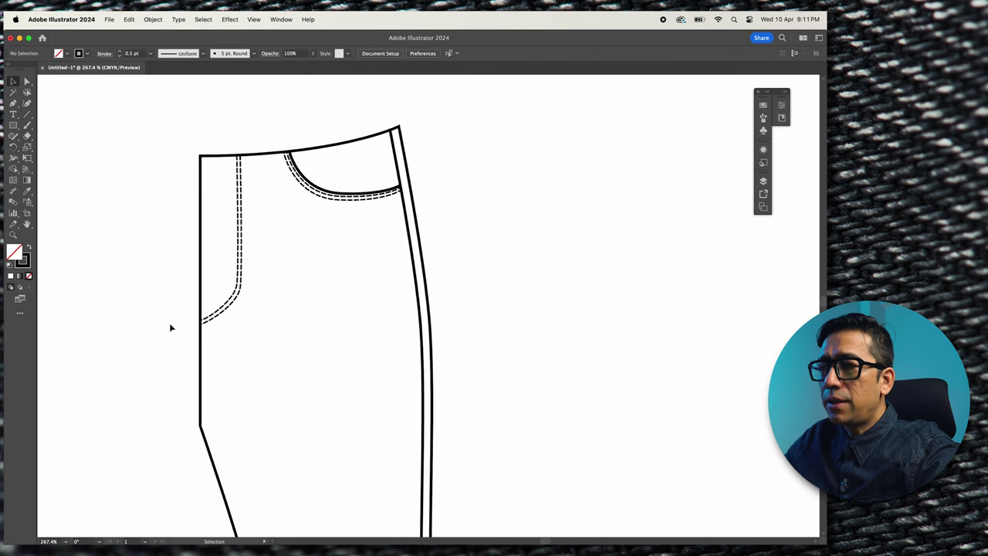
{"action": "scroll", "coordinate": [170, 324], "scroll_direction": "up", "scroll_amount": 1}
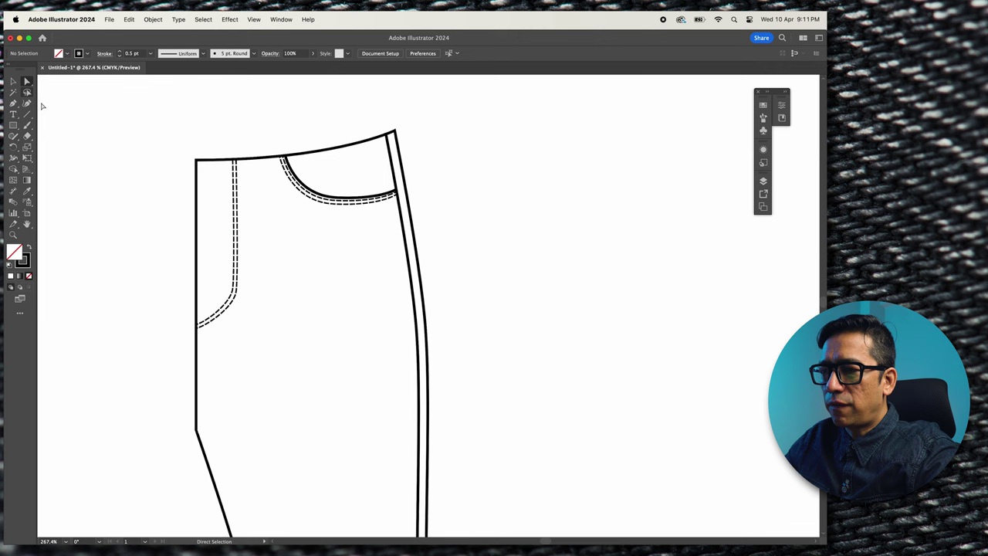
{"action": "left_click", "coordinate": [206, 285]}
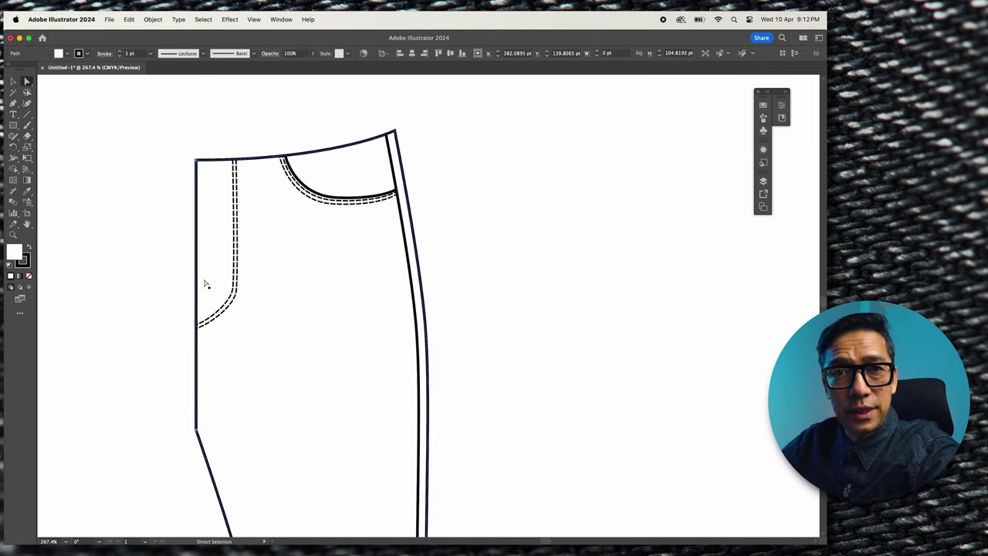
{"action": "key", "text": "Right"}
{"action": "key", "text": "Right"}
{"action": "key", "text": "Right"}
{"action": "key", "text": "Right"}
{"action": "key", "text": "Right"}
{"action": "key", "text": "Right"}
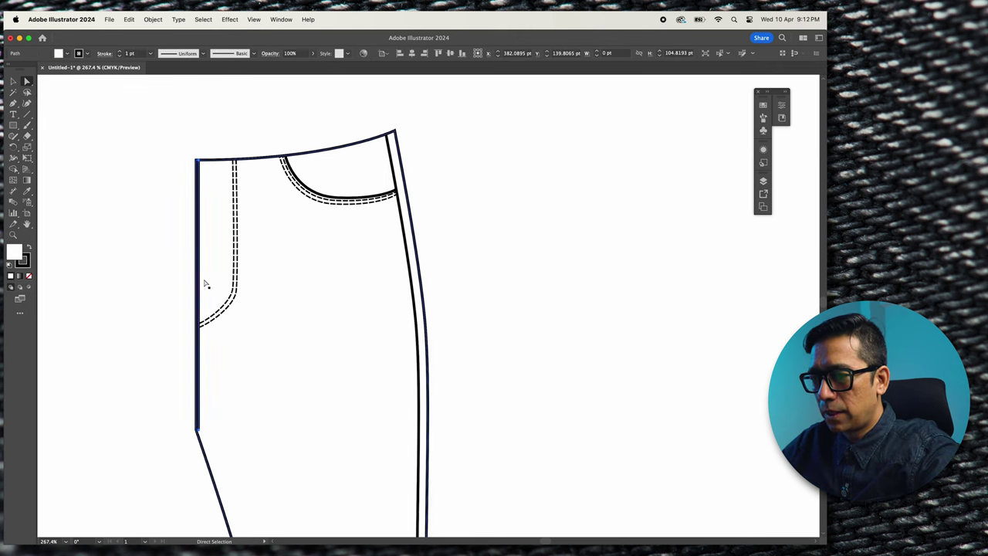
Apply the fly stitching's dashed style to the copied centre front line with the Eyedropper and deselect it.
{"action": "left_click", "coordinate": [233, 211]}
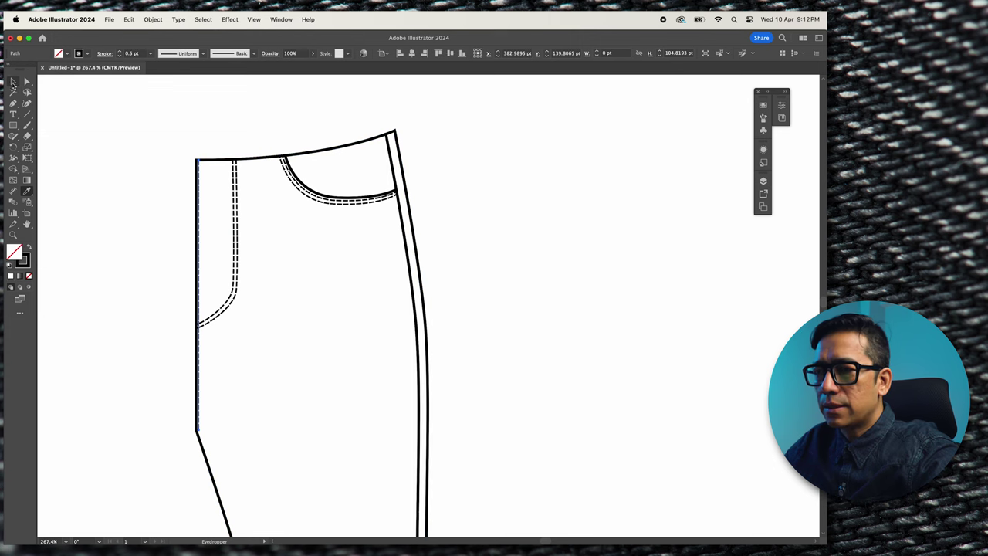
{"action": "left_click", "coordinate": [13, 82]}
{"action": "left_click", "coordinate": [287, 145]}
Duplicate only the curved waistline edge of the leg panel and nudge the copy slightly upward.
{"action": "scroll", "coordinate": [290, 150], "scroll_direction": "up", "scroll_amount": 6}
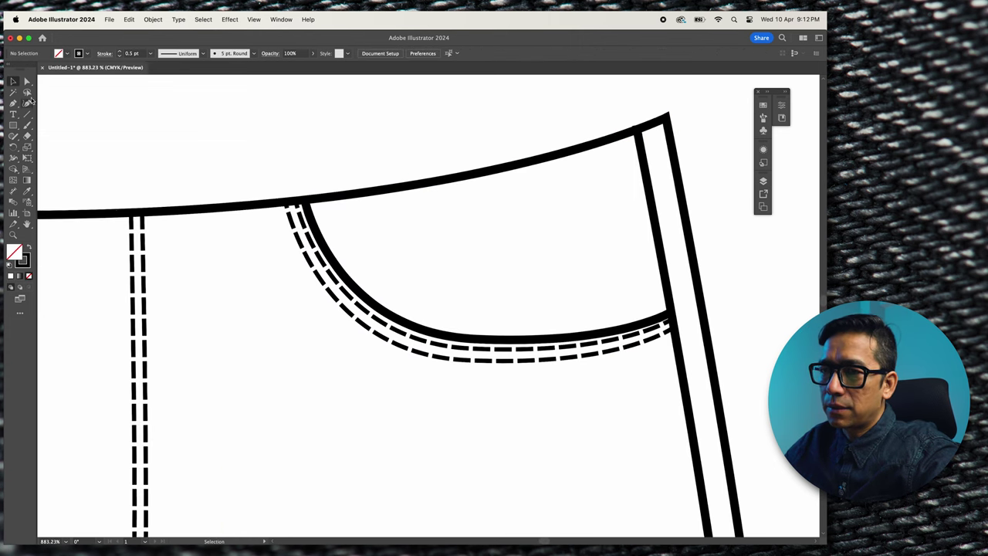
{"action": "left_click_drag", "start_coordinate": [247, 241], "coordinate": [246, 242]}
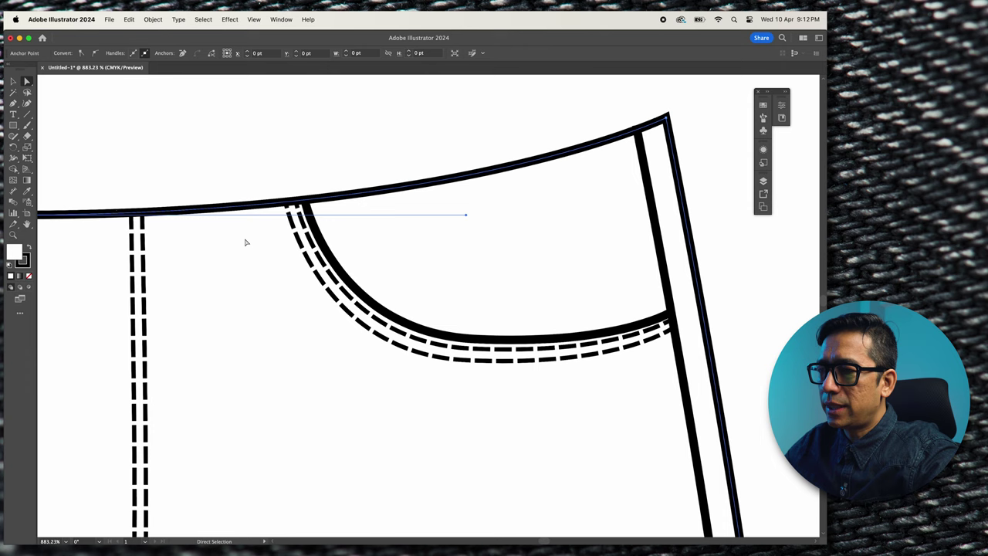
{"action": "scroll", "coordinate": [257, 237], "scroll_direction": "down", "scroll_amount": 1}
{"action": "scroll", "coordinate": [258, 238], "scroll_direction": "left", "scroll_amount": 3}
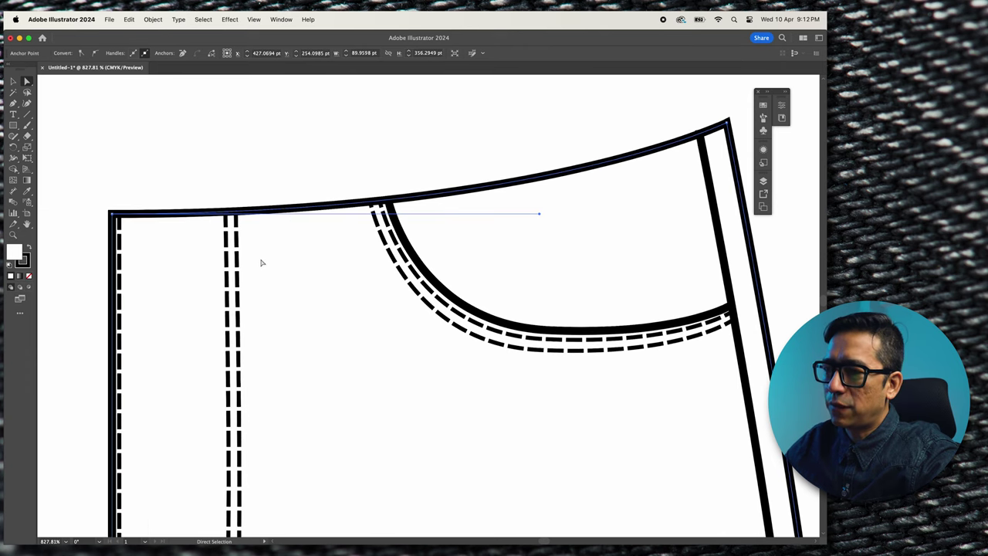
{"action": "key", "text": "super"}
{"action": "key", "text": "super+f"}
{"action": "key", "text": "Up"}
{"action": "key", "text": "Up"}
{"action": "key", "text": "Up"}
{"action": "key", "text": "Up"}
{"action": "key", "text": "Up"}
{"action": "key", "text": "Up"}
{"action": "key", "text": "Up"}
{"action": "key", "text": "Up"}
{"action": "key", "text": "Up"}
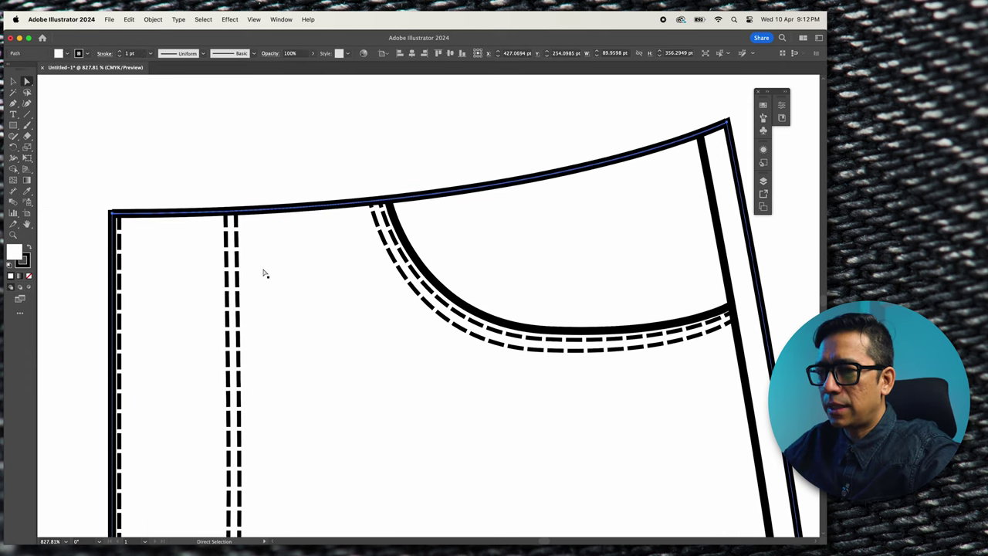
Duplicate the copied waistline curve and move the new copy up about 6 pt as the waistband's upper edge.
{"action": "scroll", "coordinate": [264, 273], "scroll_direction": "up", "scroll_amount": 2}
{"action": "scroll", "coordinate": [264, 274], "scroll_direction": "left", "scroll_amount": 1}
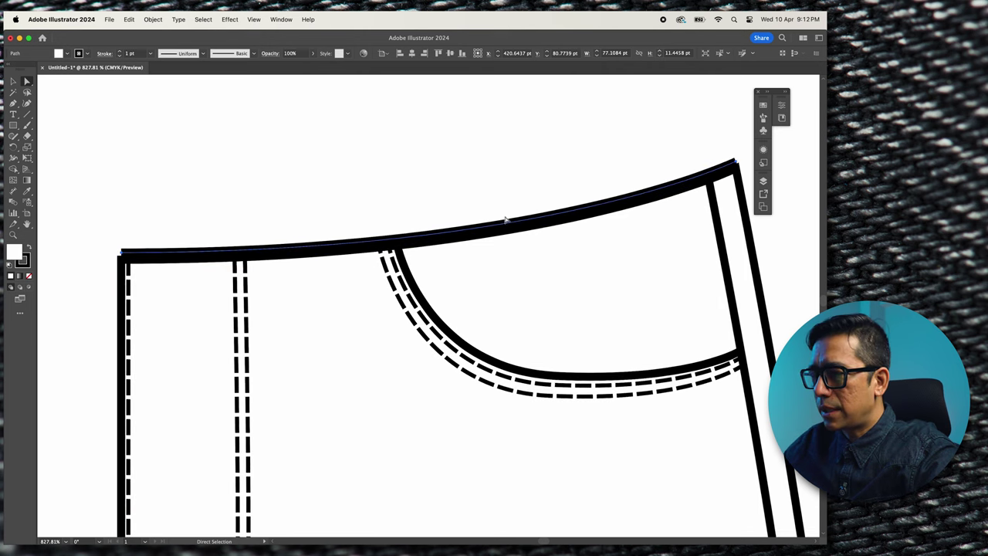
{"action": "key", "text": "super+c"}
{"action": "key", "text": "super+f"}
{"action": "left_click_drag", "start_coordinate": [415, 235], "coordinate": [417, 190]}
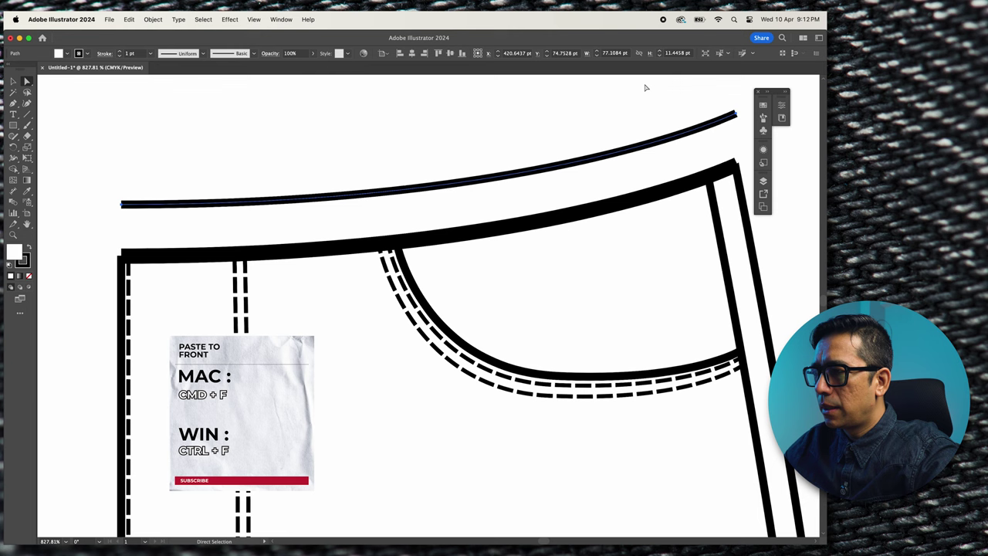
Pull the upper waistband edge's side seam end slightly inward and join both curves with the Pen tool into a closed waistband about 17.5 pt high.
{"action": "left_click", "coordinate": [645, 87]}
{"action": "left_click_drag", "start_coordinate": [737, 115], "coordinate": [729, 115]}
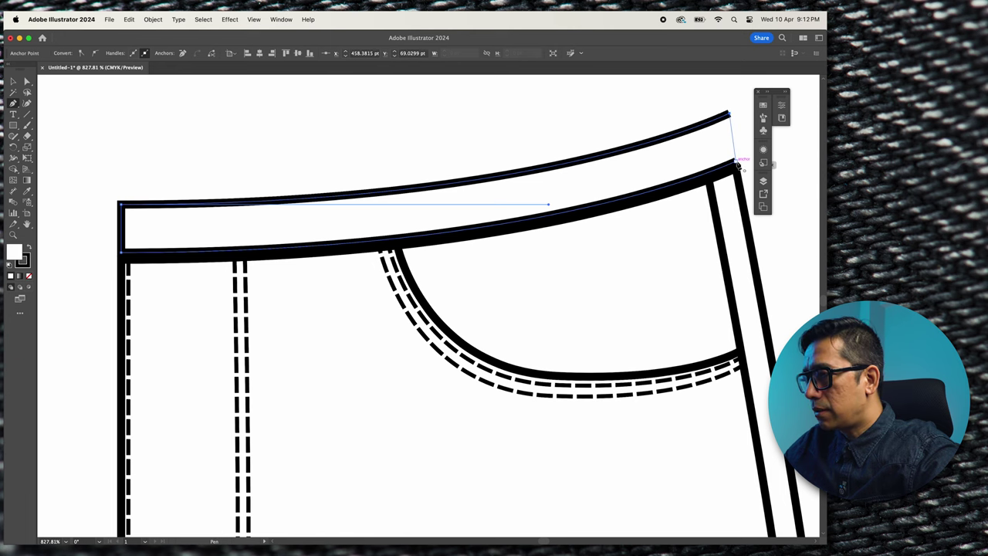
{"action": "left_click", "coordinate": [737, 163]}
{"action": "left_click", "coordinate": [27, 82]}
{"action": "left_click", "coordinate": [362, 170]}
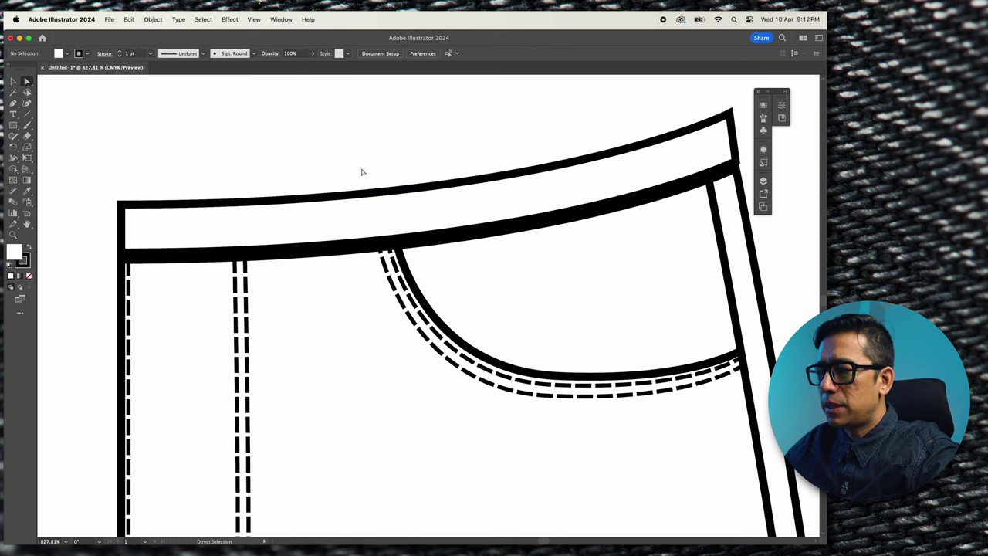
Raise the waistband's upper edge slightly and shift its upper side seam corner inward to follow the side seam's slant.
{"action": "scroll", "coordinate": [362, 172], "scroll_direction": "down", "scroll_amount": 8}
{"action": "left_click", "coordinate": [409, 182]}
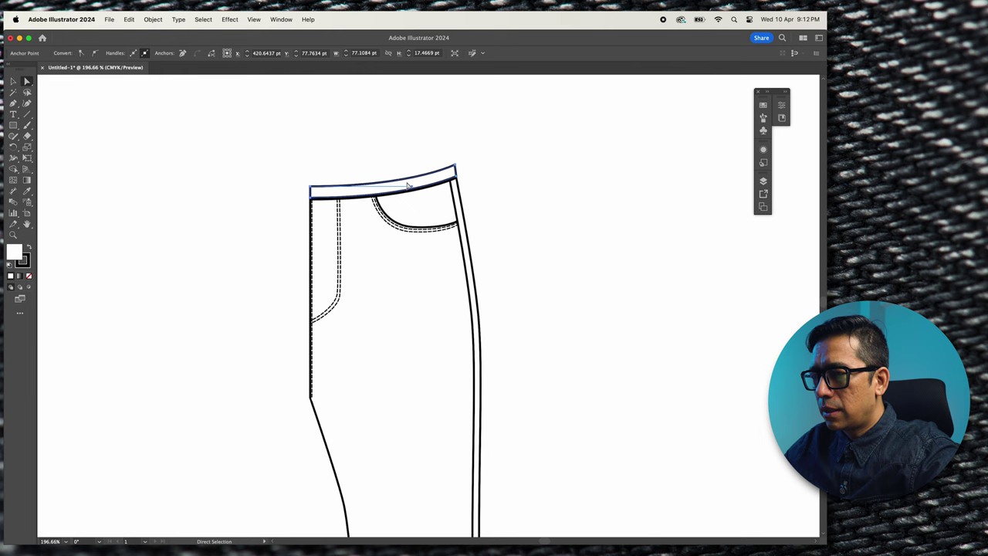
{"action": "scroll", "coordinate": [423, 162], "scroll_direction": "up", "scroll_amount": 8}
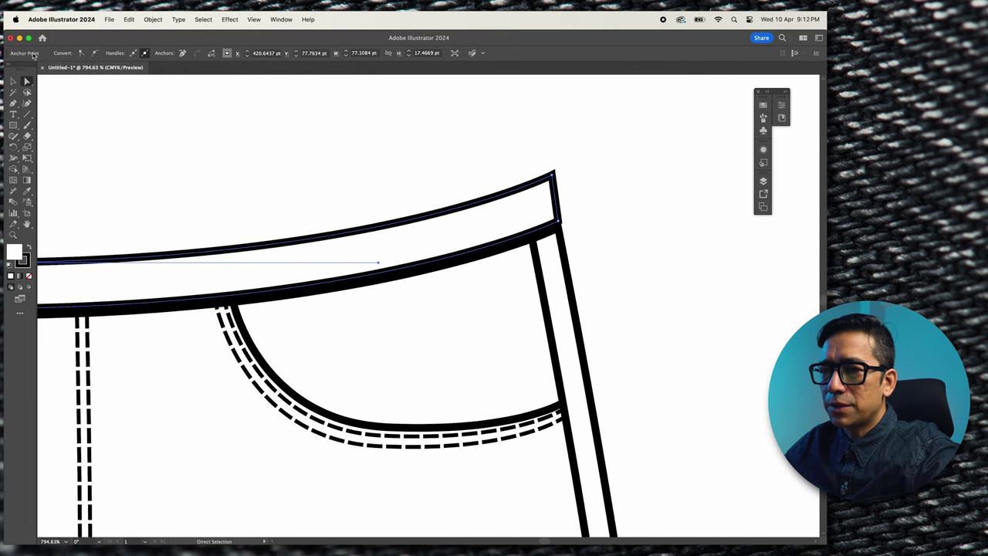
{"action": "left_click", "coordinate": [14, 82]}
{"action": "scroll", "coordinate": [167, 139], "scroll_direction": "left", "scroll_amount": 5}
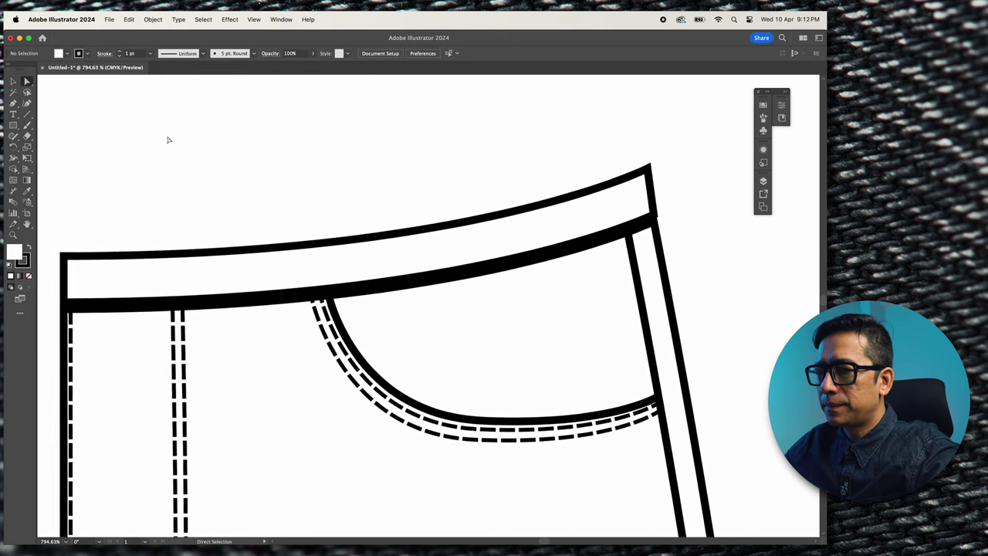
{"action": "left_click_drag", "start_coordinate": [94, 261], "coordinate": [98, 269]}
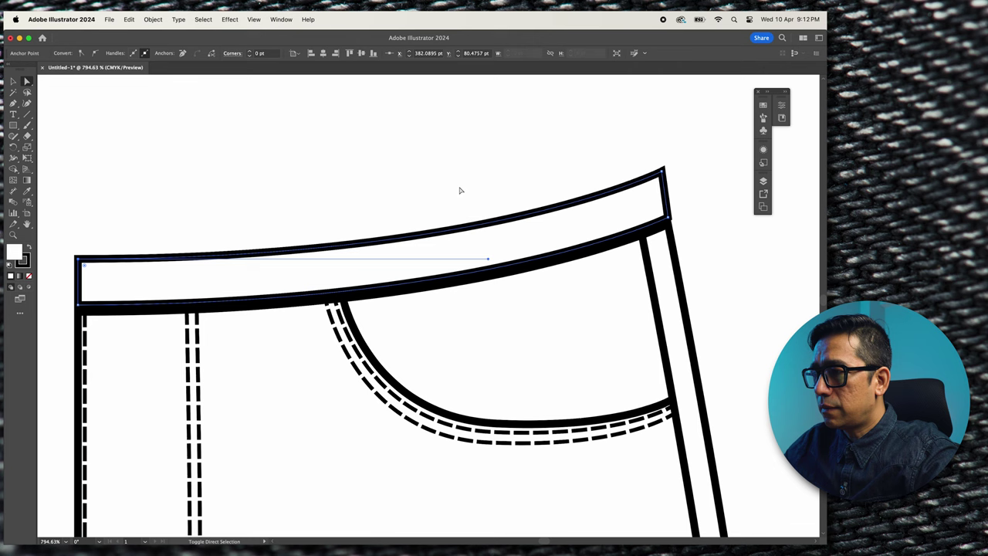
{"action": "left_click_drag", "start_coordinate": [641, 158], "coordinate": [660, 186]}
{"action": "left_click", "coordinate": [676, 164]}
{"action": "left_click", "coordinate": [671, 171]}
Lower the waistband onto the leg panel's waistline and move the panel's upper side seam corner onto the waistband's lower corner.
{"action": "left_click", "coordinate": [182, 193]}
{"action": "left_click_drag", "start_coordinate": [277, 270], "coordinate": [278, 273]}
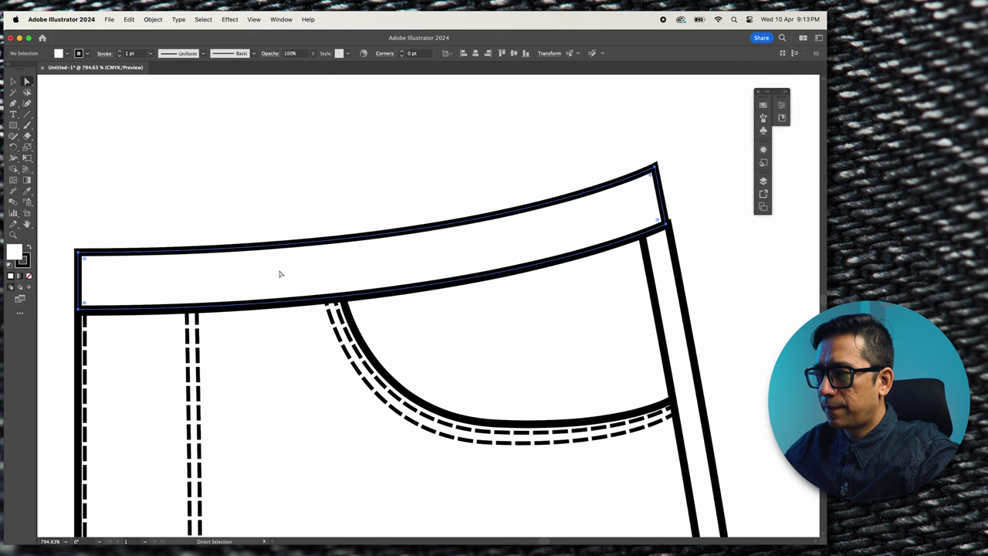
{"action": "left_click", "coordinate": [669, 225]}
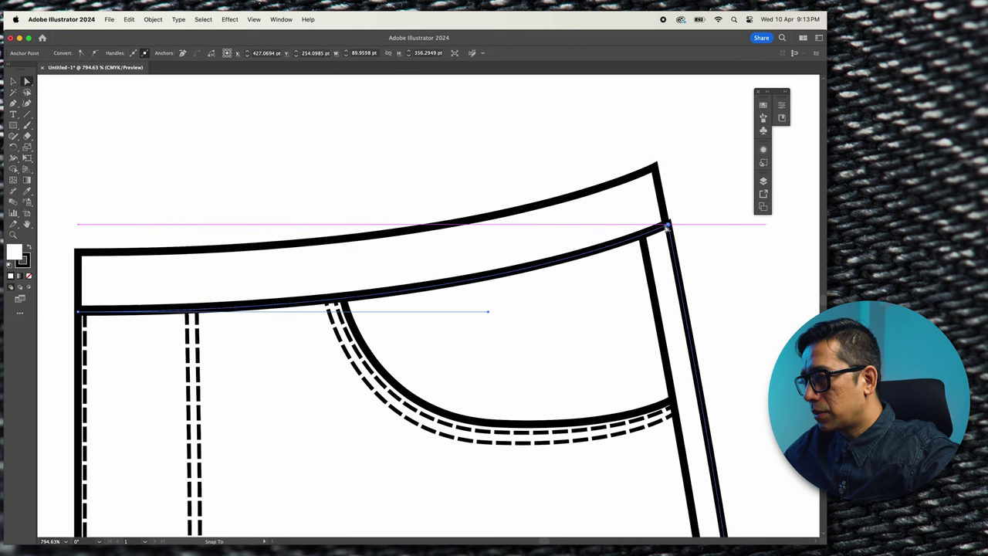
{"action": "scroll", "coordinate": [668, 226], "scroll_direction": "up", "scroll_amount": 5}
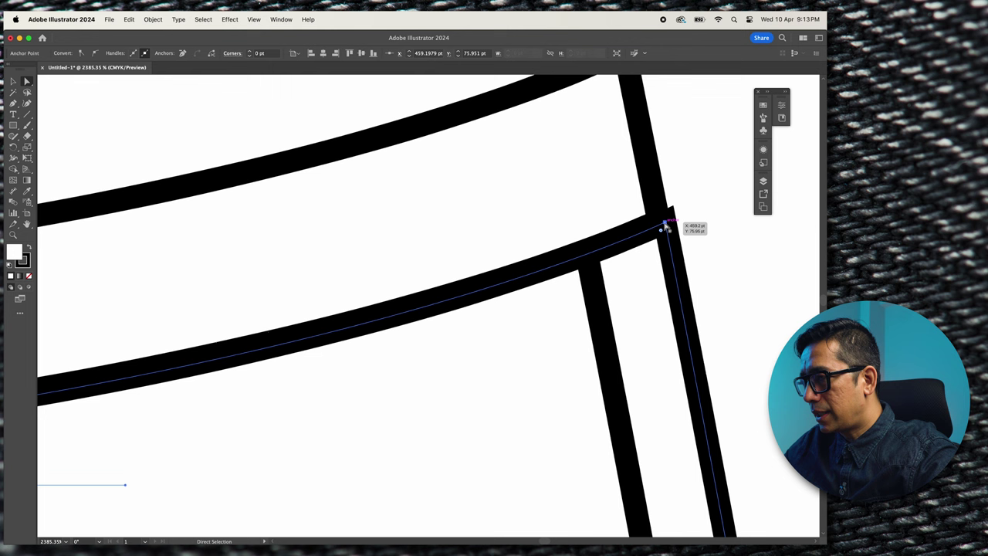
{"action": "key", "text": "super+shift+a"}
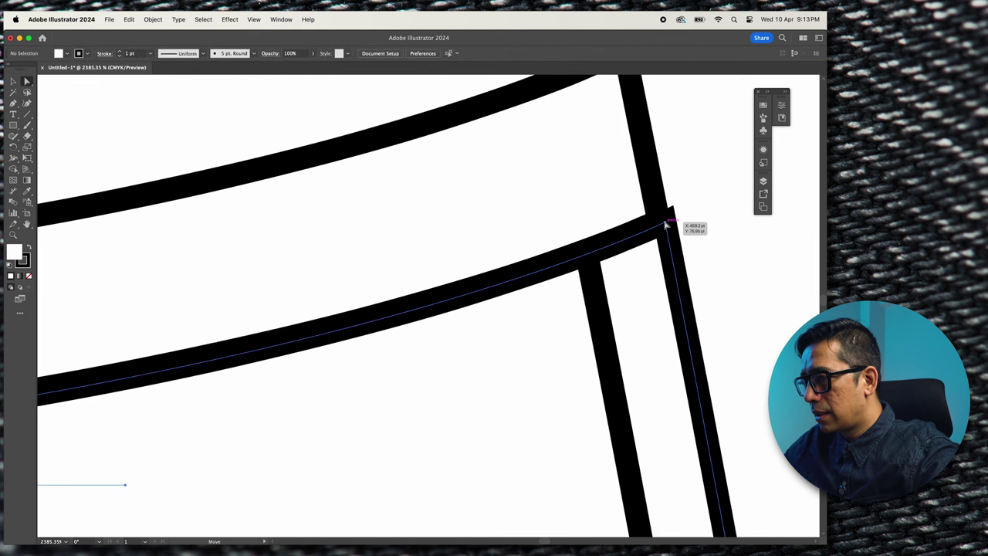
{"action": "left_click_drag", "start_coordinate": [666, 225], "coordinate": [659, 225]}
{"action": "left_click", "coordinate": [703, 223]}
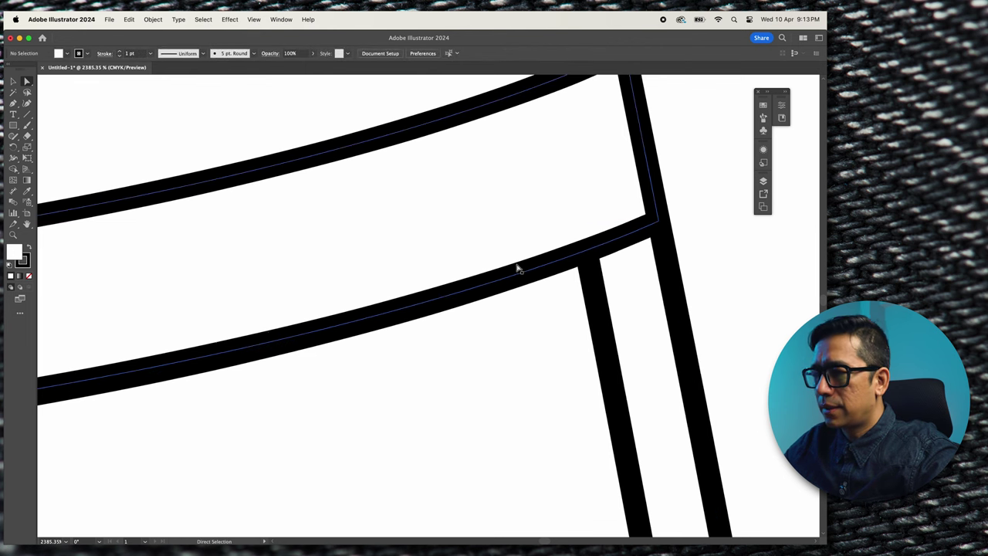
Move the waistband's lower centre front corner down onto the leg panel's waistline corner so both lines overlap.
{"action": "scroll", "coordinate": [430, 275], "scroll_direction": "down", "scroll_amount": 4}
{"action": "scroll", "coordinate": [429, 276], "scroll_direction": "left", "scroll_amount": 4}
{"action": "scroll", "coordinate": [115, 372], "scroll_direction": "down", "scroll_amount": 5}
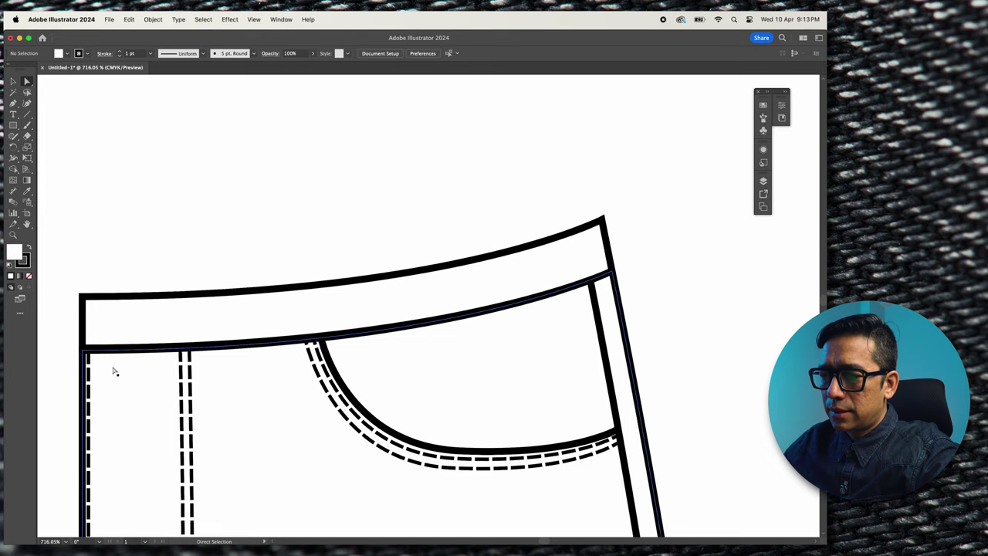
{"action": "scroll", "coordinate": [81, 355], "scroll_direction": "up", "scroll_amount": 3}
{"action": "scroll", "coordinate": [81, 355], "scroll_direction": "up", "scroll_amount": 5}
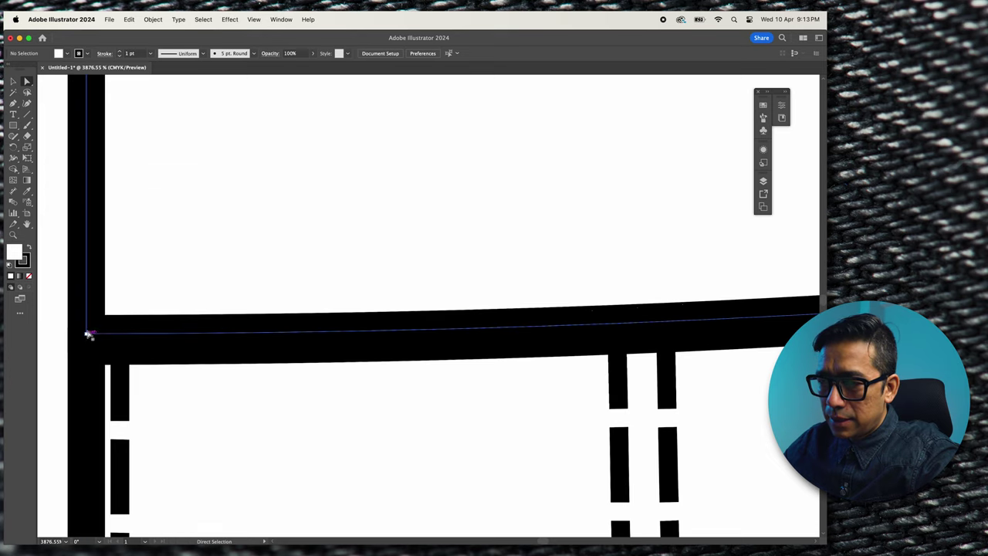
{"action": "left_click_drag", "start_coordinate": [89, 335], "coordinate": [91, 342]}
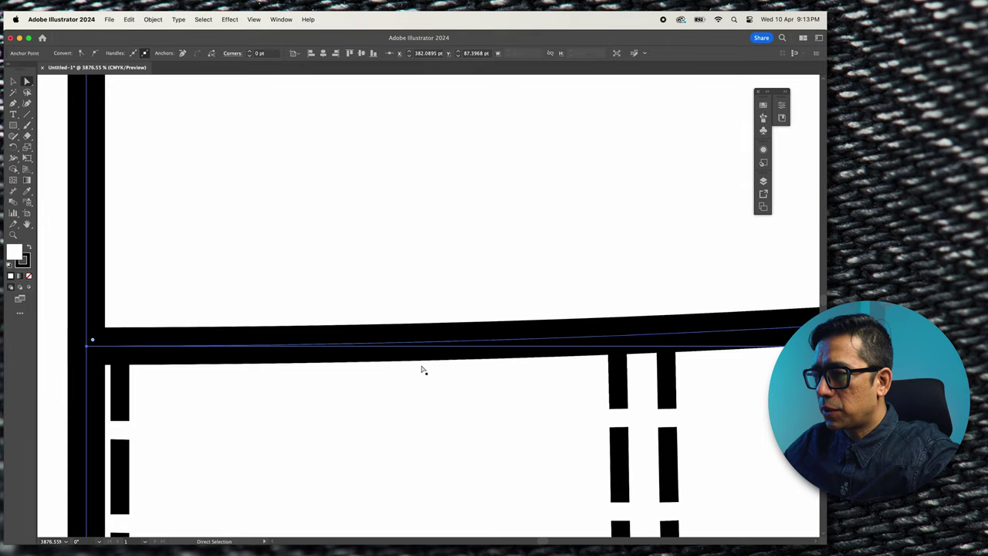
{"action": "scroll", "coordinate": [529, 372], "scroll_direction": "down", "scroll_amount": 5}
{"action": "scroll", "coordinate": [523, 371], "scroll_direction": "right", "scroll_amount": 4}
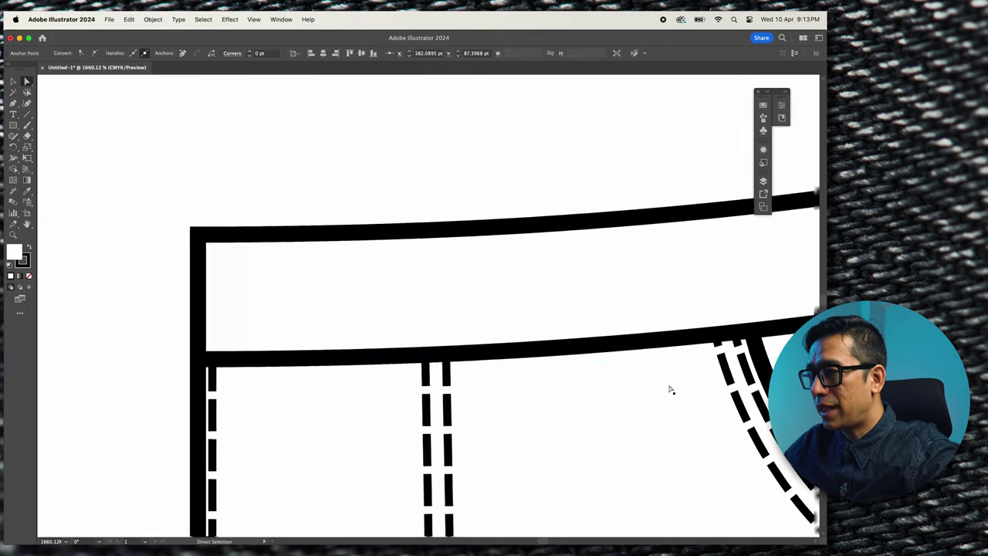
{"action": "scroll", "coordinate": [669, 390], "scroll_direction": "right", "scroll_amount": 2}
{"action": "scroll", "coordinate": [431, 330], "scroll_direction": "down", "scroll_amount": 3}
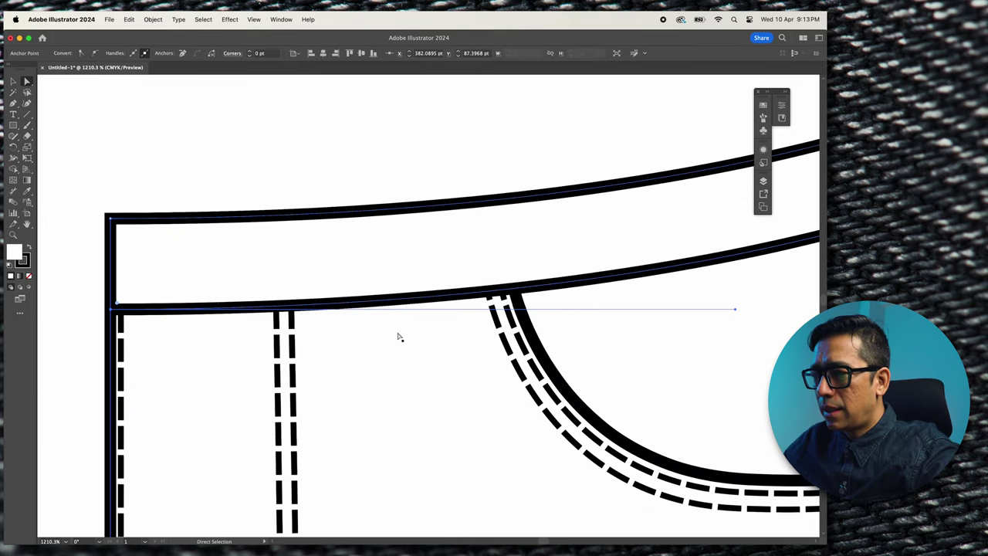
Duplicate the waistband's upper edge slightly downward and apply the pocket's dashed stitching style to the copy with the Eyedropper.
{"action": "left_click", "coordinate": [412, 298]}
{"action": "left_click", "coordinate": [417, 195]}
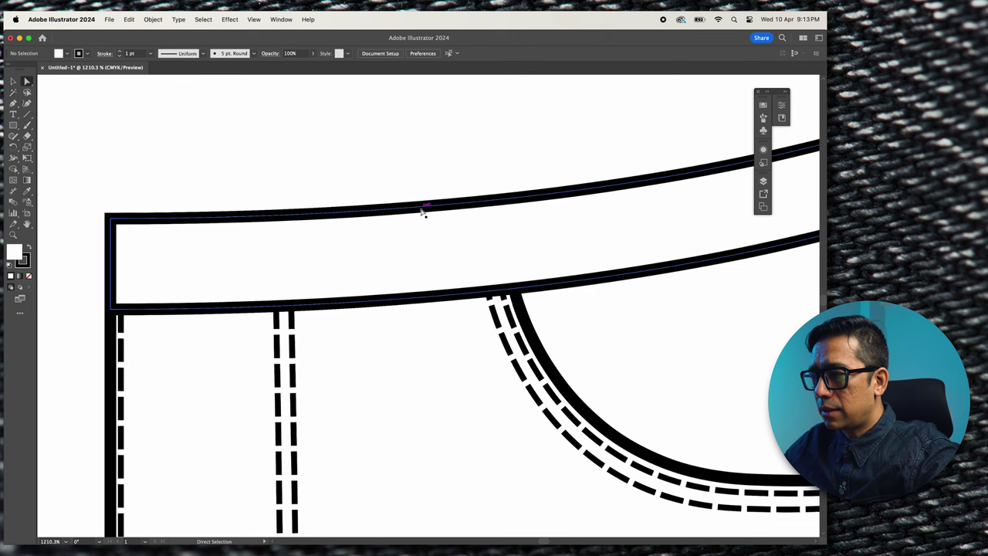
{"action": "left_click", "coordinate": [423, 212]}
{"action": "left_click_drag", "start_coordinate": [423, 212], "coordinate": [424, 221]}
{"action": "key", "text": "i"}
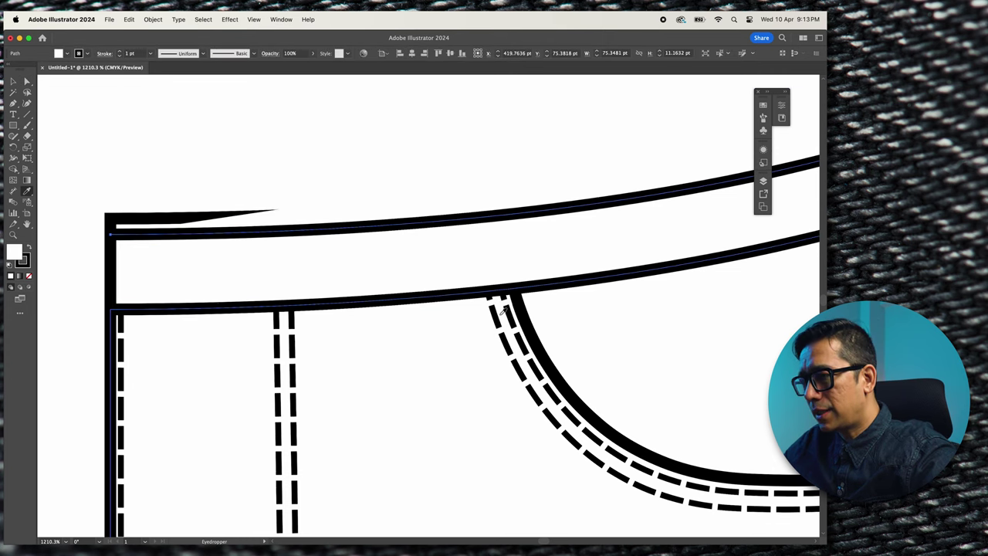
{"action": "left_click", "coordinate": [502, 313]}
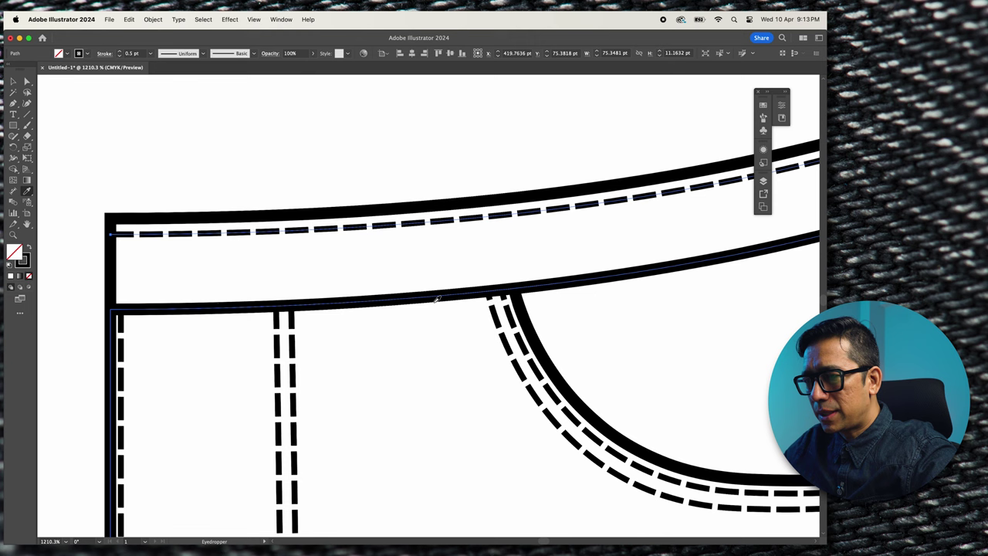
Duplicate the waistband's lower edge slightly upward and apply the pocket's dashed stitching style to the copy with the Eyedropper.
{"action": "left_click", "coordinate": [417, 305]}
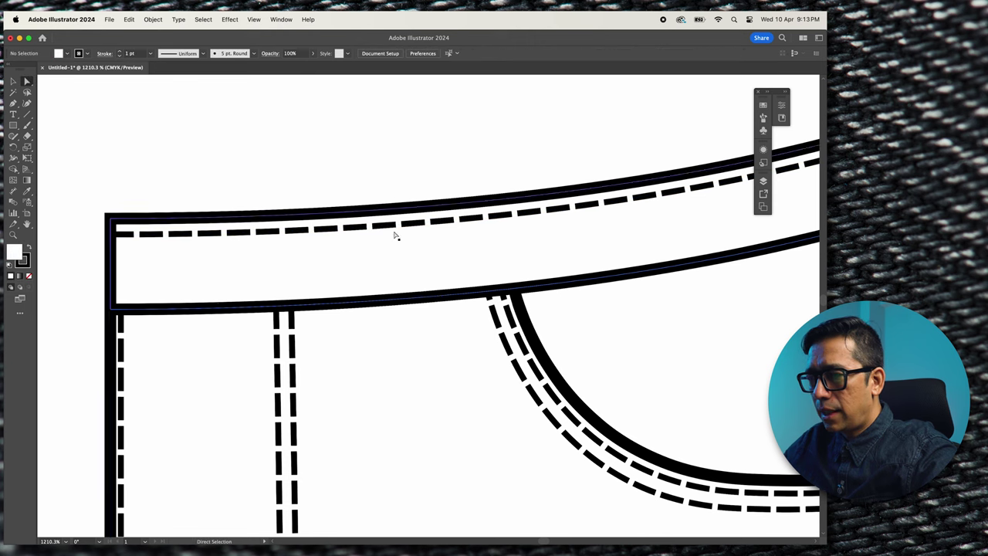
{"action": "left_click", "coordinate": [385, 304]}
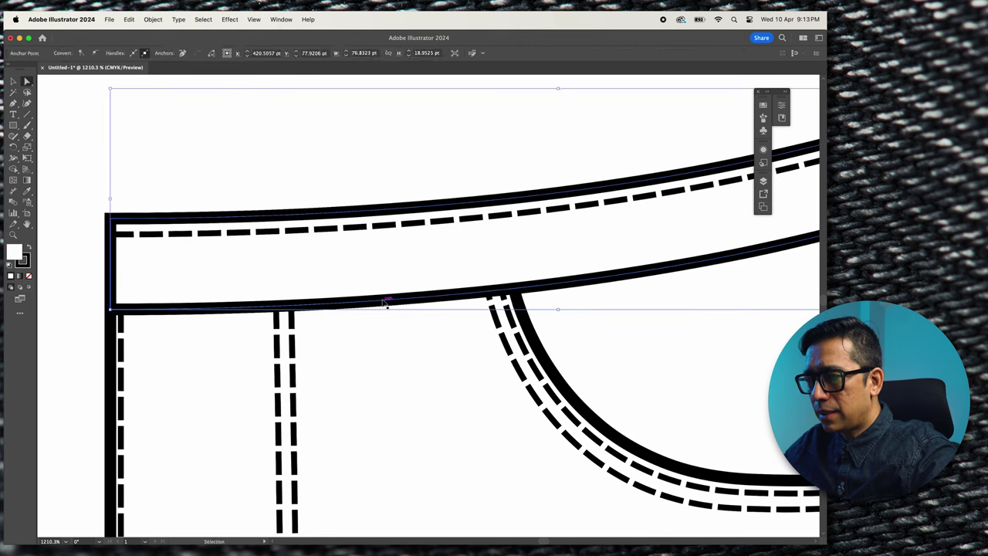
{"action": "left_click_drag", "start_coordinate": [384, 300], "coordinate": [381, 288]}
{"action": "key", "text": "i"}
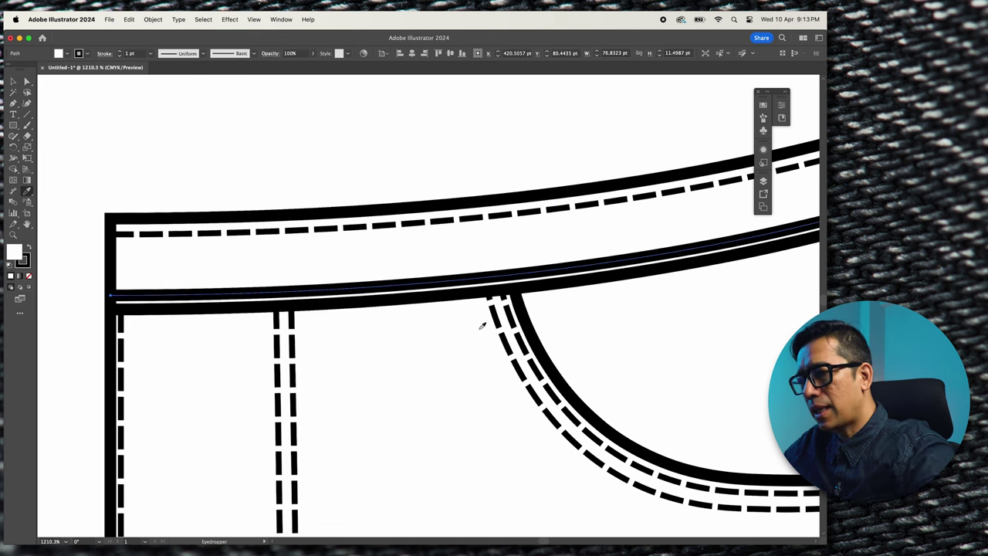
{"action": "left_click", "coordinate": [499, 316]}
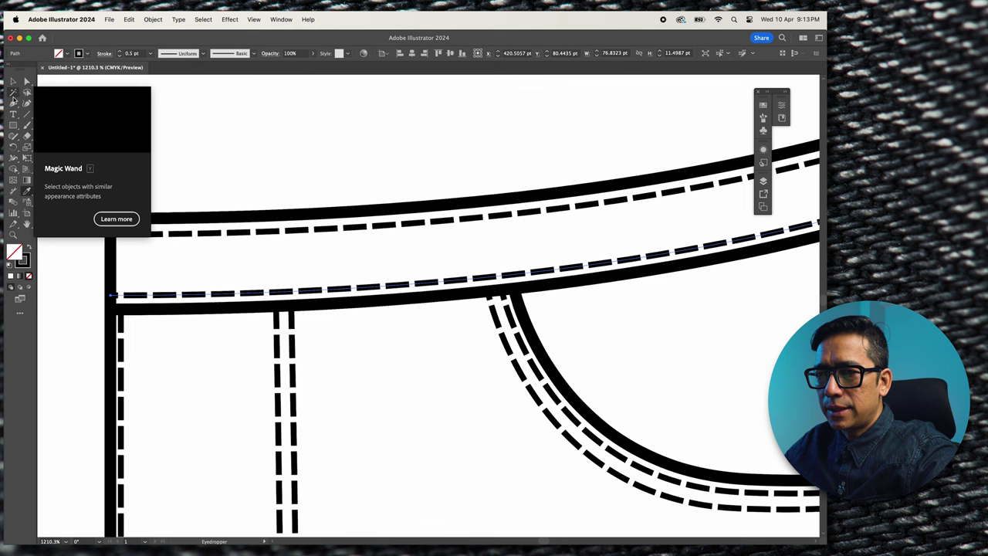
Extend the centre front dashed stitching line up through the waistband to its upper edge.
{"action": "left_click", "coordinate": [120, 309]}
{"action": "left_click_drag", "start_coordinate": [120, 309], "coordinate": [149, 224]}
{"action": "left_click", "coordinate": [141, 191]}
Select the end points of the waistband's upper edge and its top stitching and raise them about 3 pt.
{"action": "scroll", "coordinate": [301, 313], "scroll_direction": "down", "scroll_amount": 5}
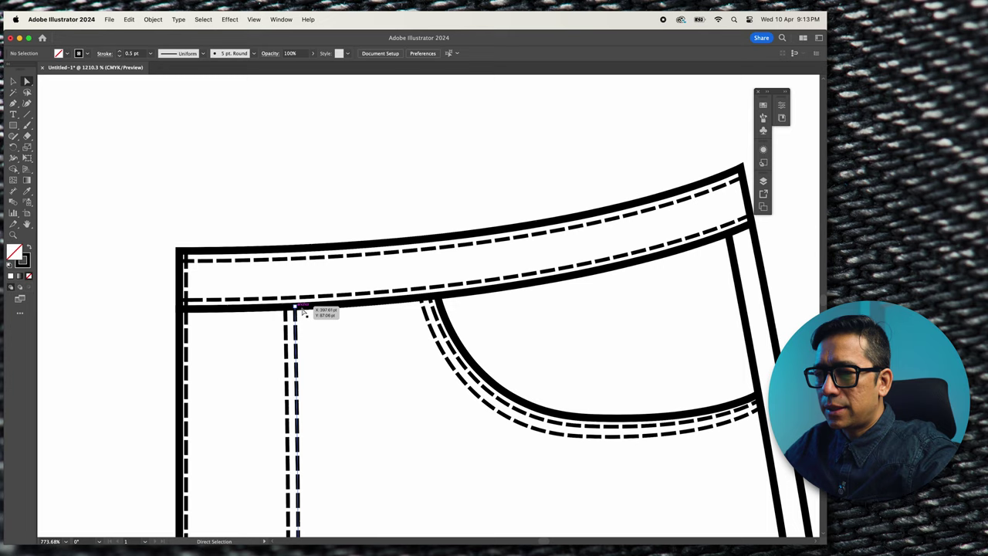
{"action": "scroll", "coordinate": [291, 312], "scroll_direction": "right", "scroll_amount": 1}
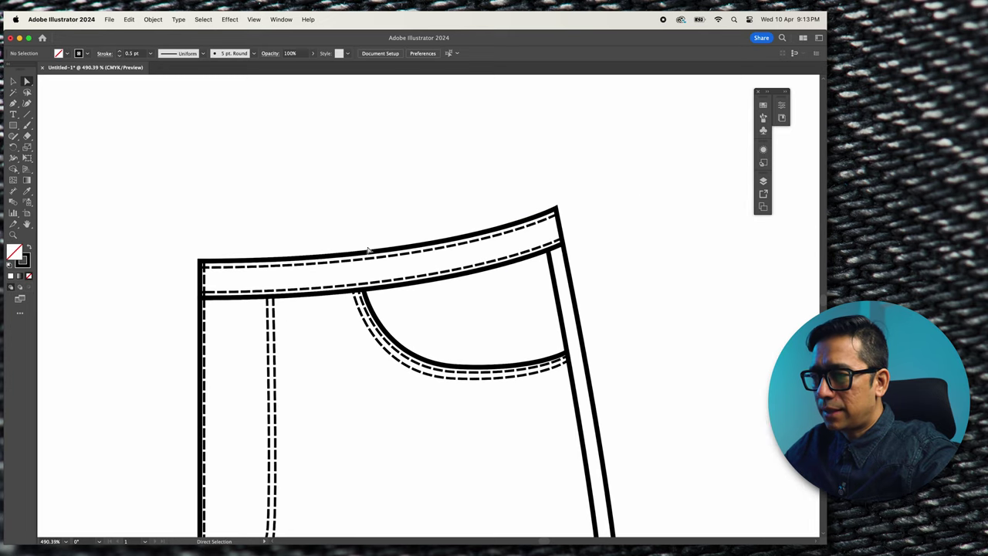
{"action": "scroll", "coordinate": [368, 249], "scroll_direction": "down", "scroll_amount": 5}
{"action": "scroll", "coordinate": [249, 194], "scroll_direction": "right", "scroll_amount": 2}
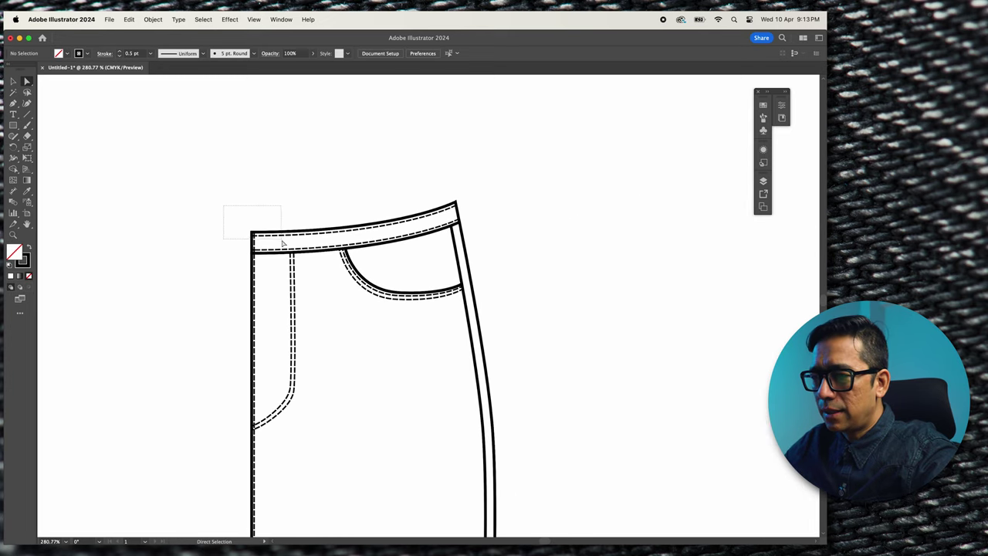
{"action": "left_click_drag", "start_coordinate": [282, 244], "coordinate": [285, 245]}
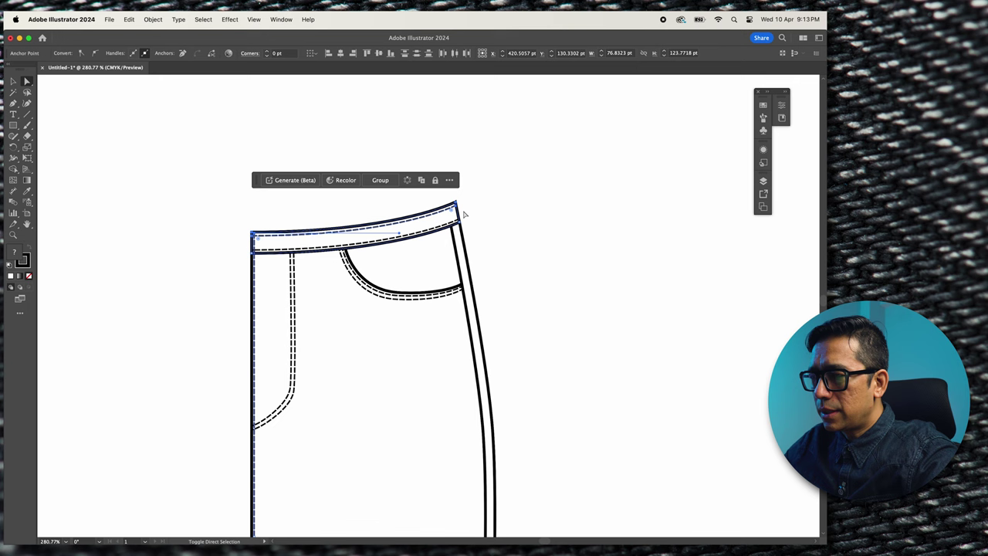
{"action": "key", "text": "super+shift+a"}
{"action": "scroll", "coordinate": [337, 213], "scroll_direction": "up", "scroll_amount": 5}
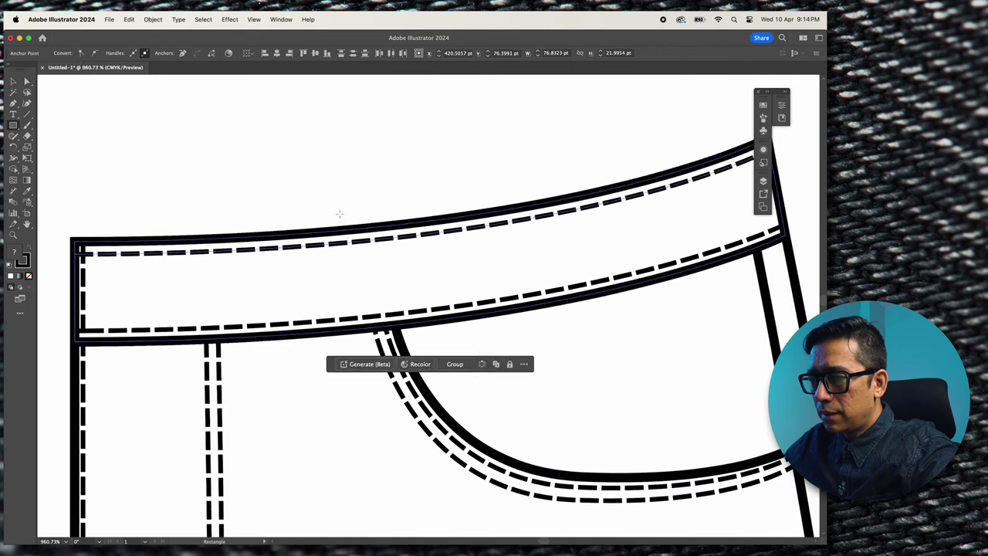
Draw a belt loop rectangle about 3.5 by 14.4 pt across the waistband near the pocket opening with default fill and stroke.
{"action": "key", "text": "m"}
{"action": "left_click_drag", "start_coordinate": [337, 213], "coordinate": [373, 347]}
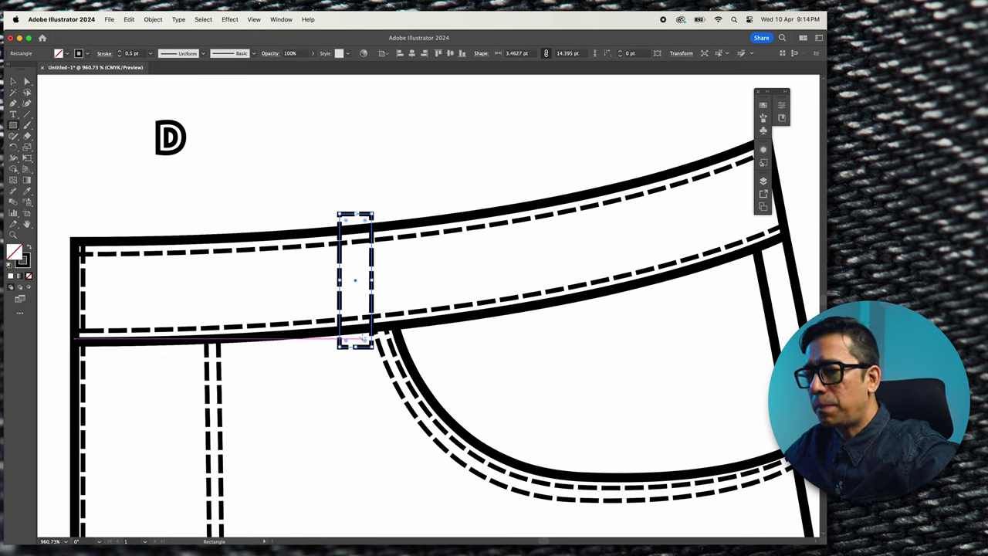
{"action": "key", "text": "d"}
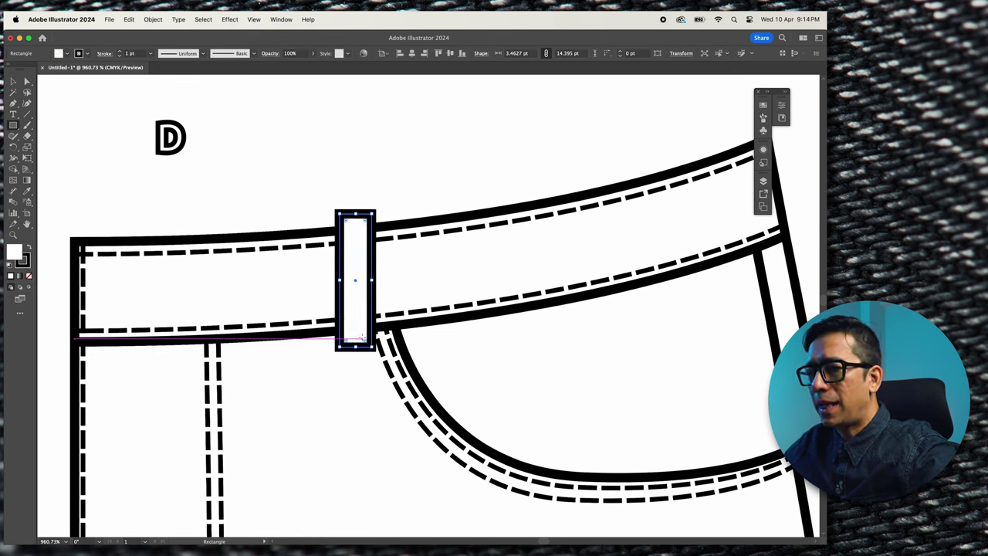
Lower the belt loop's upper edge slightly to make the loop about 13.8 pt high.
{"action": "left_click", "coordinate": [28, 81]}
{"action": "left_click", "coordinate": [330, 172]}
{"action": "left_click_drag", "start_coordinate": [353, 219], "coordinate": [355, 226]}
{"action": "left_click", "coordinate": [283, 191]}
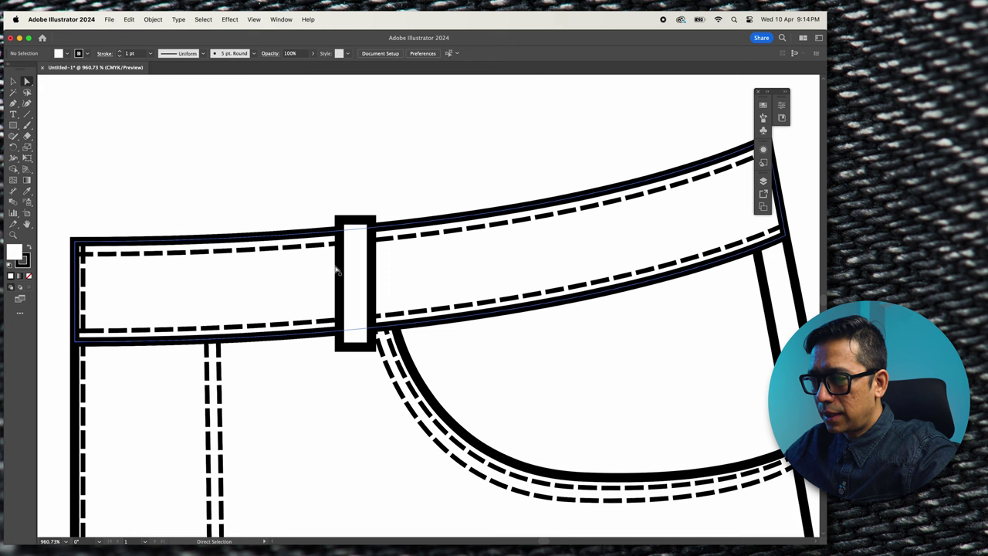
Duplicate the belt loop's long edge inward twice to form two parallel vertical lines inside the loop, about 1.3 pt apart.
{"action": "left_click", "coordinate": [340, 266]}
{"action": "key", "text": "super+c"}
{"action": "key", "text": "super+f"}
{"action": "key", "text": "super+c"}
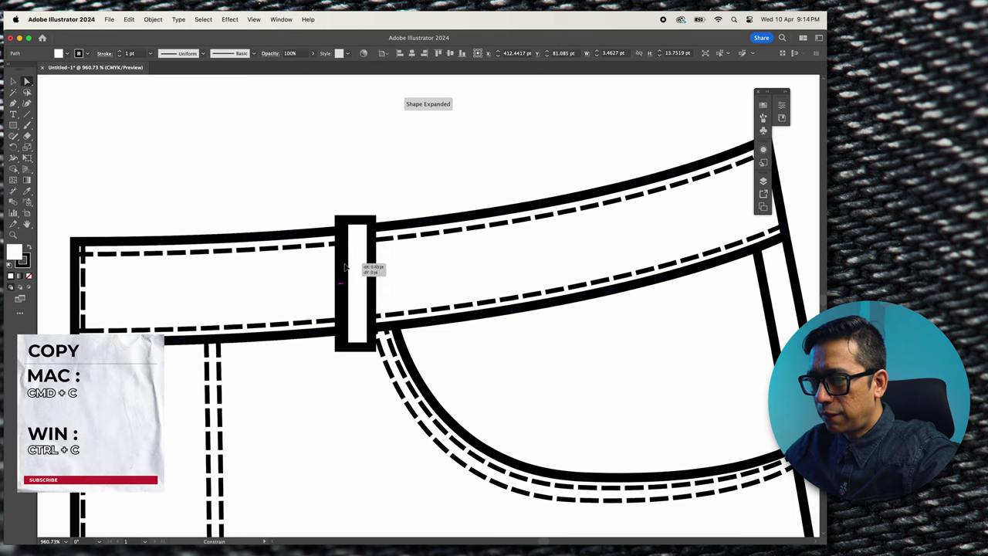
{"action": "key", "text": "super+f"}
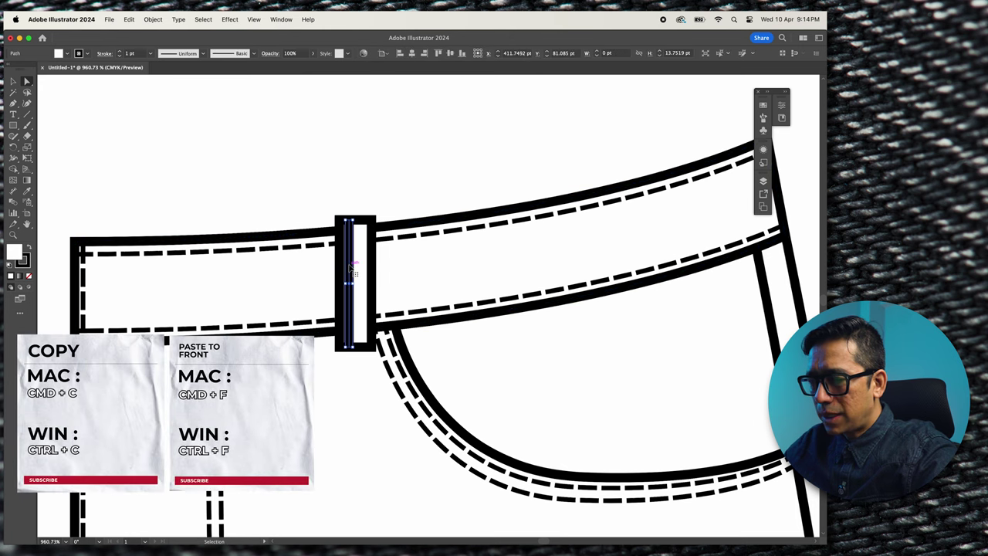
{"action": "mouse_move", "coordinate": [349, 266]}
{"action": "left_mouse_down"}
{"action": "mouse_move", "coordinate": [361, 269]}
{"action": "mouse_move", "coordinate": [352, 263]}
{"action": "left_mouse_up"}
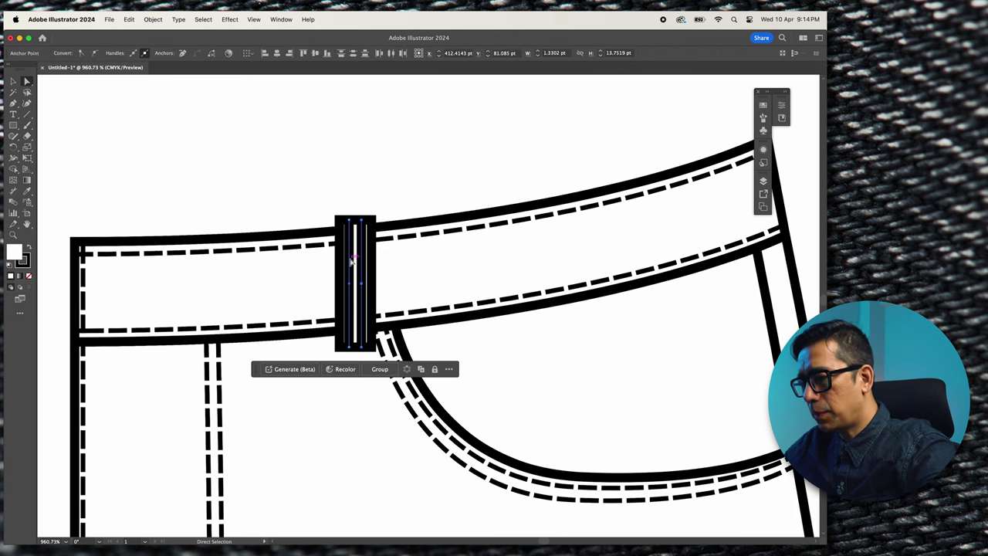
Apply the waistband's dashed topstitching style to both lines inside the belt loop with the Eyedropper and deselect them.
{"action": "key", "text": "i"}
{"action": "left_click", "coordinate": [403, 231]}
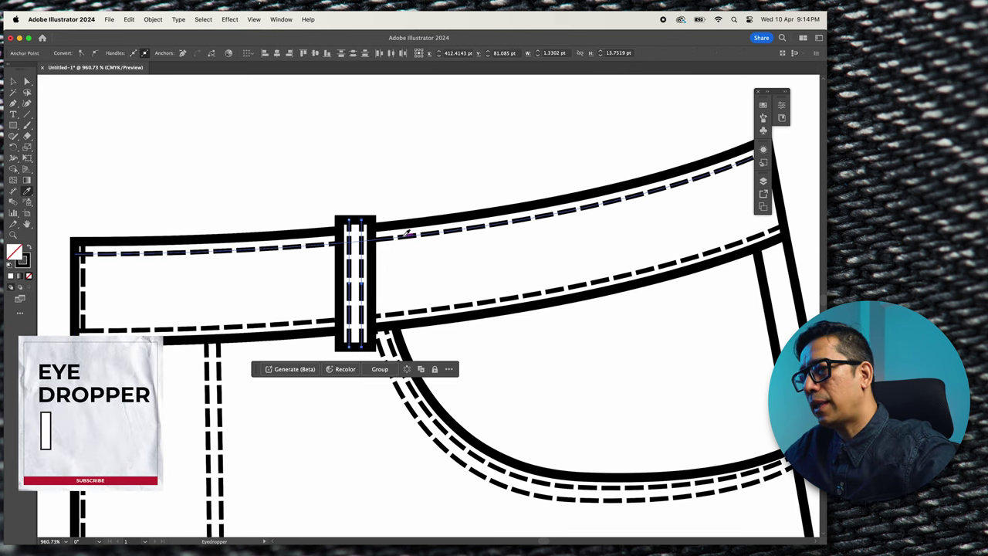
{"action": "left_click", "coordinate": [14, 82]}
{"action": "left_click", "coordinate": [305, 190]}
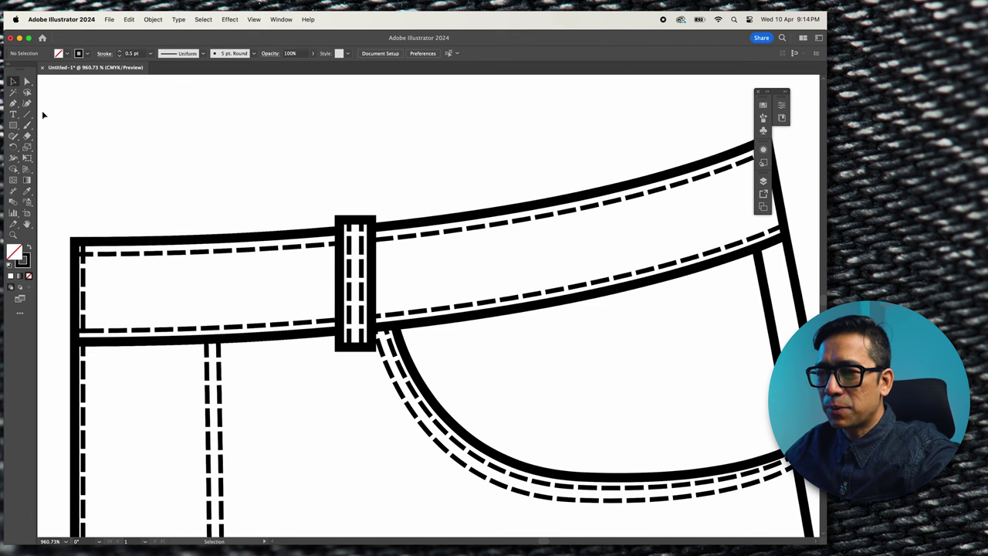
Add a text line made of a row of capital V letters above the waistband.
{"action": "left_click", "coordinate": [14, 115]}
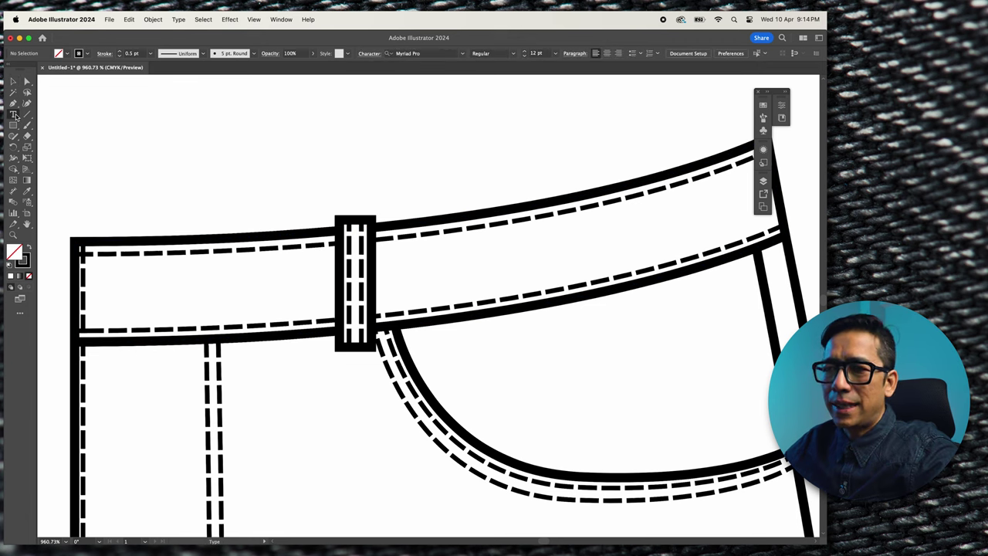
{"action": "left_click", "coordinate": [266, 133]}
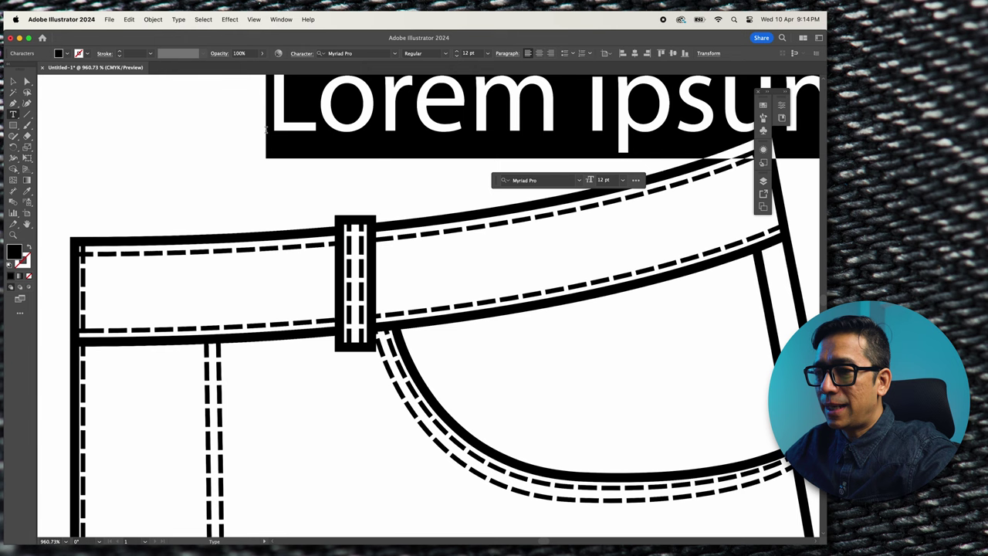
{"action": "type", "text": "VVVVVVVVVVV"}
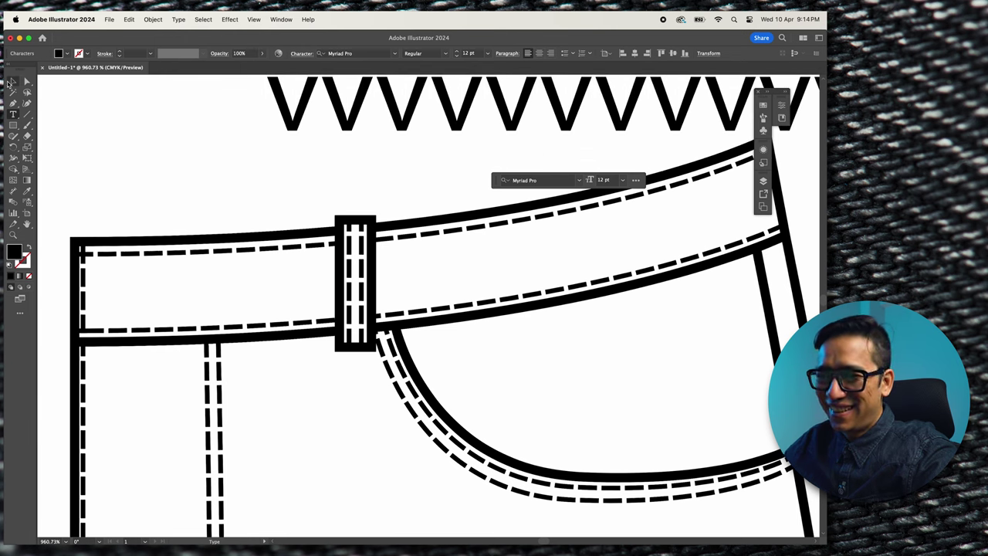
{"action": "left_click", "coordinate": [11, 82]}
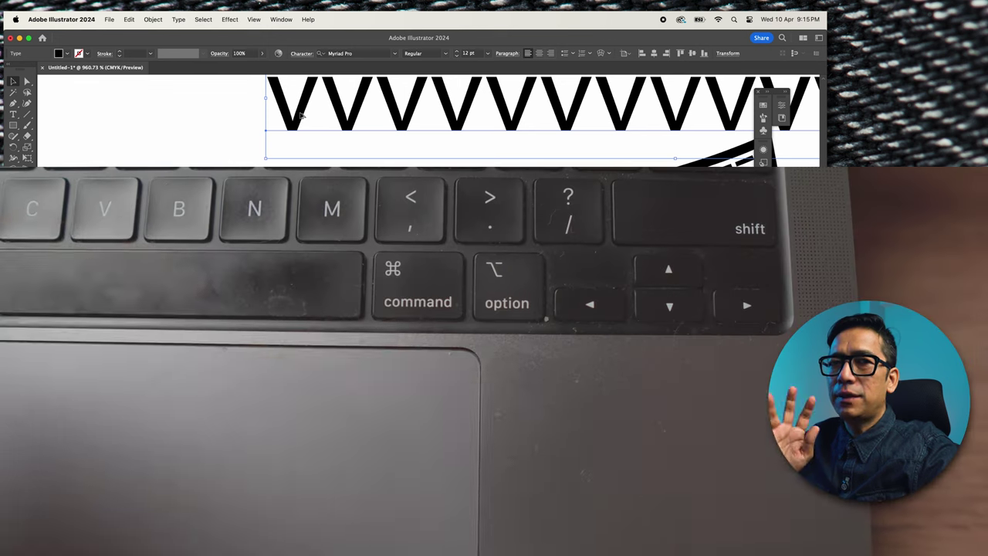
Tighten the tracking of the V row until the letters overlap into a continuous zigzag.
{"action": "key", "text": "alt+Left"}
{"action": "key", "text": "alt+Left"}
{"action": "key", "text": "alt+Left"}
{"action": "key", "text": "alt+Left"}
{"action": "key", "text": "alt+Left"}
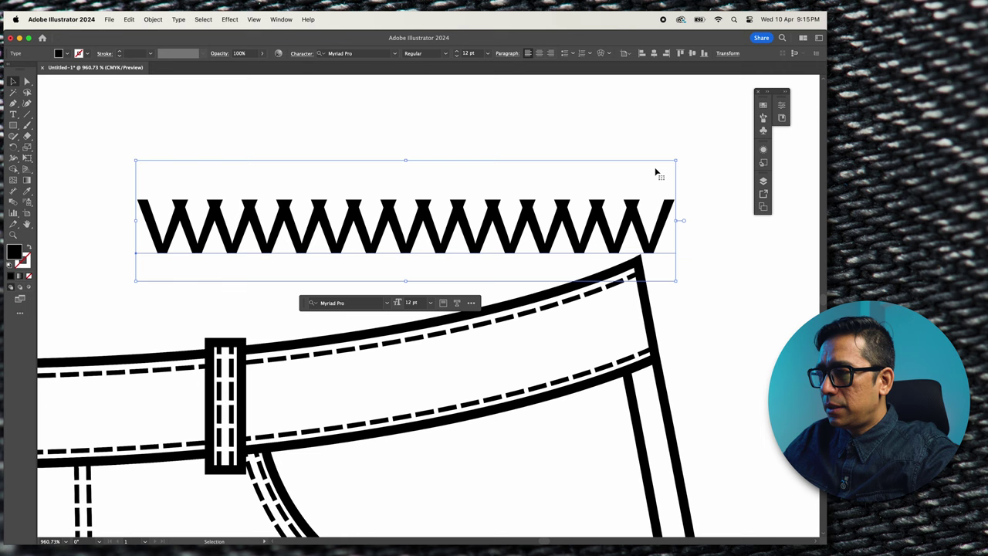
Scale the zigzag text down to 1 pt type and place it across the belt loop's lower end.
{"action": "left_click_drag", "start_coordinate": [681, 156], "coordinate": [164, 268]}
{"action": "left_click_drag", "start_coordinate": [157, 270], "coordinate": [152, 273]}
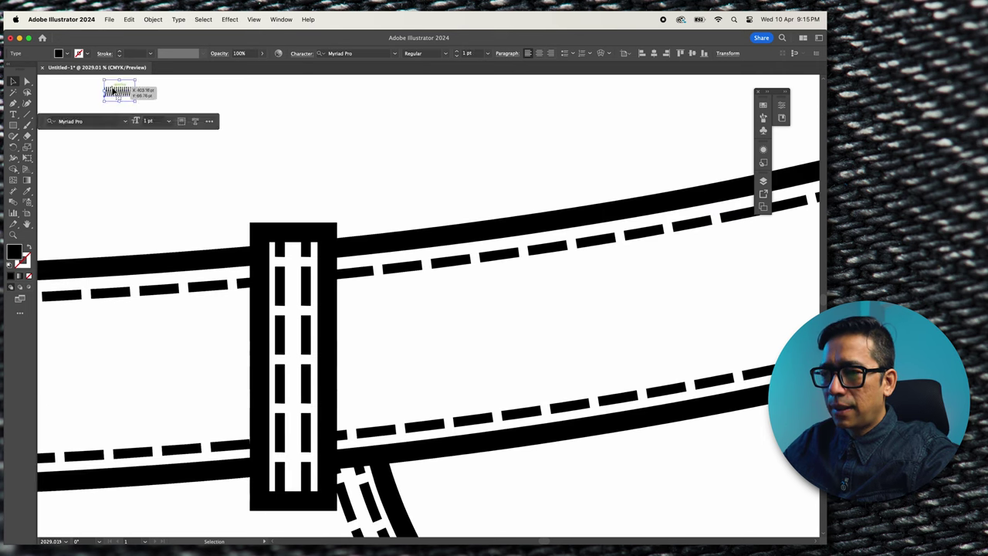
{"action": "left_click_drag", "start_coordinate": [114, 91], "coordinate": [276, 473]}
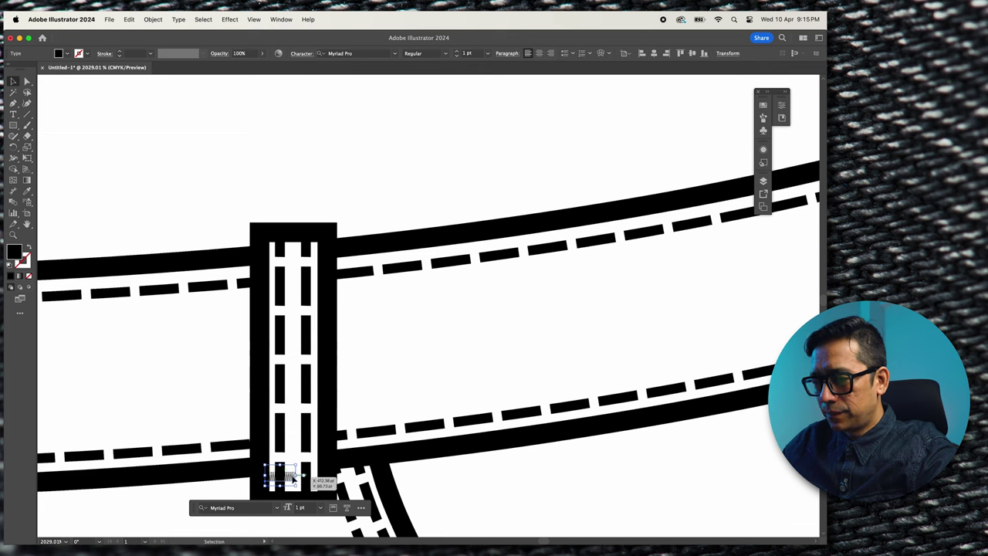
Add more V letters to the zigzag text so it spans the belt loop's inner width.
{"action": "double_click", "coordinate": [292, 479]}
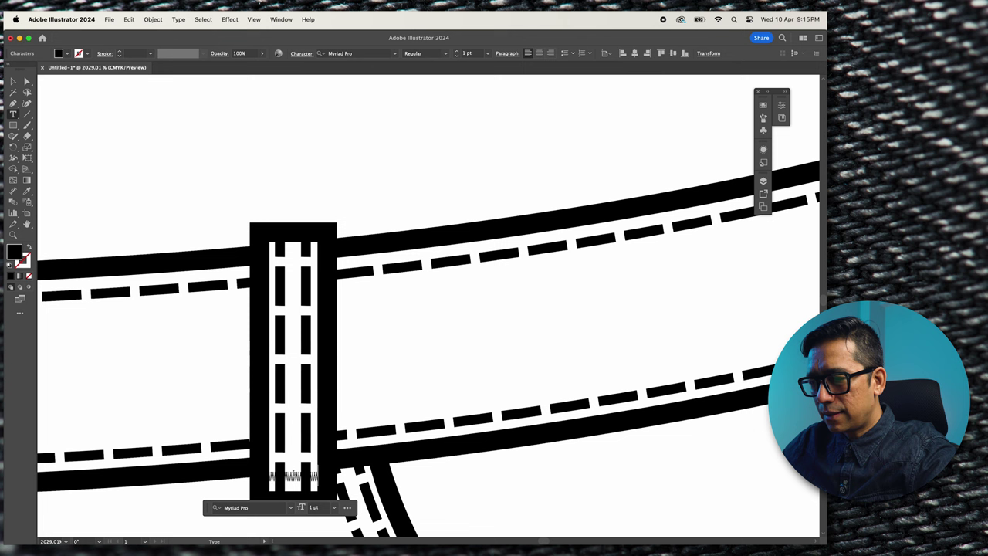
{"action": "left_click", "coordinate": [13, 81]}
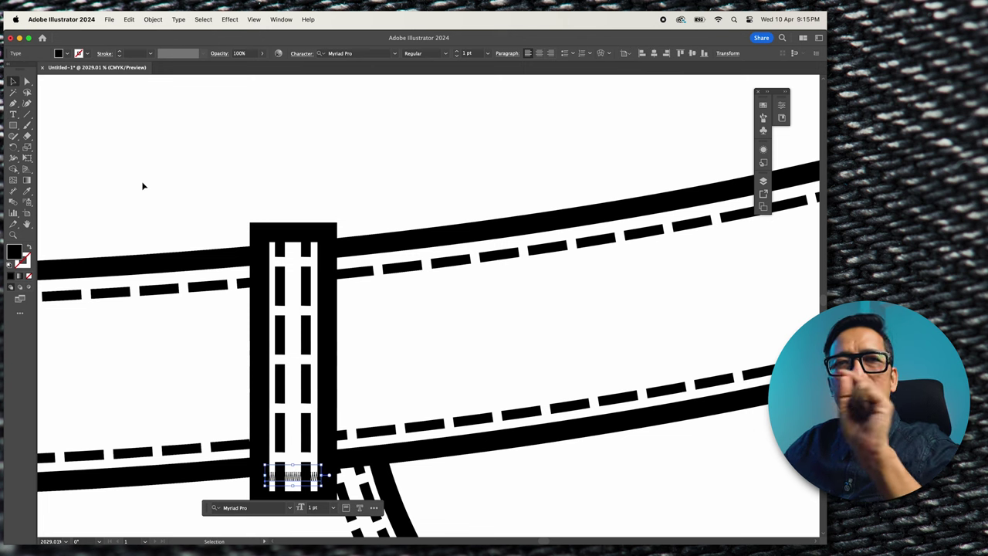
Duplicate the upper segment of the inner side seam line and offset it slightly toward the leg's outer edge.
{"action": "scroll", "coordinate": [432, 334], "scroll_direction": "down", "scroll_amount": 10}
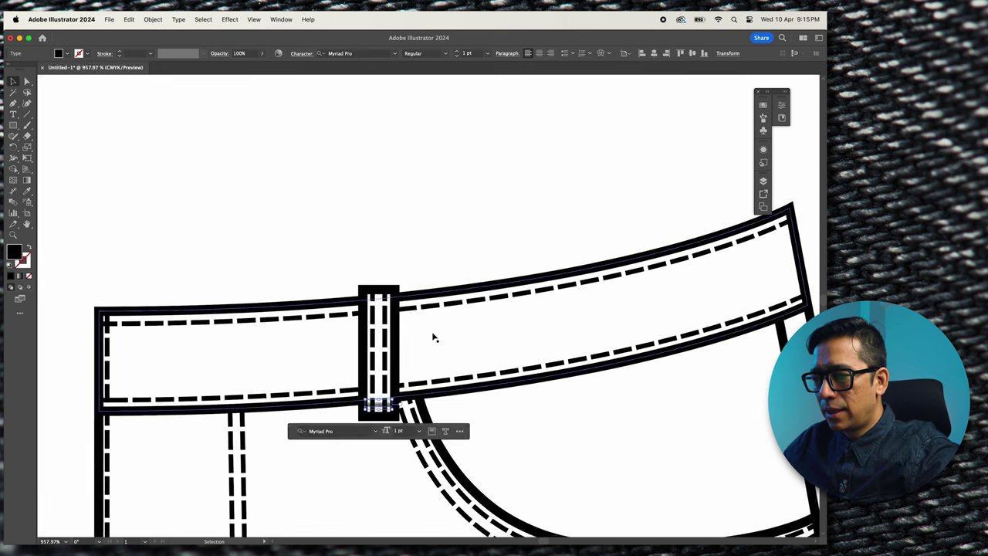
{"action": "scroll", "coordinate": [433, 338], "scroll_direction": "down", "scroll_amount": 5}
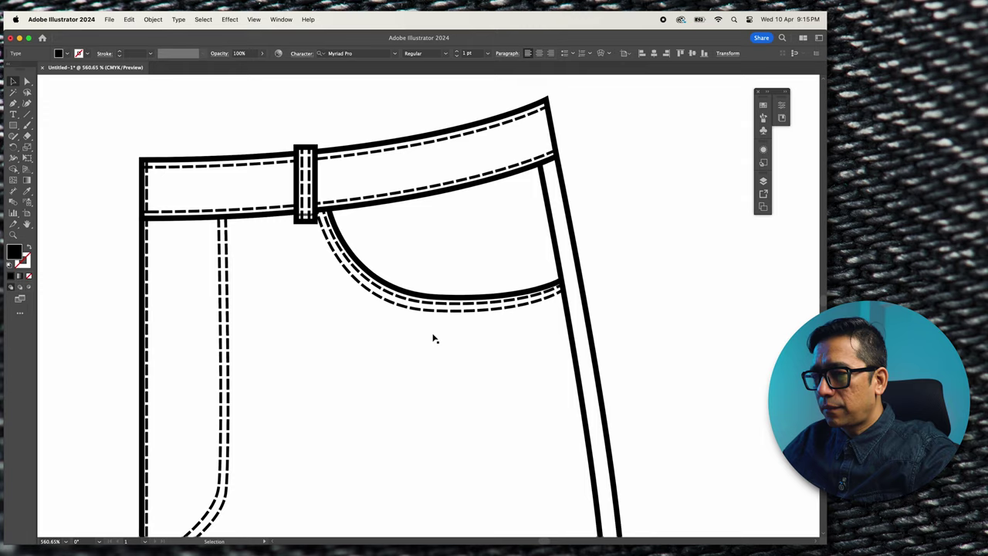
{"action": "scroll", "coordinate": [434, 338], "scroll_direction": "down", "scroll_amount": 2}
{"action": "scroll", "coordinate": [434, 338], "scroll_direction": "right", "scroll_amount": 2}
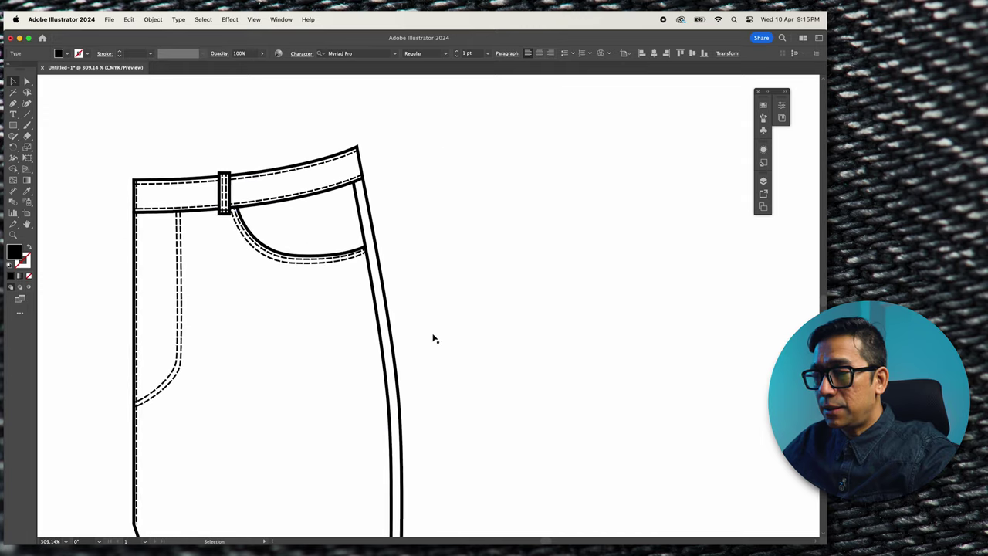
{"action": "left_click", "coordinate": [26, 82]}
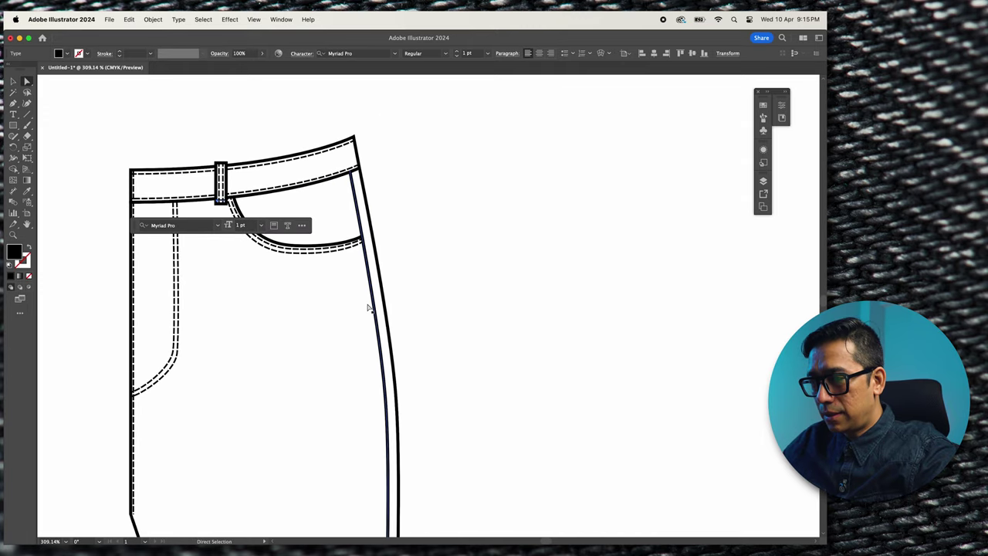
{"action": "left_click", "coordinate": [374, 296]}
{"action": "key", "text": "v"}
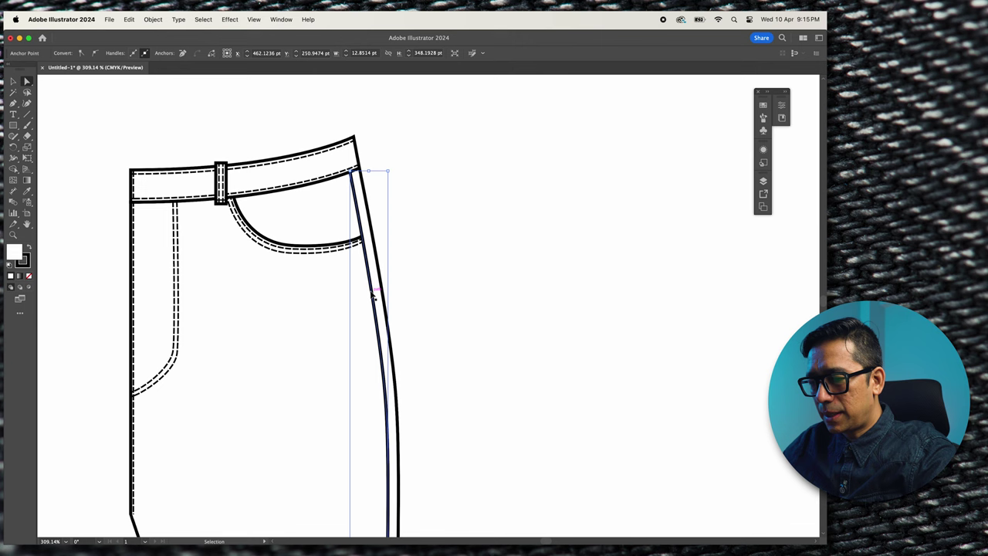
{"action": "left_click_drag", "start_coordinate": [374, 294], "coordinate": [377, 290]}
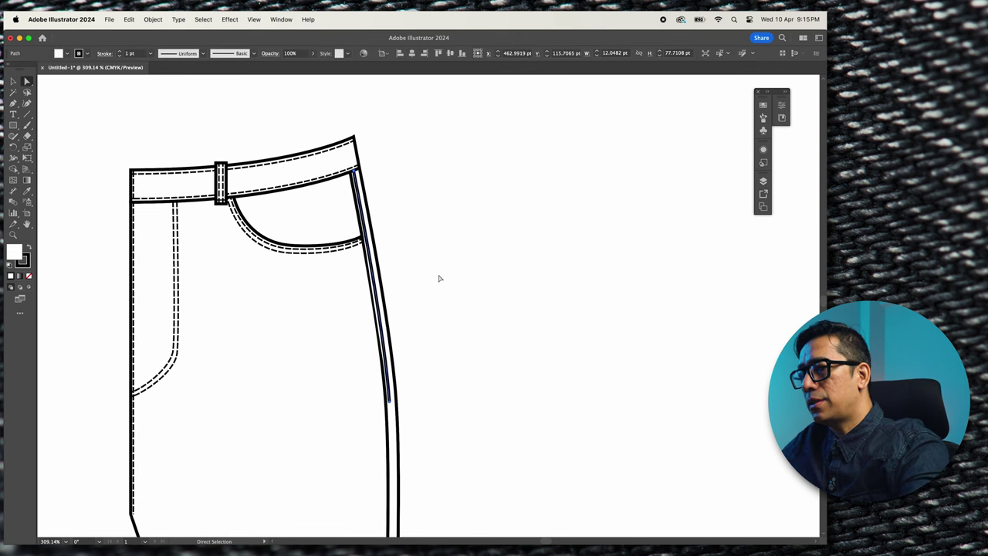
Apply the pocket's dashed topstitching style to the short side seam line with the Eyedropper and deselect it.
{"action": "left_click", "coordinate": [302, 247]}
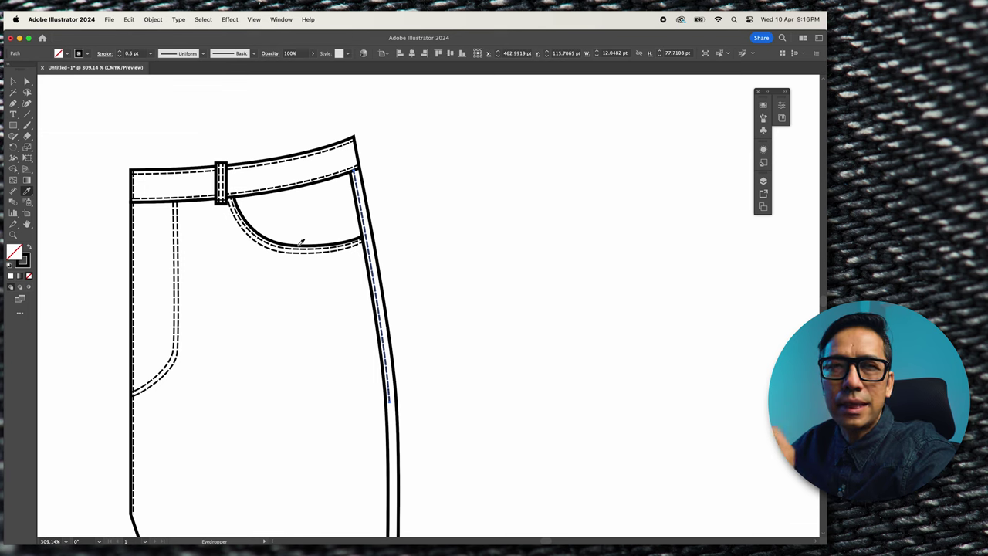
{"action": "left_click", "coordinate": [19, 80]}
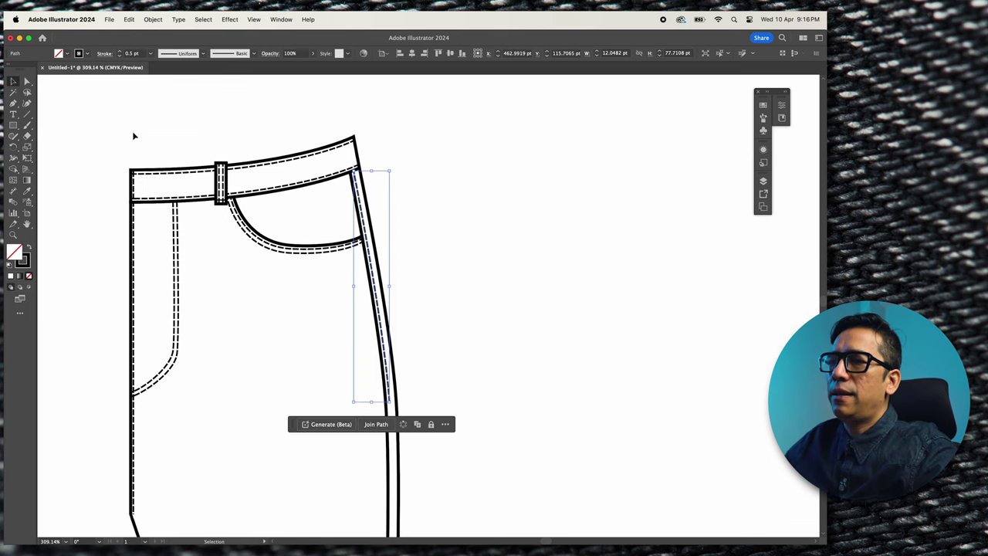
{"action": "left_click", "coordinate": [280, 348]}
Try to duplicate the inseam of the leg outline in place.
{"action": "scroll", "coordinate": [282, 353], "scroll_direction": "down", "scroll_amount": 3}
{"action": "scroll", "coordinate": [282, 352], "scroll_direction": "down", "scroll_amount": 2}
{"action": "scroll", "coordinate": [282, 352], "scroll_direction": "down", "scroll_amount": 4}
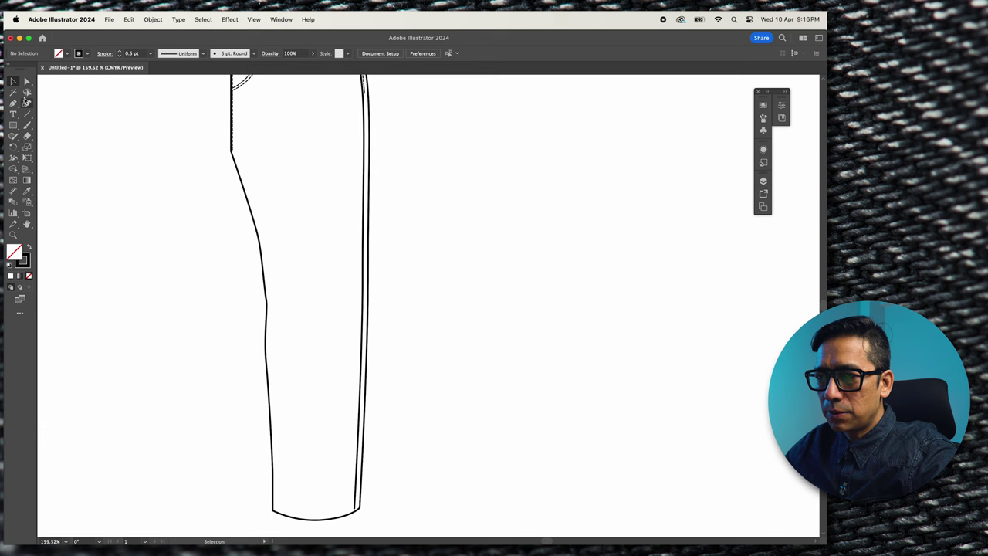
{"action": "left_click_drag", "start_coordinate": [233, 225], "coordinate": [295, 406]}
{"action": "key", "text": "super+c"}
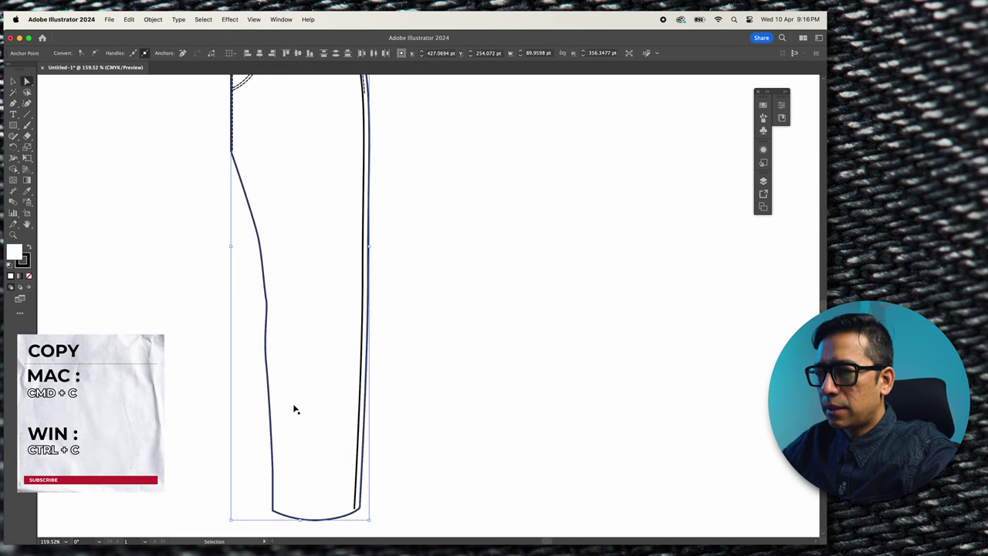
{"action": "key", "text": "super+f"}
{"action": "left_click", "coordinate": [221, 186]}
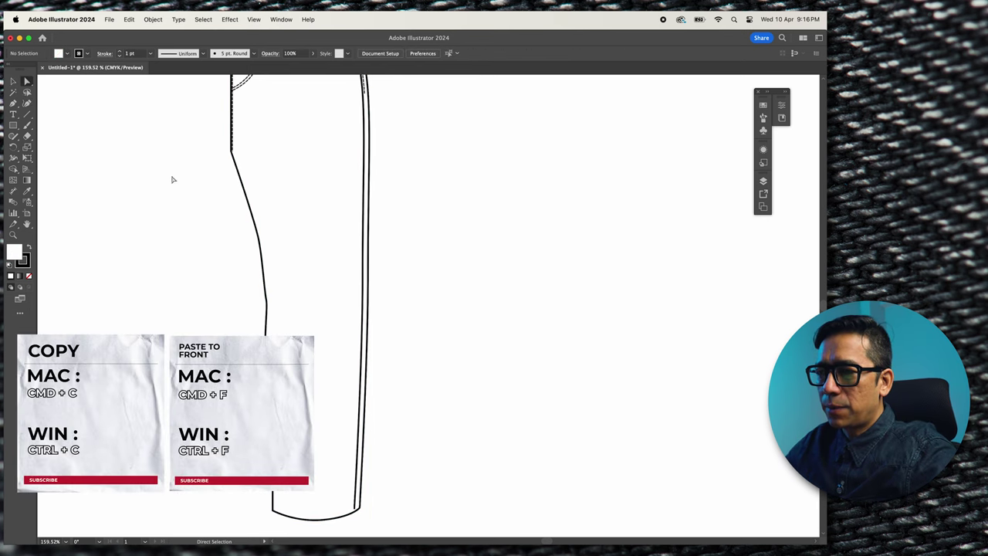
Copy the inseam segments of the leg outline from crotch to hem and paste them in front.
{"action": "left_click_drag", "start_coordinate": [256, 279], "coordinate": [300, 507]}
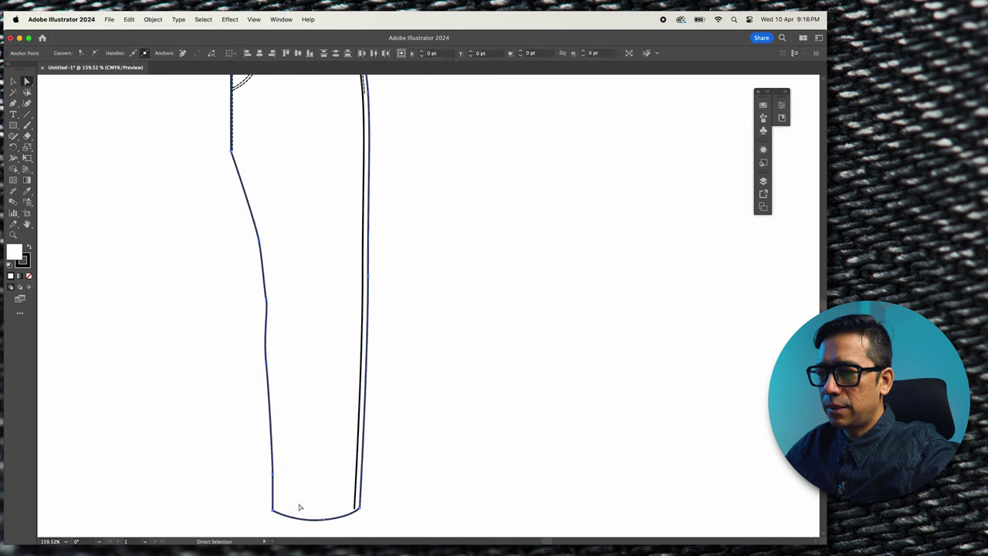
{"action": "scroll", "coordinate": [268, 345], "scroll_direction": "up", "scroll_amount": 5}
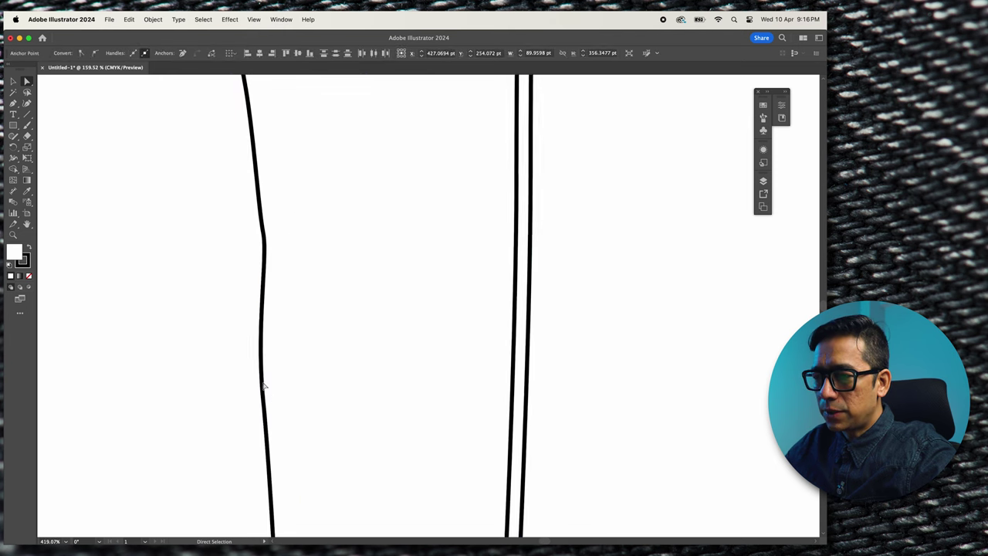
{"action": "scroll", "coordinate": [266, 402], "scroll_direction": "up", "scroll_amount": 2}
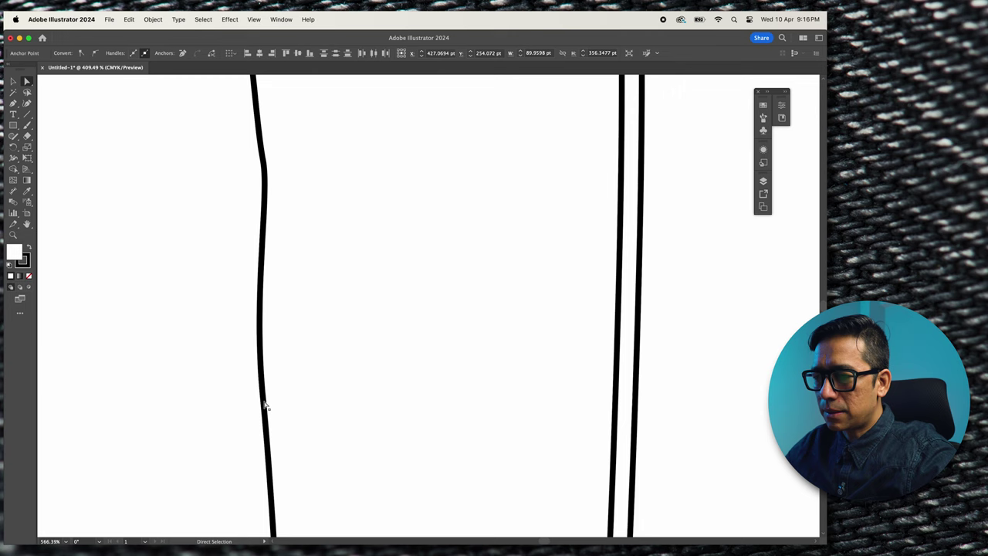
{"action": "scroll", "coordinate": [267, 404], "scroll_direction": "down", "scroll_amount": 5}
{"action": "scroll", "coordinate": [316, 426], "scroll_direction": "up", "scroll_amount": 5}
{"action": "scroll", "coordinate": [262, 435], "scroll_direction": "up", "scroll_amount": 3}
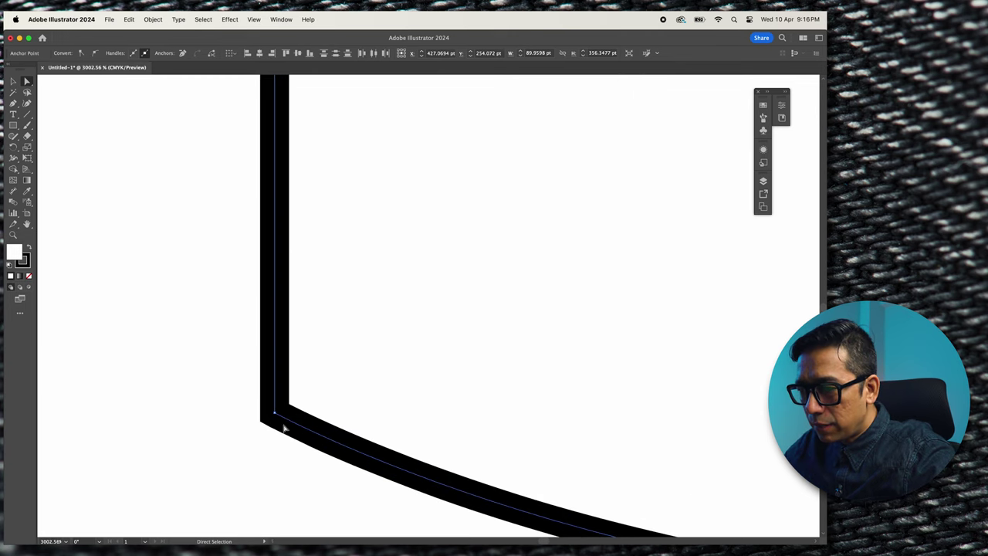
{"action": "scroll", "coordinate": [274, 417], "scroll_direction": "up", "scroll_amount": 5}
{"action": "scroll", "coordinate": [275, 416], "scroll_direction": "left", "scroll_amount": 3}
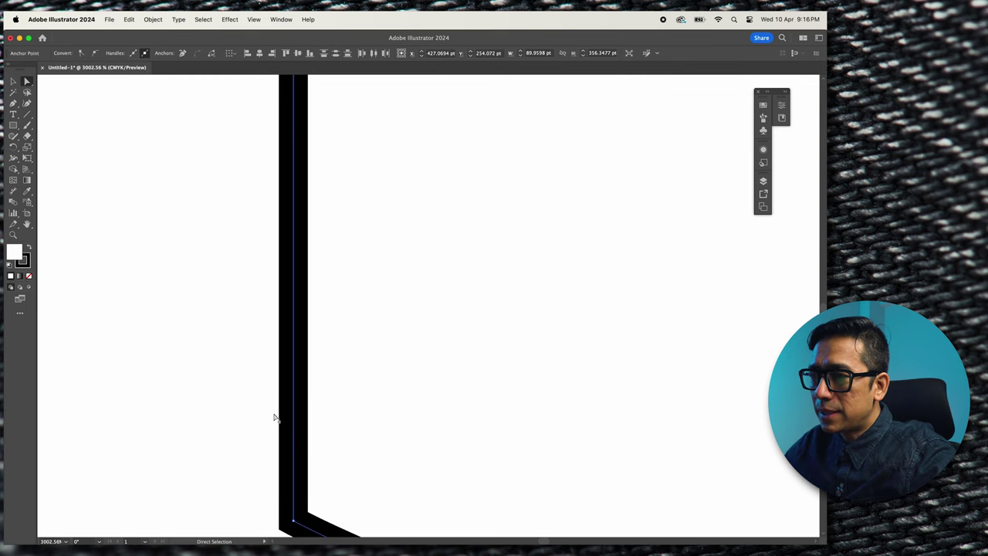
{"action": "scroll", "coordinate": [287, 375], "scroll_direction": "down", "scroll_amount": 10}
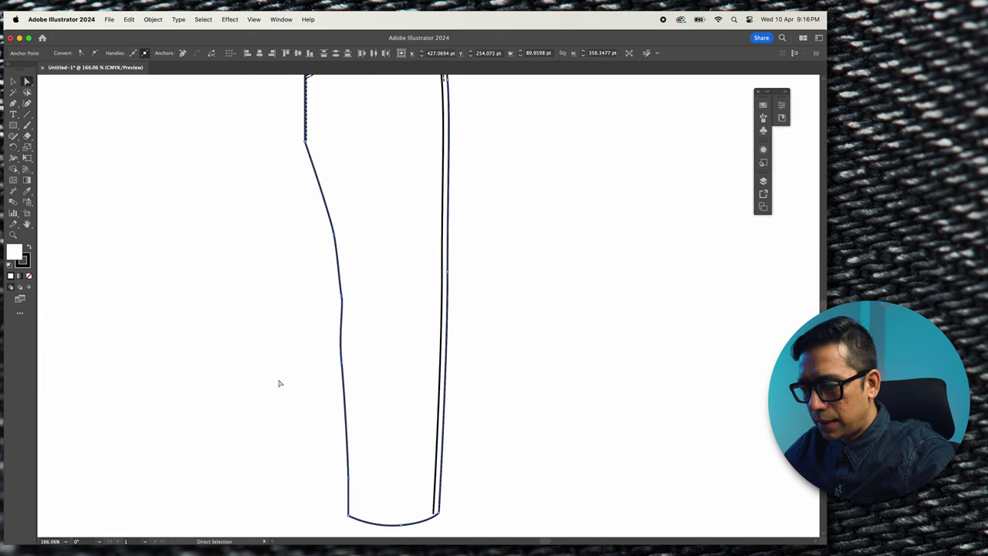
{"action": "key", "text": "super+c"}
{"action": "key", "text": "super+f"}
{"action": "key", "text": "super+f"}
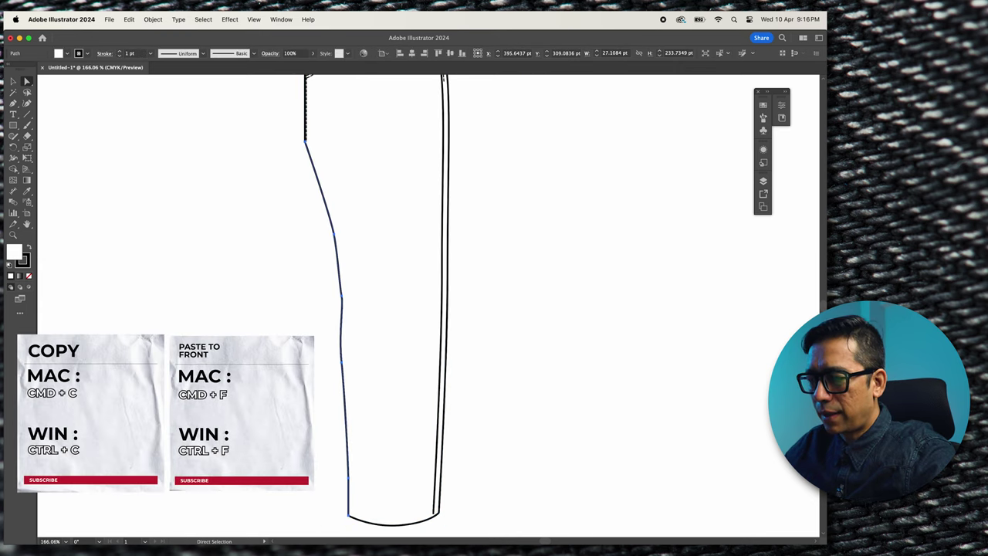
Shift the inseam copy 3 pt toward the inside of the leg and deselect it.
{"action": "key", "text": "Right"}
{"action": "key", "text": "Right"}
{"action": "key", "text": "Right"}
{"action": "key", "text": "Right"}
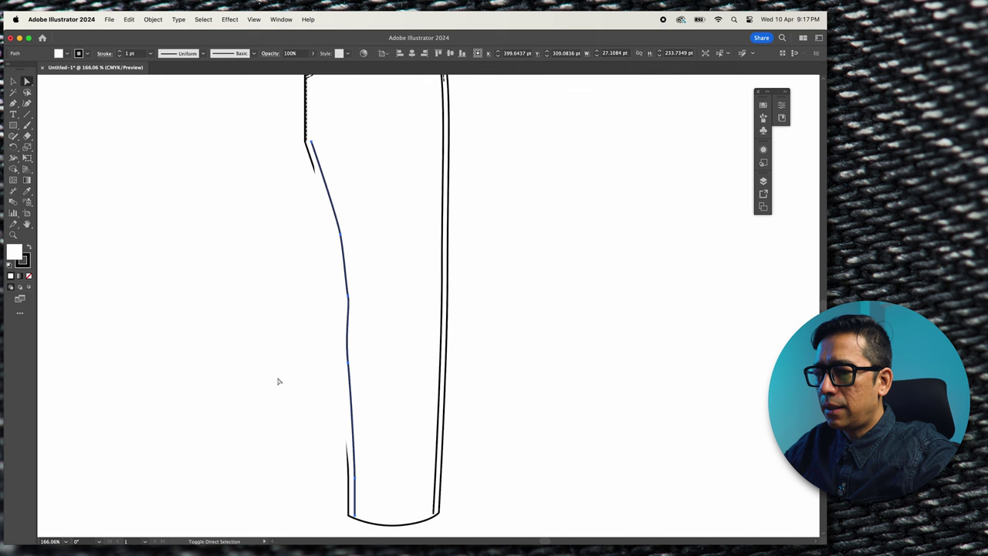
{"action": "left_click", "coordinate": [279, 381]}
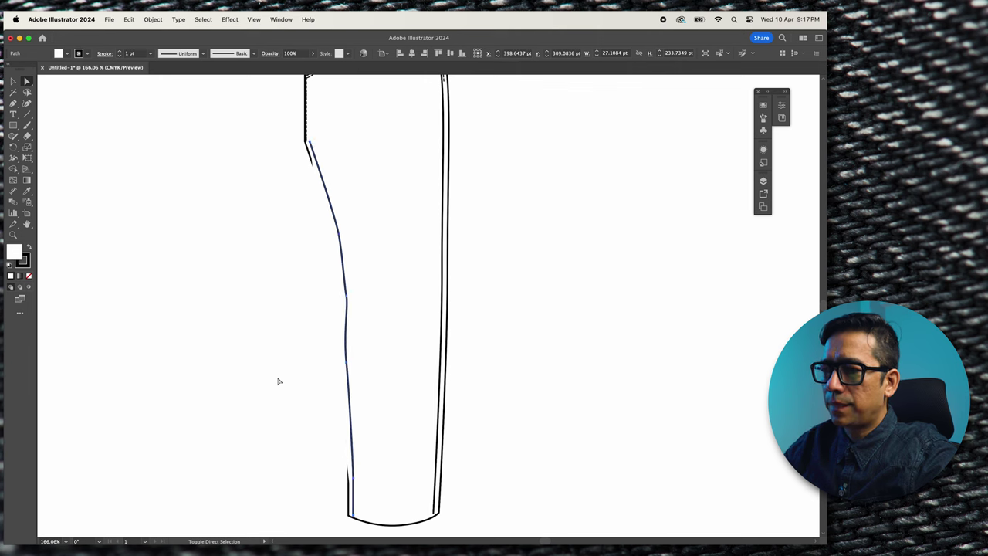
Move the inseam copy's top anchor up to the lower end of the crotch topstitching and remove the line's fill.
{"action": "scroll", "coordinate": [312, 140], "scroll_direction": "up", "scroll_amount": 8}
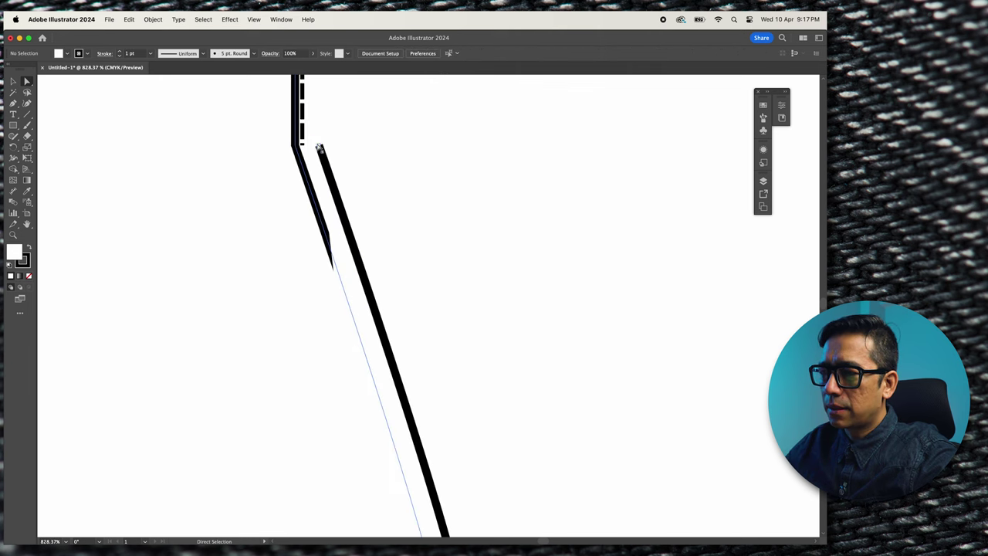
{"action": "left_click_drag", "start_coordinate": [314, 139], "coordinate": [299, 117]}
{"action": "scroll", "coordinate": [258, 278], "scroll_direction": "down", "scroll_amount": 5}
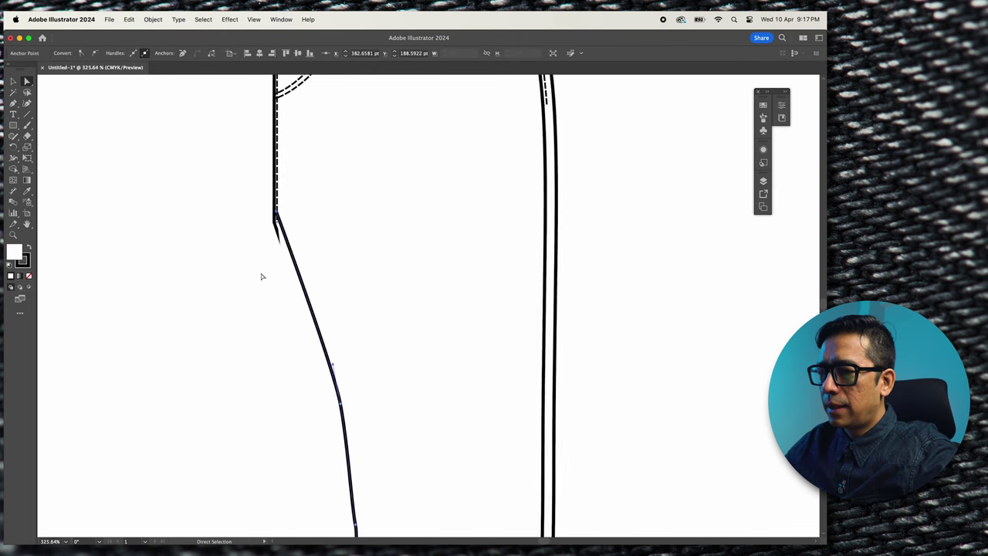
{"action": "left_click", "coordinate": [28, 276]}
{"action": "left_click", "coordinate": [190, 312]}
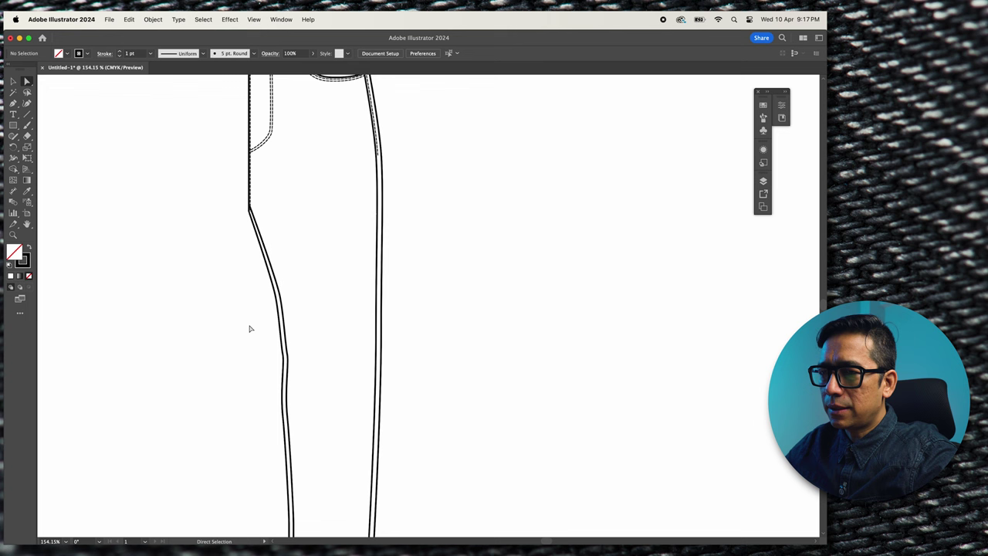
Copy the inner inseam line, paste it in front and shift the copy about 1.5 pt toward the inside of the leg.
{"action": "left_click", "coordinate": [13, 81]}
{"action": "left_click", "coordinate": [286, 353]}
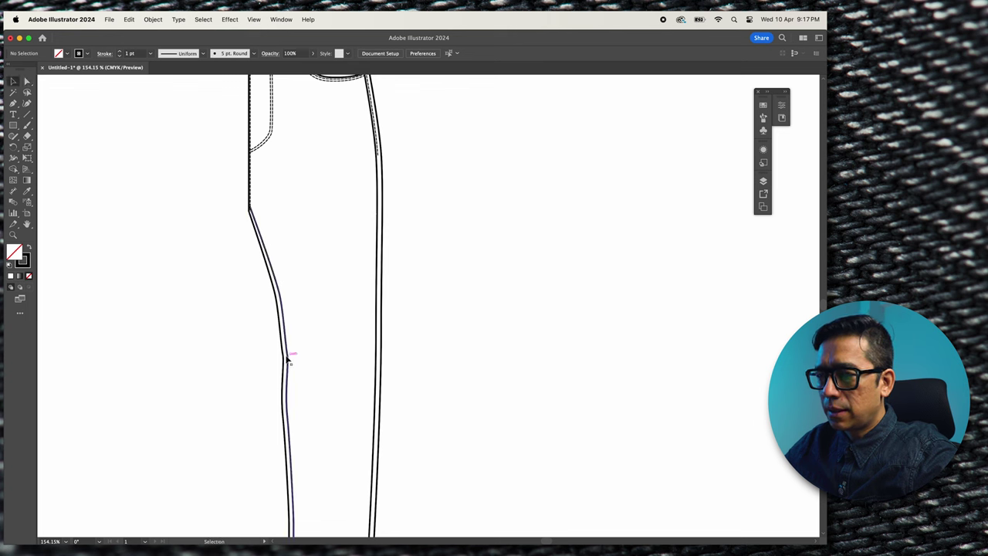
{"action": "key", "text": "super+c"}
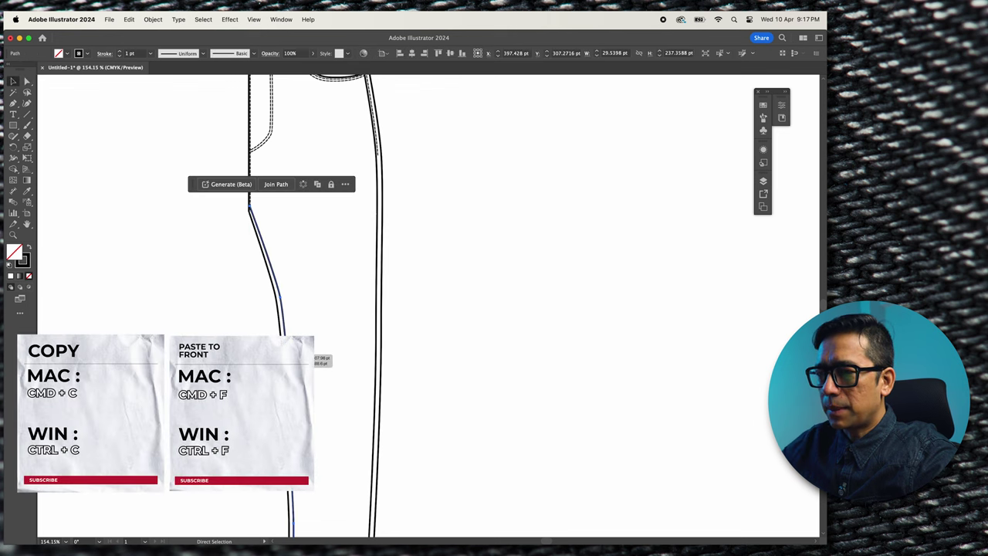
{"action": "key", "text": "super+f"}
{"action": "key", "text": "Right"}
{"action": "key", "text": "Right"}
{"action": "key", "text": "Right"}
{"action": "key", "text": "Right"}
{"action": "key", "text": "Right"}
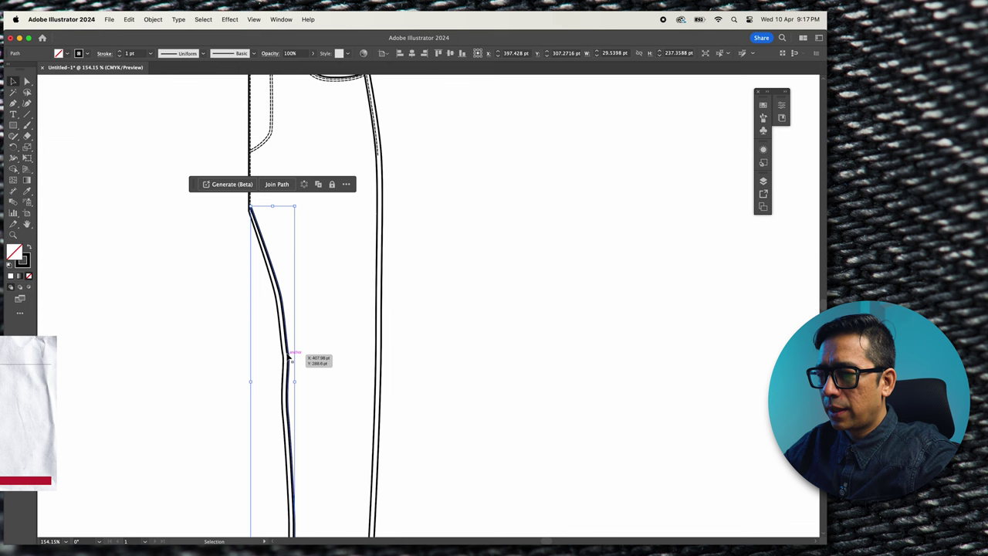
{"action": "key", "text": "Right"}
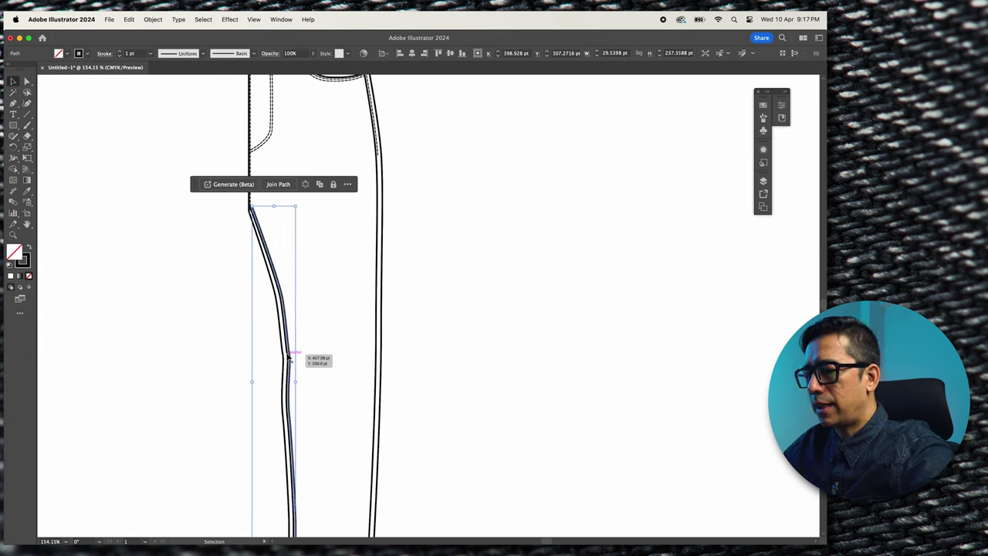
Apply the fly topstitching's dashed style to the inseam copy and move its top anchor up onto the crotch stitch line.
{"action": "key", "text": "i"}
{"action": "left_click", "coordinate": [274, 124]}
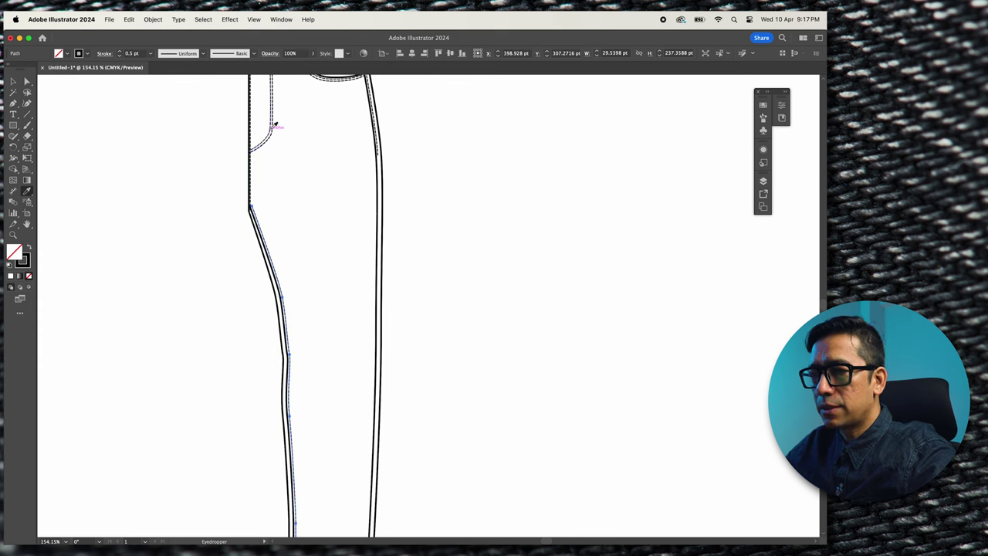
{"action": "left_click", "coordinate": [205, 158]}
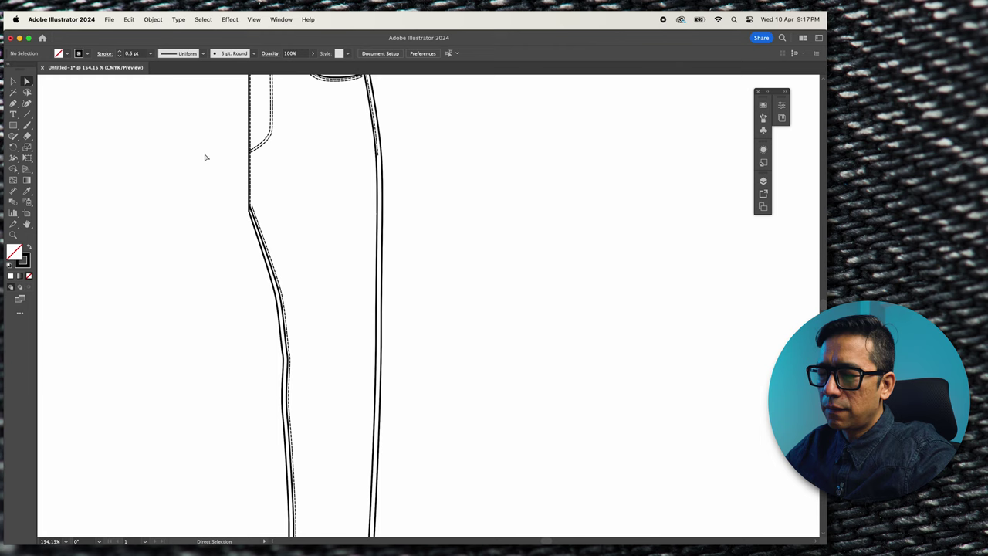
{"action": "scroll", "coordinate": [203, 196], "scroll_direction": "up", "scroll_amount": 5}
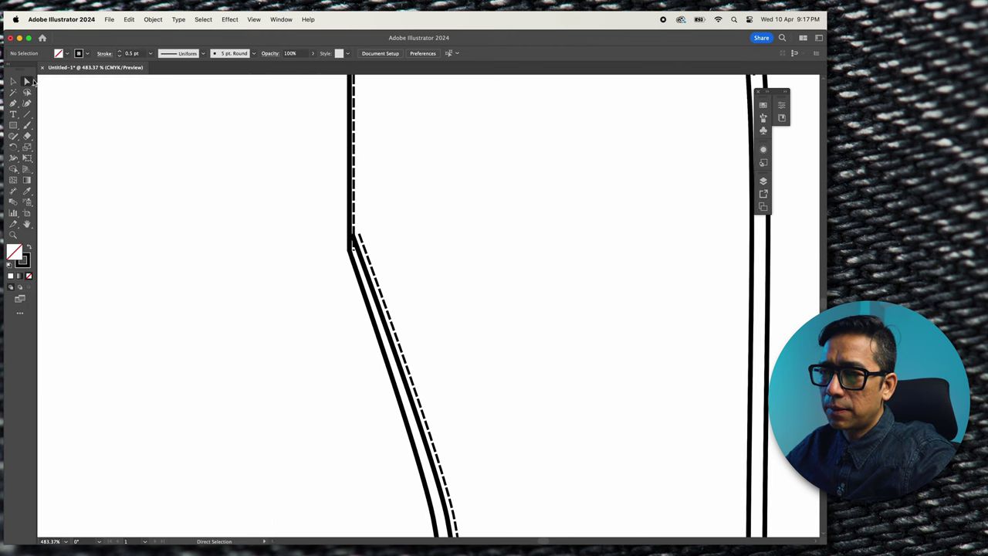
{"action": "left_click_drag", "start_coordinate": [359, 233], "coordinate": [355, 222]}
{"action": "scroll", "coordinate": [304, 223], "scroll_direction": "down", "scroll_amount": 5}
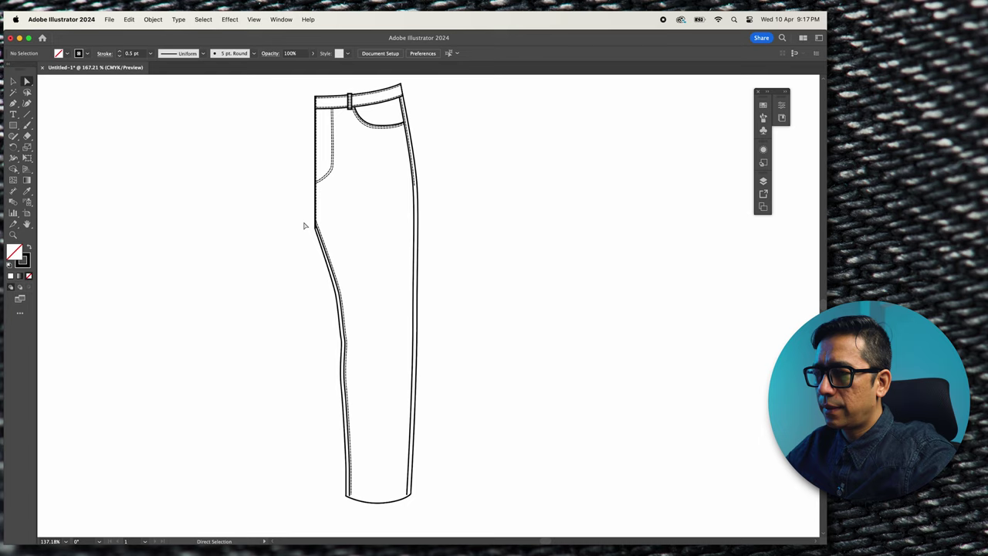
Copy the curved hem segment of the leg outline and paste it in front.
{"action": "scroll", "coordinate": [339, 197], "scroll_direction": "up", "scroll_amount": 2}
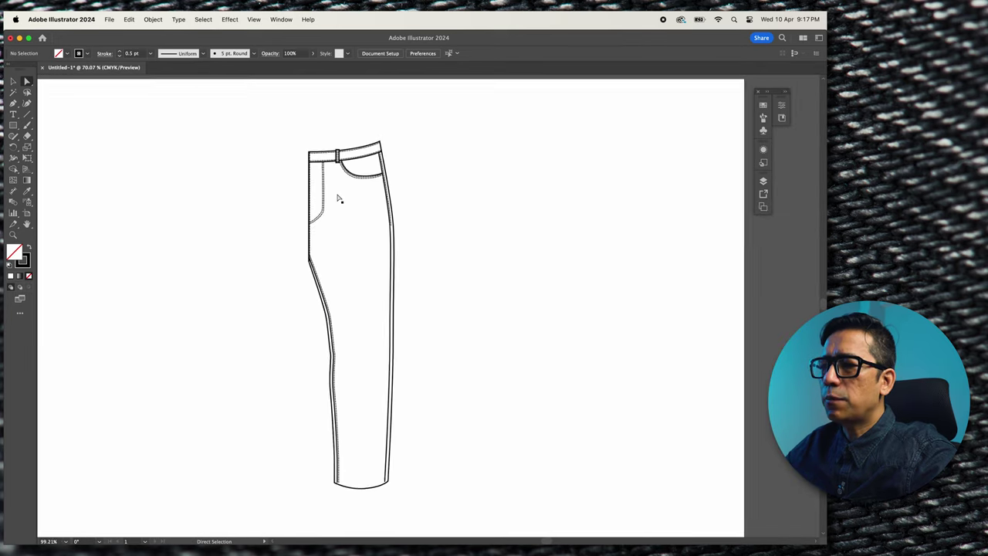
{"action": "scroll", "coordinate": [353, 485], "scroll_direction": "up", "scroll_amount": 3}
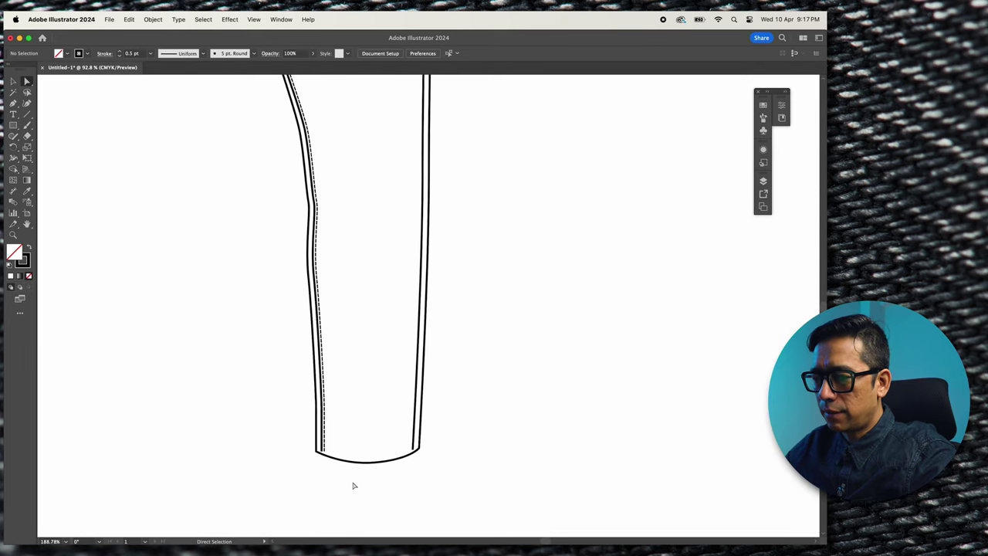
{"action": "left_click_drag", "start_coordinate": [379, 453], "coordinate": [378, 453]}
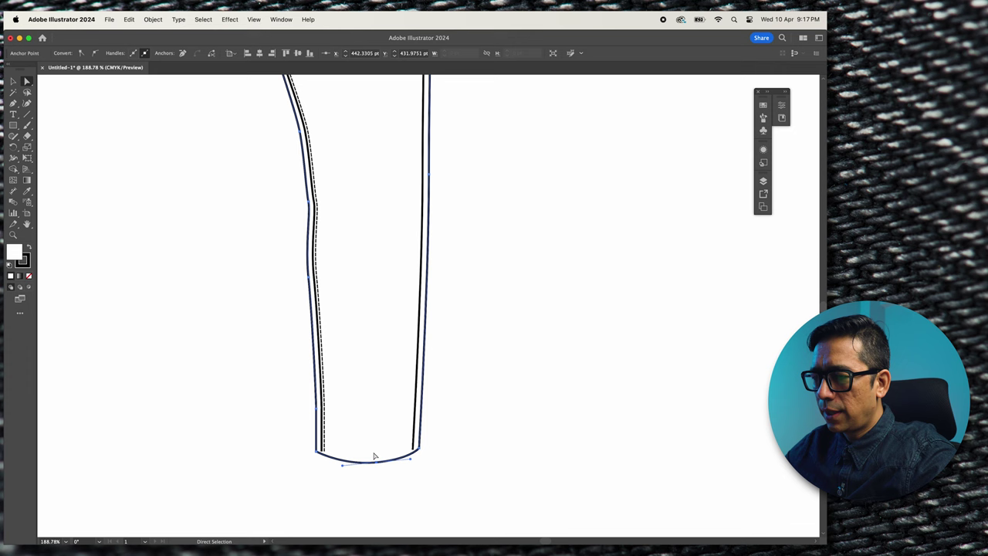
{"action": "key", "text": "super+c"}
{"action": "key", "text": "super+f"}
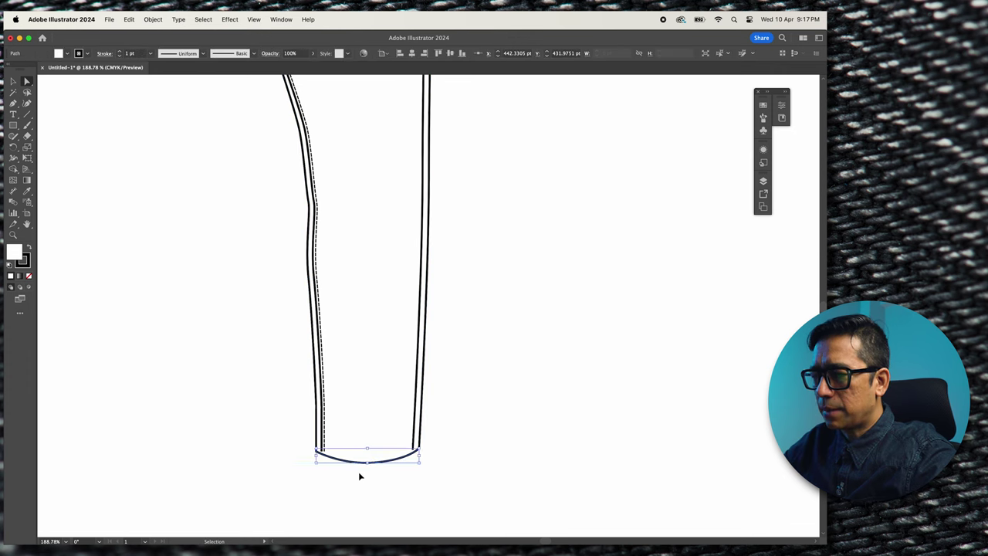
Shift the hem curve copy up inside the leg, settling it about 4 pt above the hem edge.
{"action": "key", "text": "shift+Up"}
{"action": "key", "text": "Up"}
{"action": "key", "text": "Up"}
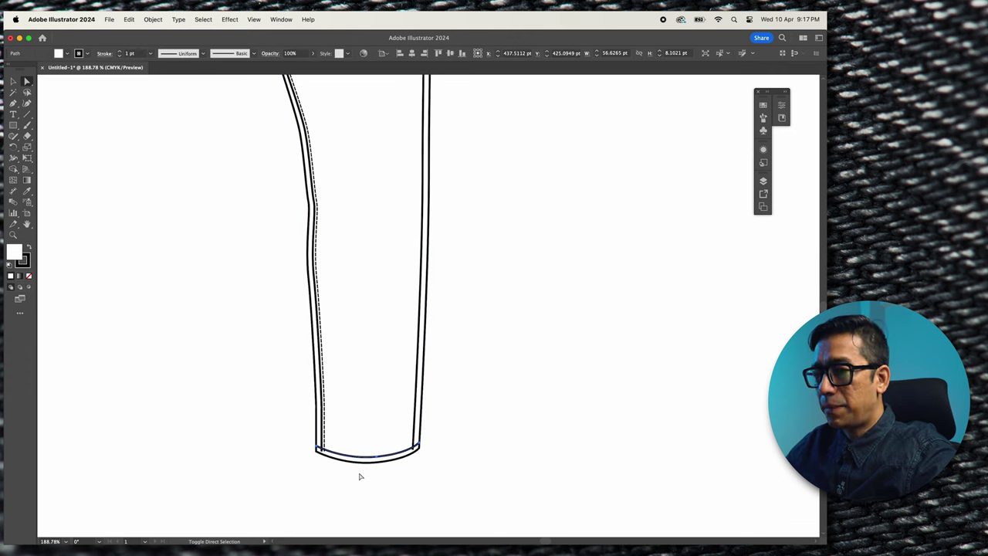
{"action": "key", "text": "Up"}
{"action": "key", "text": "Up"}
{"action": "key", "text": "Up"}
{"action": "key", "text": "Up"}
{"action": "key", "text": "Up"}
{"action": "key", "text": "Up"}
{"action": "key", "text": "Up"}
{"action": "key", "text": "Up"}
{"action": "key", "text": "Up"}
{"action": "key", "text": "Up"}
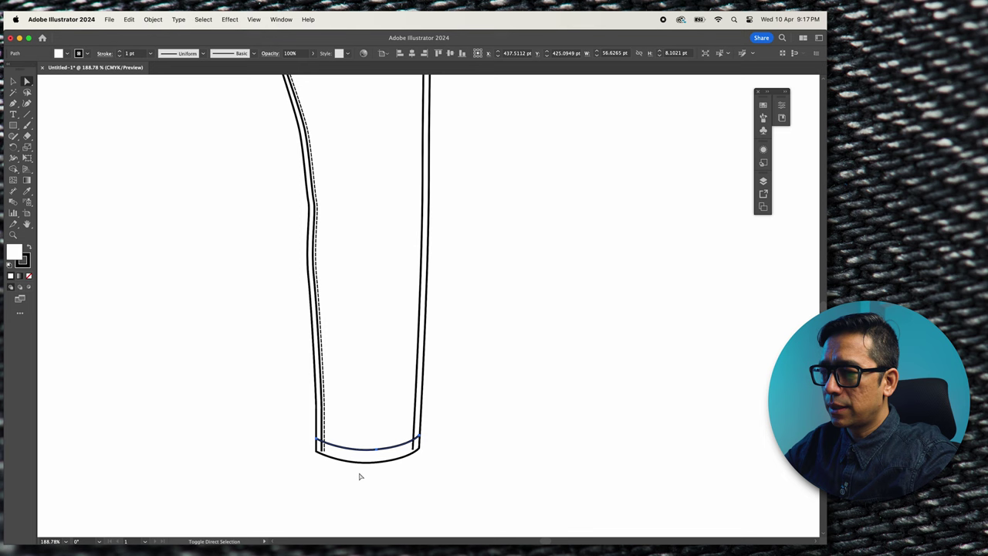
{"action": "scroll", "coordinate": [360, 476], "scroll_direction": "up", "scroll_amount": 5}
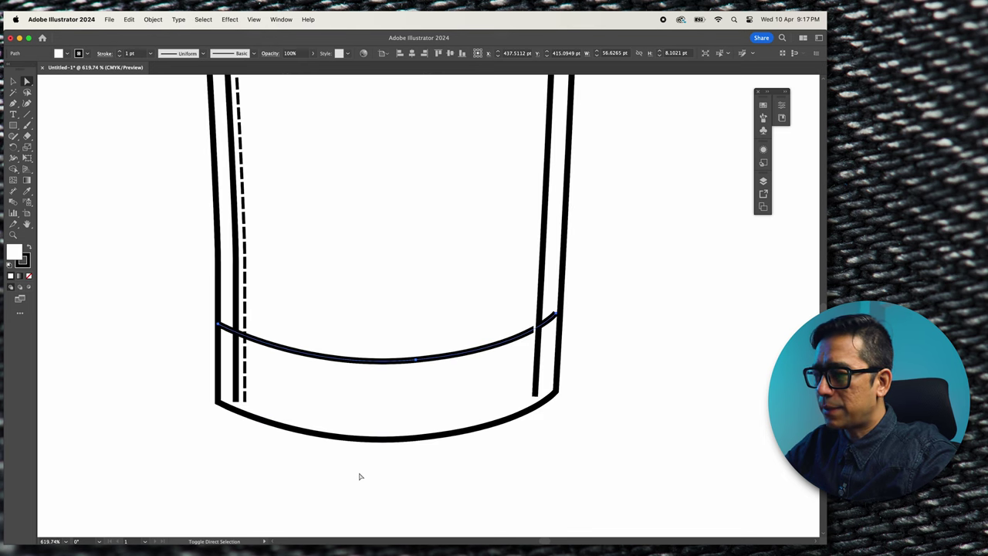
{"action": "key", "text": "Up"}
{"action": "key", "text": "Up"}
{"action": "key", "text": "Up"}
{"action": "key", "text": "Up"}
{"action": "key", "text": "Down"}
{"action": "key", "text": "Down"}
{"action": "key", "text": "Down"}
{"action": "key", "text": "Down"}
{"action": "key", "text": "Down"}
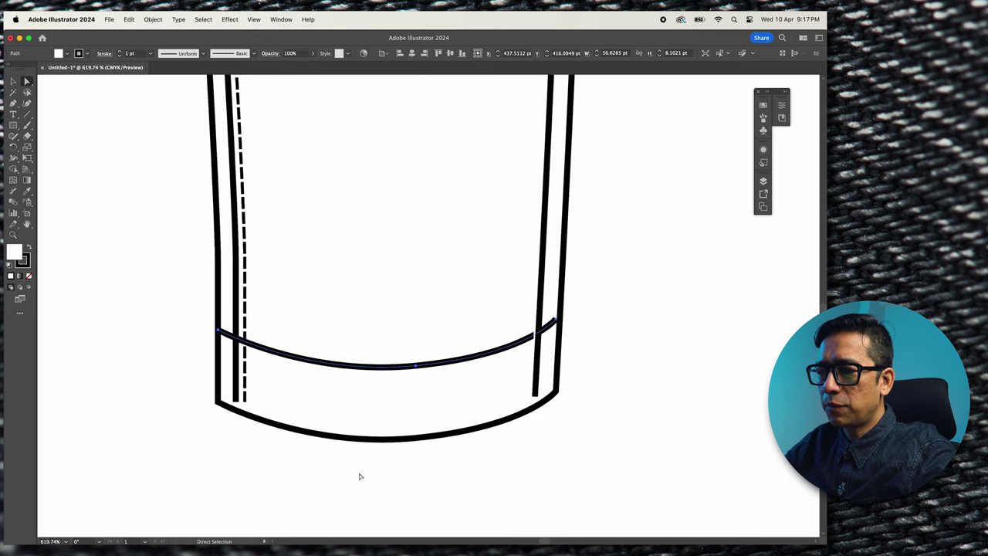
{"action": "key", "text": "super+shift+Up"}
{"action": "key", "text": "super+shift+Up"}
{"action": "key", "text": "super+shift+Up"}
{"action": "key", "text": "super+shift+Up"}
{"action": "key", "text": "super+shift+Up"}
{"action": "key", "text": "super+shift+Up"}
{"action": "key", "text": "super+shift+Up"}
{"action": "key", "text": "super+shift+Up"}
{"action": "key", "text": "super+shift+Up"}
{"action": "key", "text": "super+shift+Up"}
{"action": "key", "text": "super+shift+Up"}
{"action": "key", "text": "super+shift+Up"}
{"action": "key", "text": "super+shift+Up"}
{"action": "key", "text": "super+shift+Up"}
{"action": "key", "text": "super+shift+Up"}
{"action": "key", "text": "super+shift+Up"}
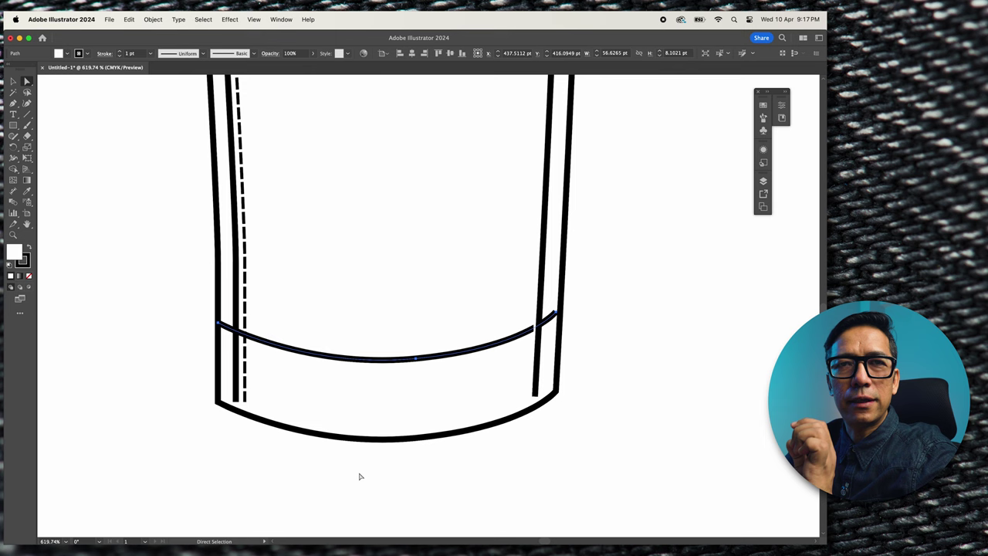
{"action": "key", "text": "Down"}
{"action": "key", "text": "Down"}
{"action": "key", "text": "Down"}
{"action": "key", "text": "Down"}
{"action": "key", "text": "Down"}
{"action": "key", "text": "Down"}
{"action": "key", "text": "Down"}
{"action": "key", "text": "Down"}
{"action": "key", "text": "Down"}
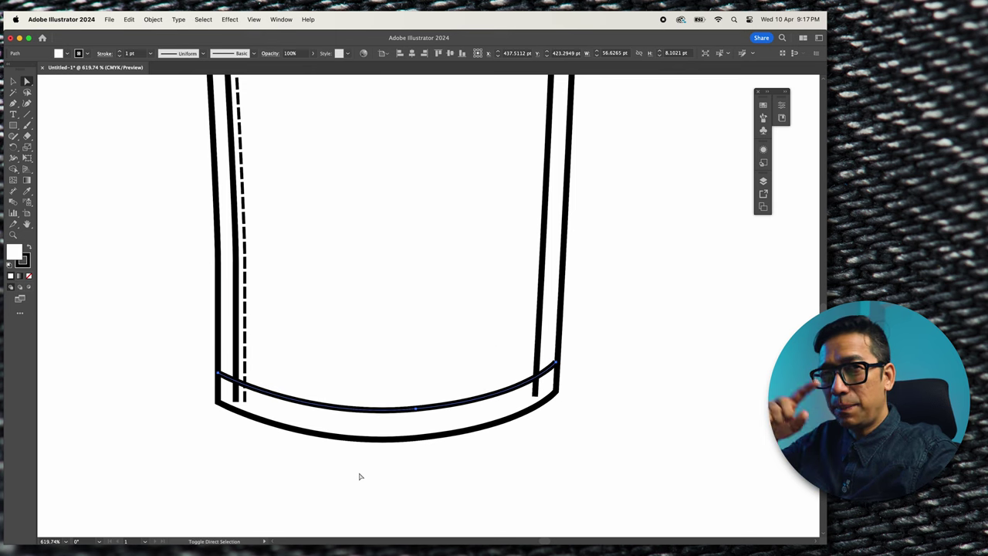
{"action": "key", "text": "Down"}
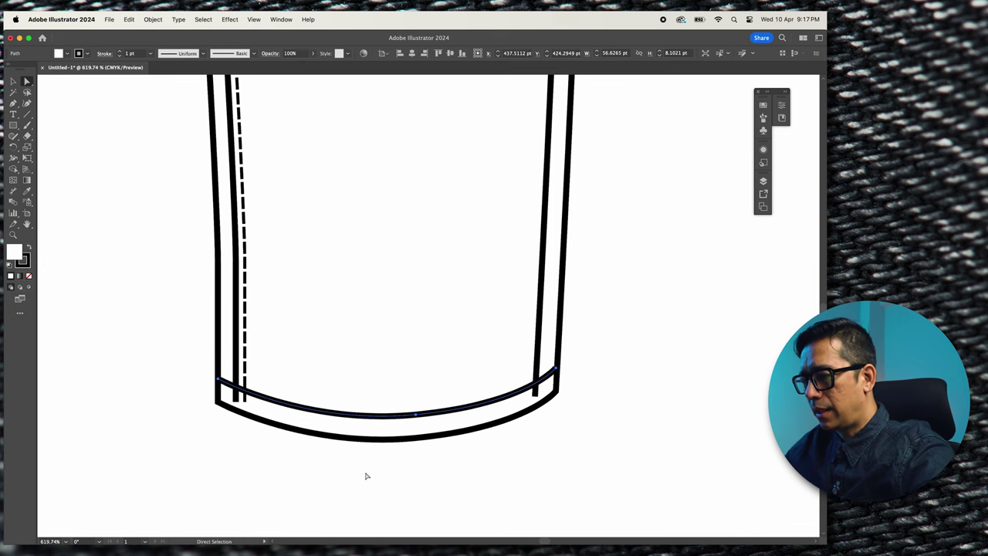
Apply the inseam topstitching's dashed style to the hem curve copy using the Eyedropper.
{"action": "key", "text": "i"}
{"action": "left_click", "coordinate": [246, 333]}
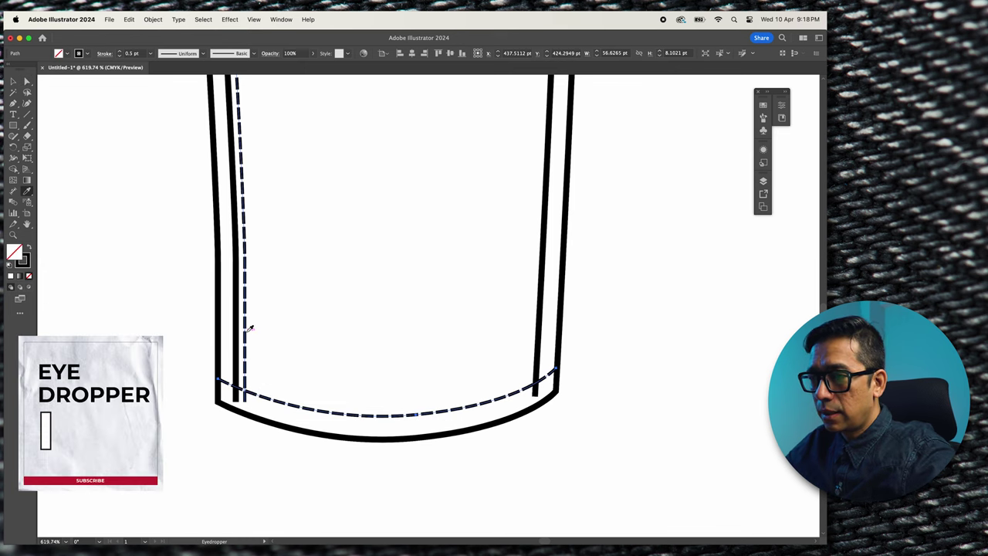
{"action": "scroll", "coordinate": [398, 356], "scroll_direction": "up", "scroll_amount": 3}
{"action": "scroll", "coordinate": [401, 352], "scroll_direction": "down", "scroll_amount": 3}
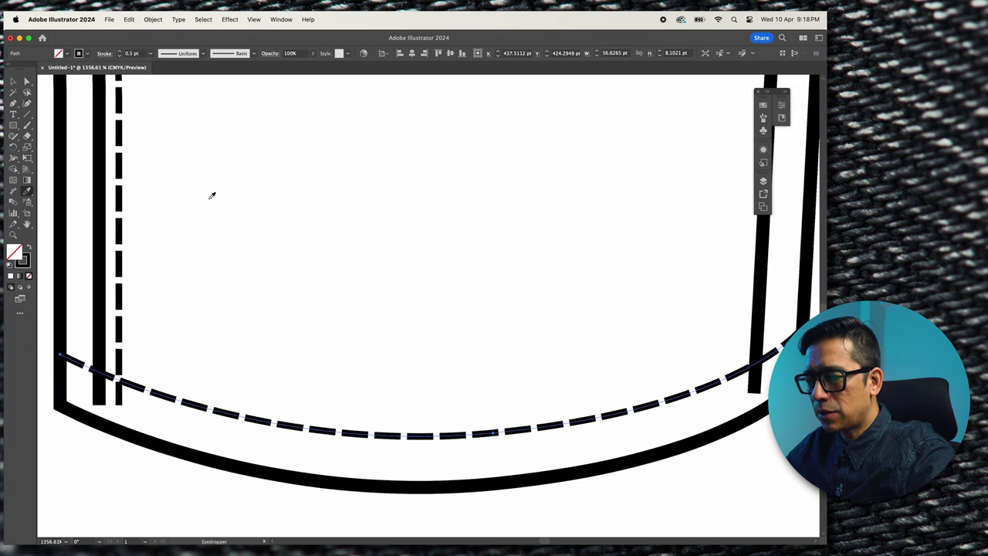
Extend the lower ends of the inner inseam line and its dashed topstitching down to the hem outline.
{"action": "key", "text": "a"}
{"action": "left_click", "coordinate": [99, 405]}
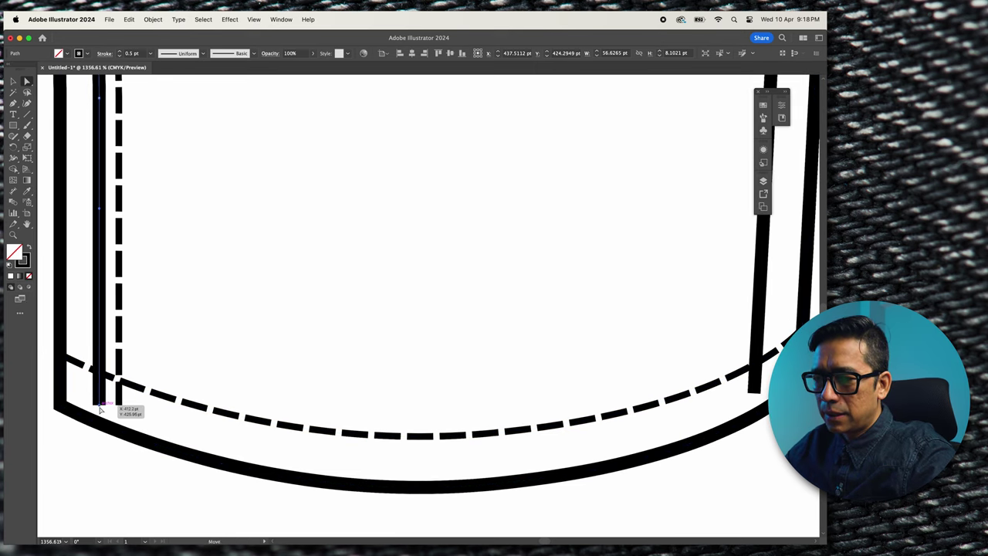
{"action": "left_click_drag", "start_coordinate": [120, 407], "coordinate": [120, 417]}
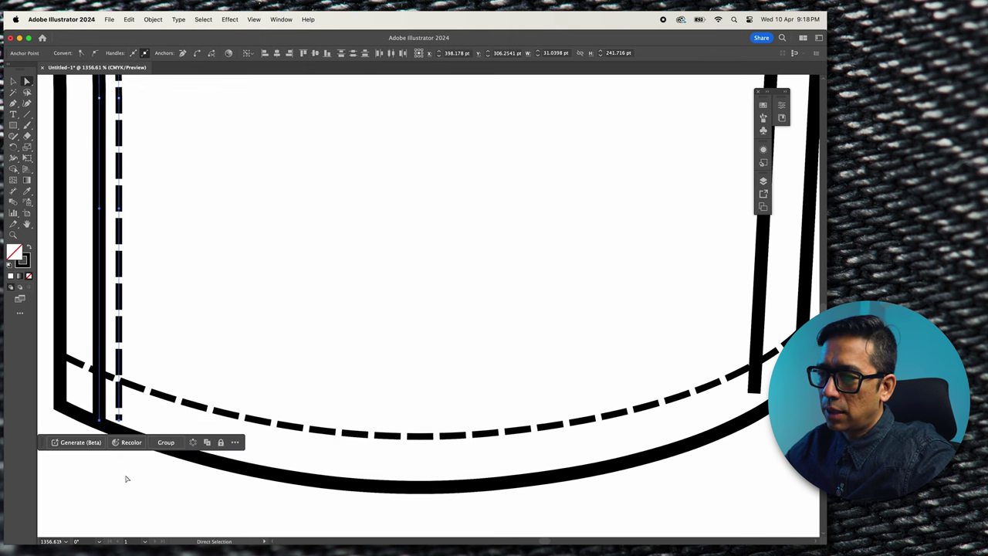
{"action": "left_click", "coordinate": [125, 477]}
{"action": "left_click", "coordinate": [118, 418]}
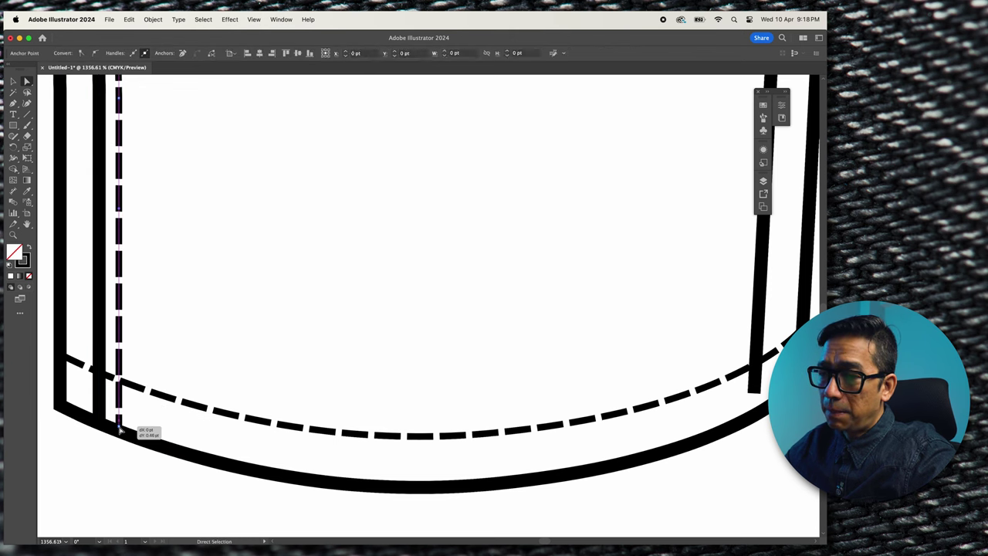
Extend the lower end of the inner side seam line down to the hem outline and deselect it.
{"action": "scroll", "coordinate": [702, 411], "scroll_direction": "right", "scroll_amount": 3}
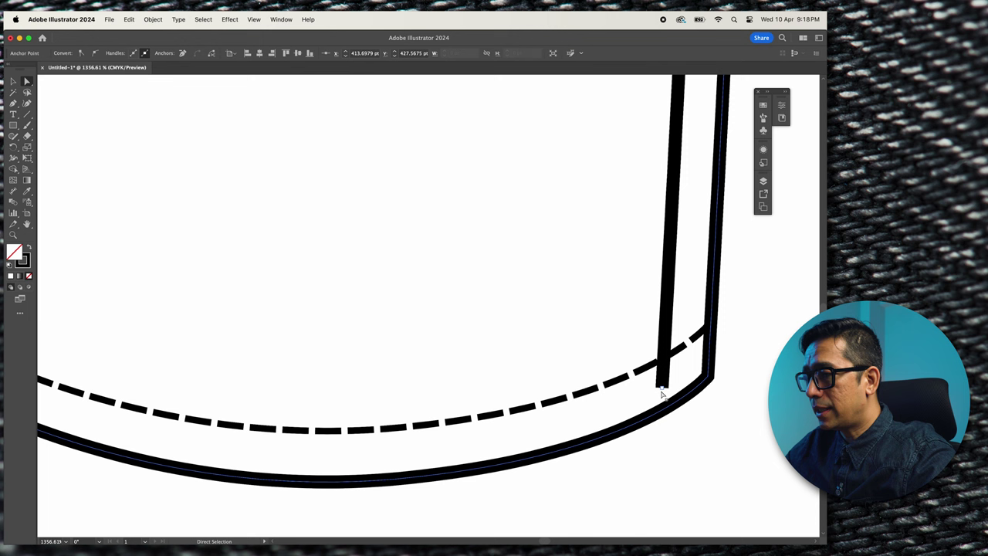
{"action": "left_click_drag", "start_coordinate": [662, 395], "coordinate": [664, 407]}
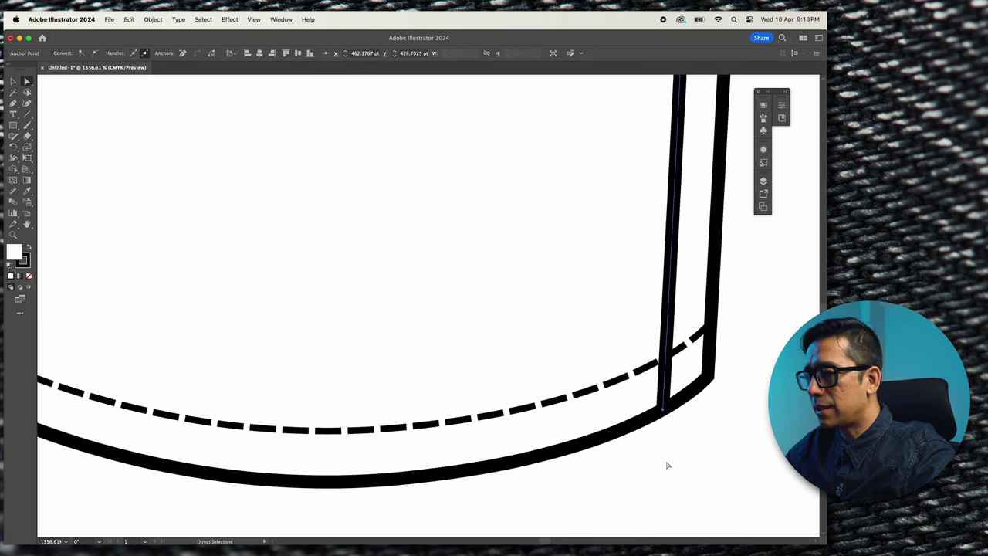
{"action": "left_click", "coordinate": [667, 466]}
Inspect the seams and topstitching along the leg from the hem up to the waistband.
{"action": "scroll", "coordinate": [508, 458], "scroll_direction": "down", "scroll_amount": 8}
{"action": "scroll", "coordinate": [498, 436], "scroll_direction": "up", "scroll_amount": 5}
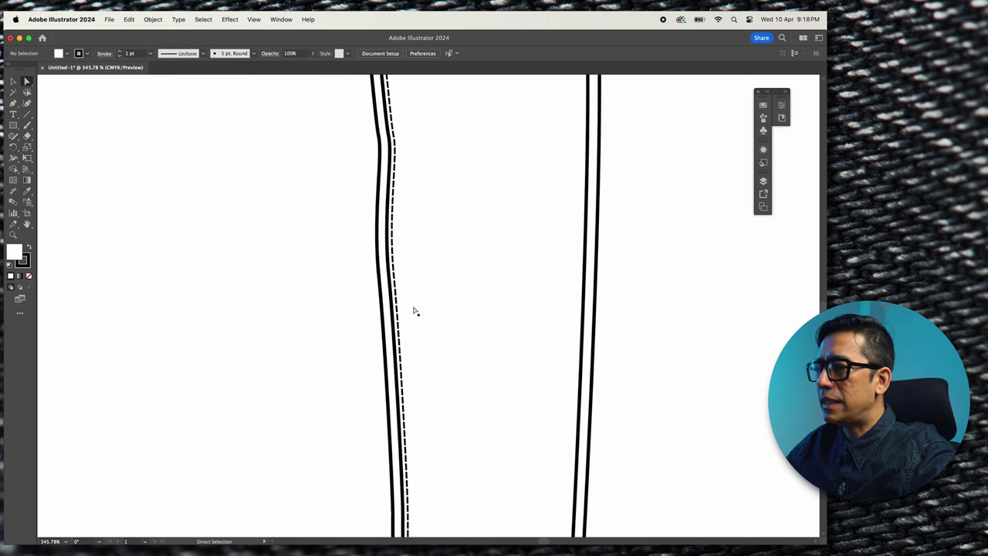
{"action": "scroll", "coordinate": [414, 311], "scroll_direction": "down", "scroll_amount": 3}
{"action": "scroll", "coordinate": [414, 314], "scroll_direction": "up", "scroll_amount": 5}
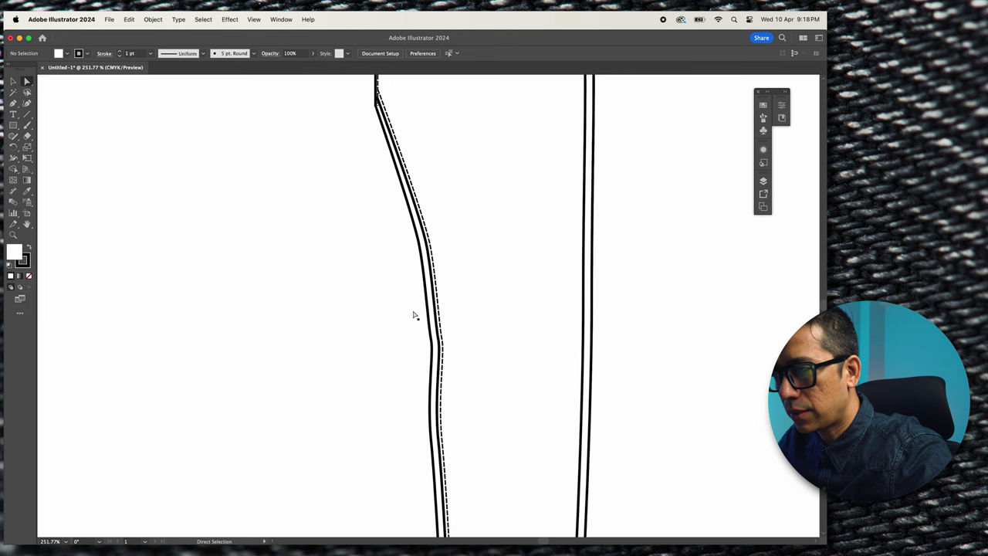
{"action": "scroll", "coordinate": [414, 315], "scroll_direction": "down", "scroll_amount": 2}
{"action": "scroll", "coordinate": [416, 316], "scroll_direction": "down", "scroll_amount": 3}
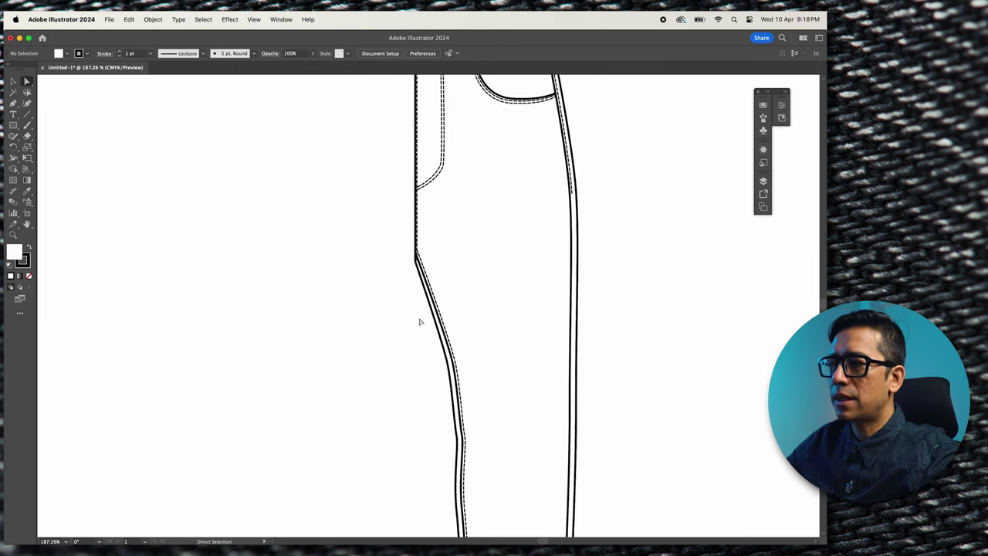
{"action": "scroll", "coordinate": [420, 321], "scroll_direction": "up", "scroll_amount": 3}
{"action": "scroll", "coordinate": [423, 330], "scroll_direction": "down", "scroll_amount": 2}
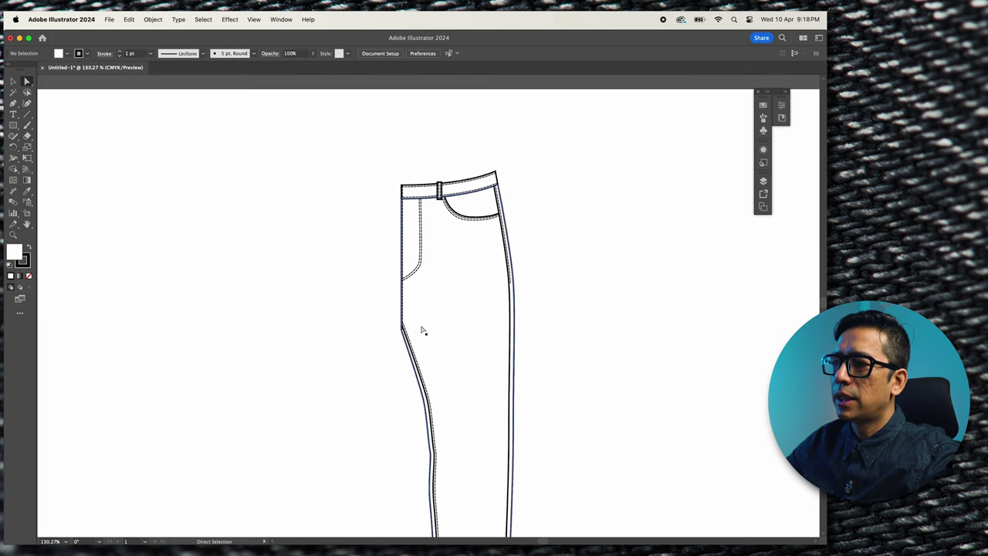
{"action": "right_click", "coordinate": [456, 119]}
{"action": "left_click", "coordinate": [426, 172]}
Duplicate the waistband's lower topstitch line about 1.4 pt above the original to form a double row.
{"action": "scroll", "coordinate": [432, 182], "scroll_direction": "up", "scroll_amount": 5}
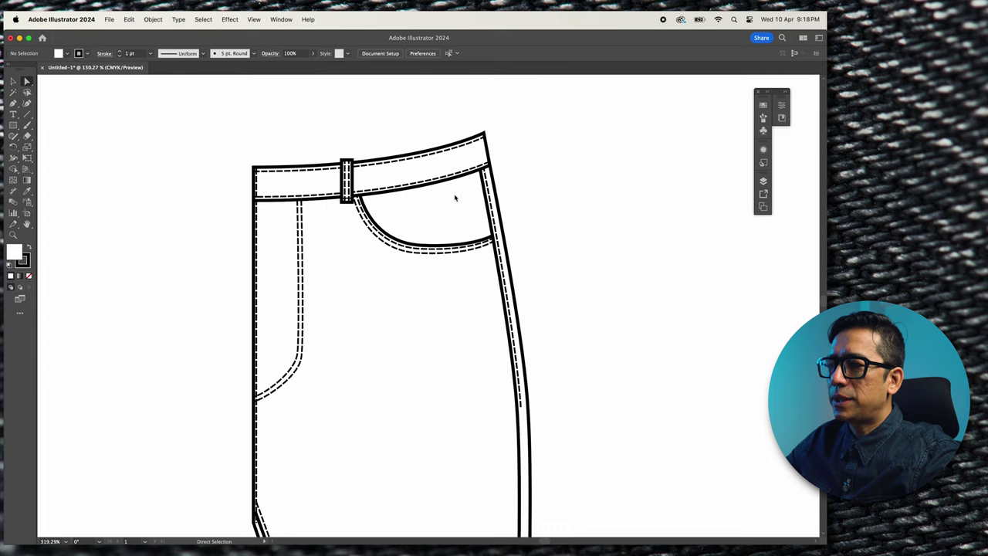
{"action": "left_click", "coordinate": [327, 186]}
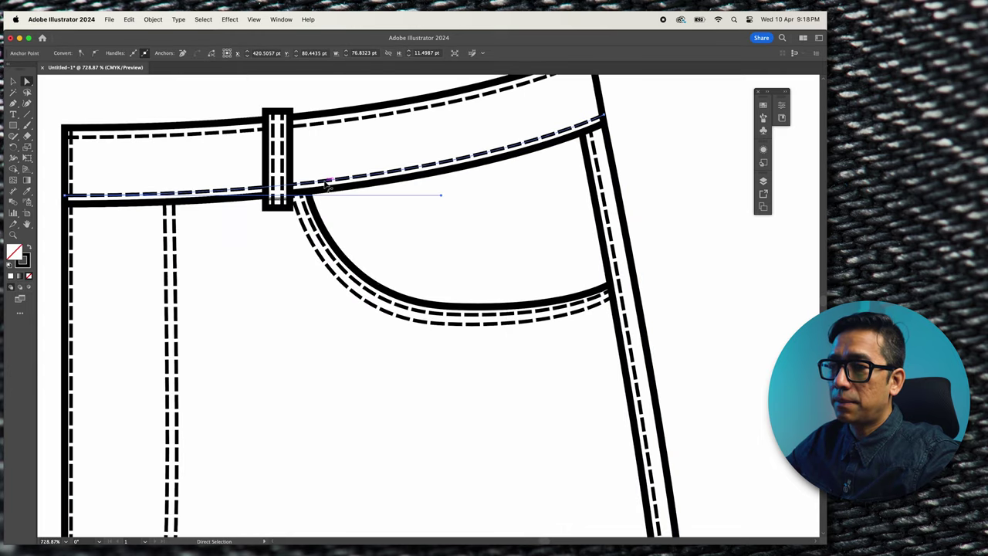
{"action": "key", "text": "v"}
{"action": "left_click_drag", "start_coordinate": [327, 185], "coordinate": [327, 177]}
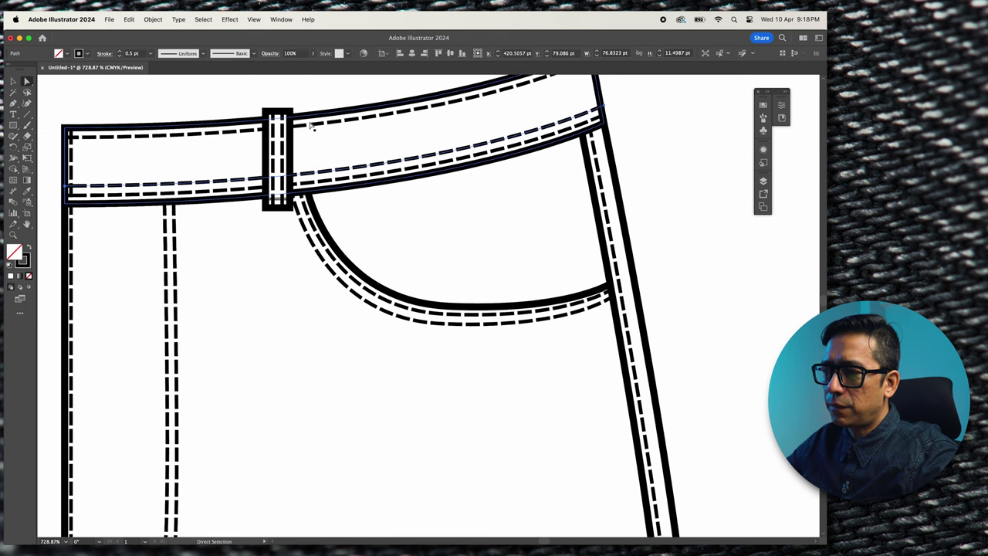
Copy the waistband's upper topstitch line, paste it in front and move the copy down about 1.5 pt.
{"action": "left_click", "coordinate": [312, 126]}
{"action": "key", "text": "super+c"}
{"action": "key", "text": "super+f"}
{"action": "left_click_drag", "start_coordinate": [313, 127], "coordinate": [314, 135]}
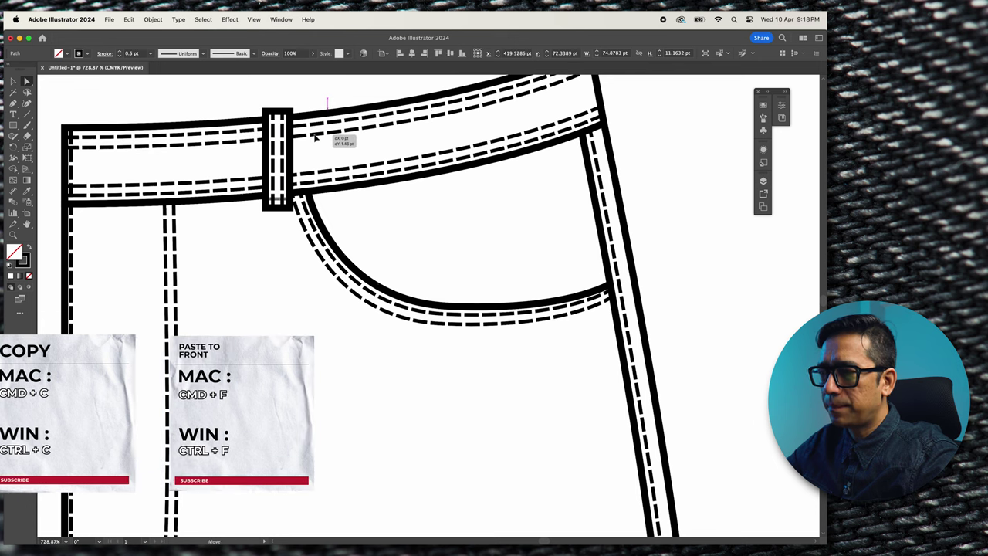
{"action": "left_click", "coordinate": [641, 181]}
{"action": "scroll", "coordinate": [648, 185], "scroll_direction": "down", "scroll_amount": 8}
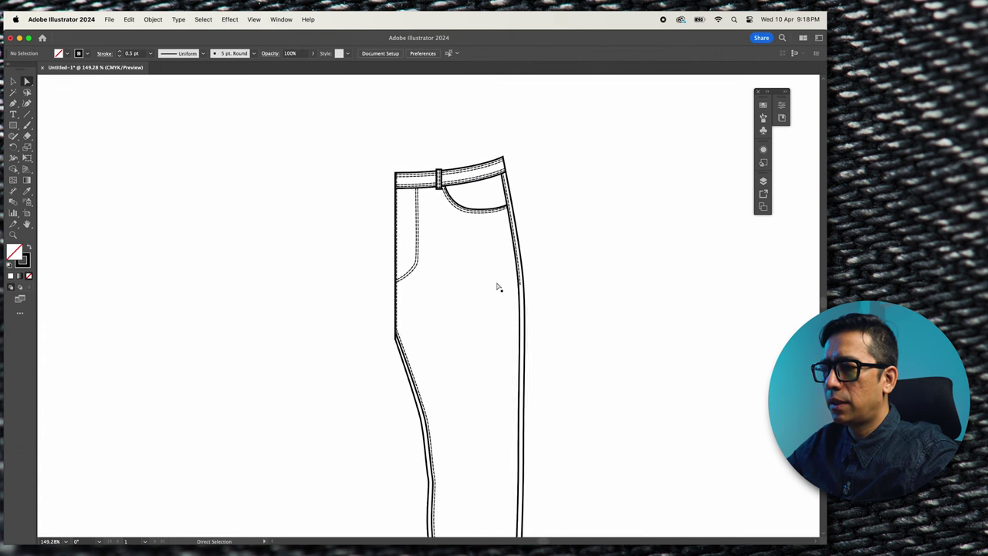
Reflect a copy of the whole leg panel across the vertical axis and move the copy about 118 pt to the left.
{"action": "scroll", "coordinate": [498, 287], "scroll_direction": "down", "scroll_amount": 4}
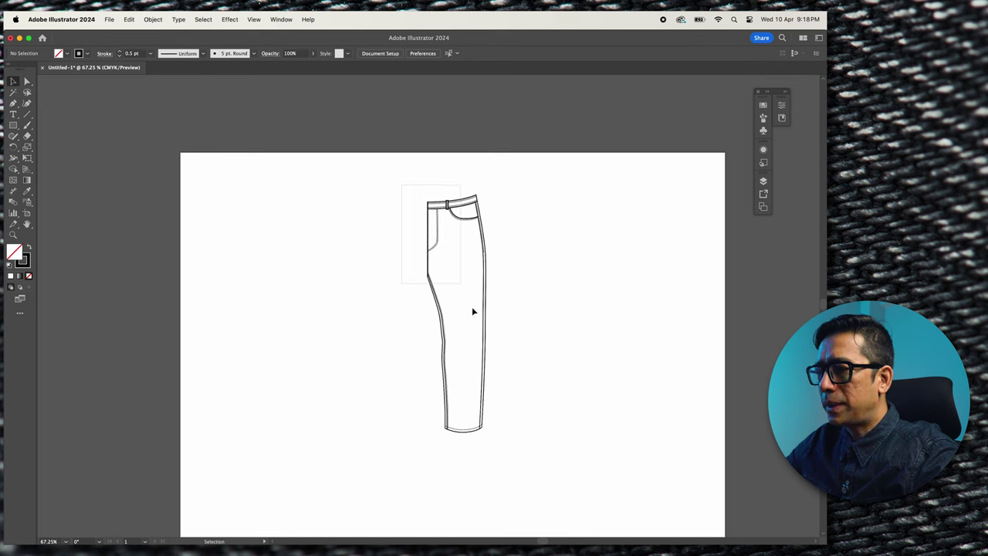
{"action": "left_click_drag", "start_coordinate": [402, 182], "coordinate": [523, 470]}
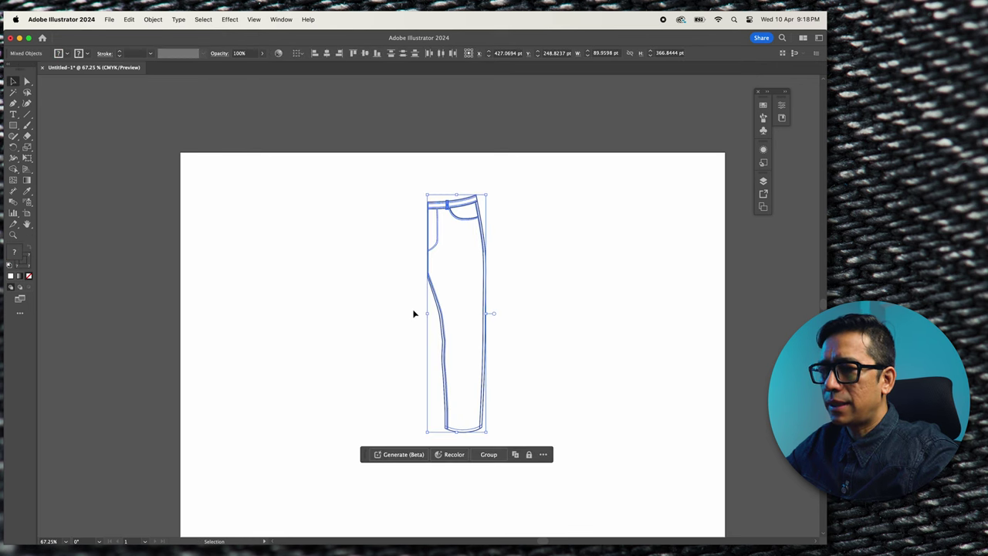
{"action": "left_click", "coordinate": [15, 147]}
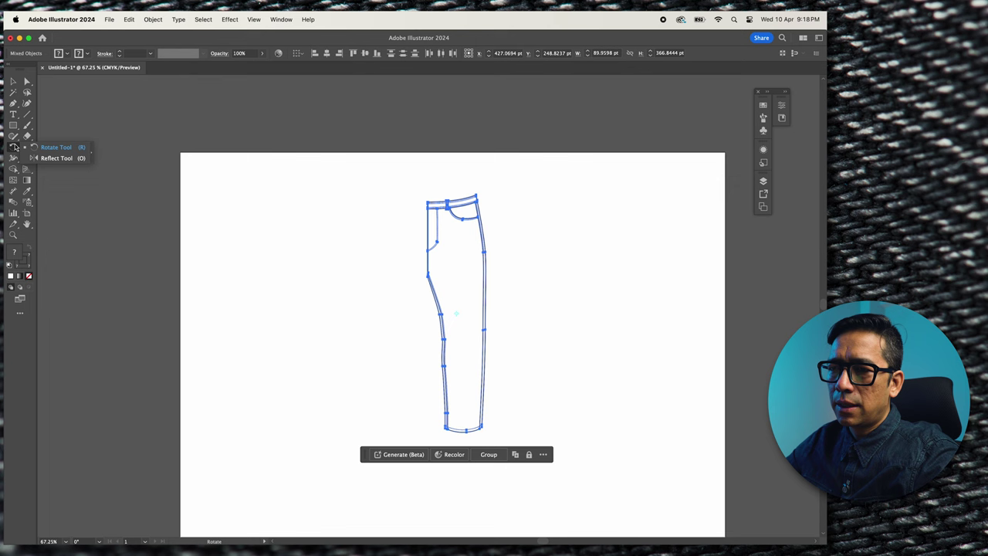
{"action": "left_click", "coordinate": [47, 158]}
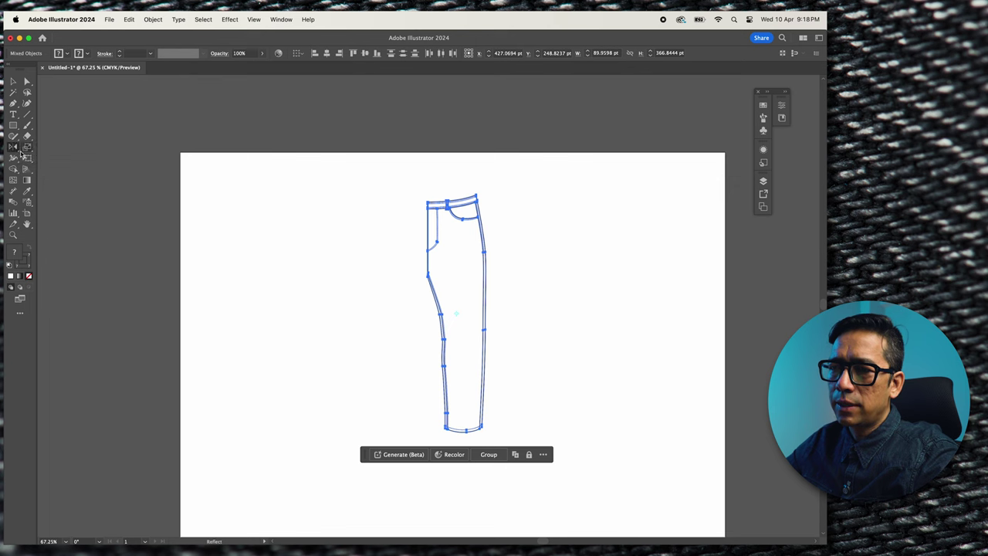
{"action": "left_click", "coordinate": [12, 148]}
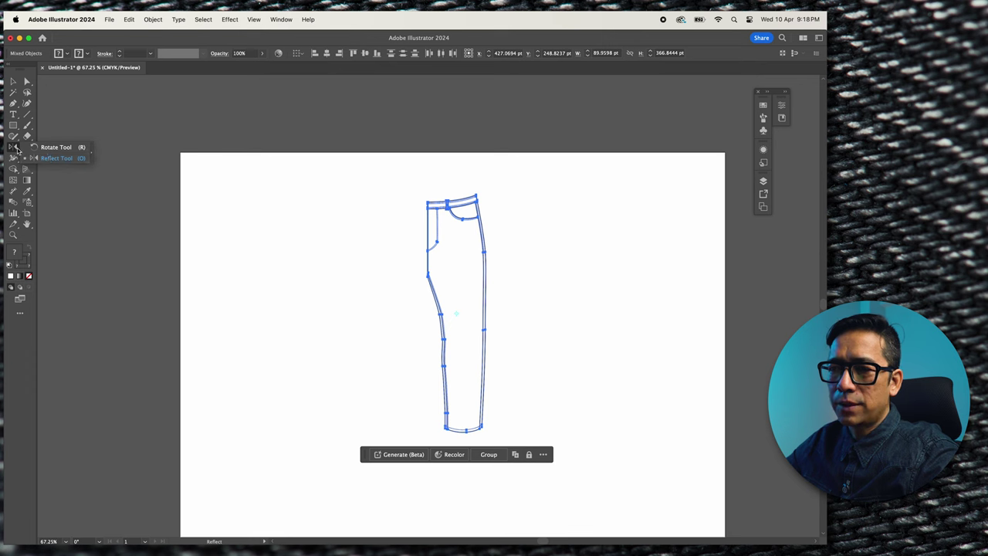
{"action": "left_click", "coordinate": [66, 160]}
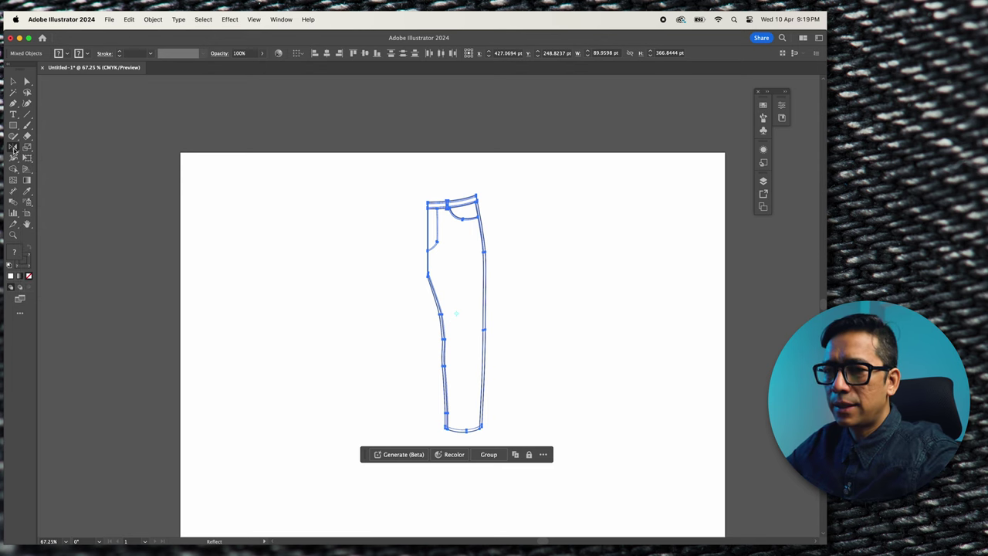
{"action": "double_click", "coordinate": [13, 148]}
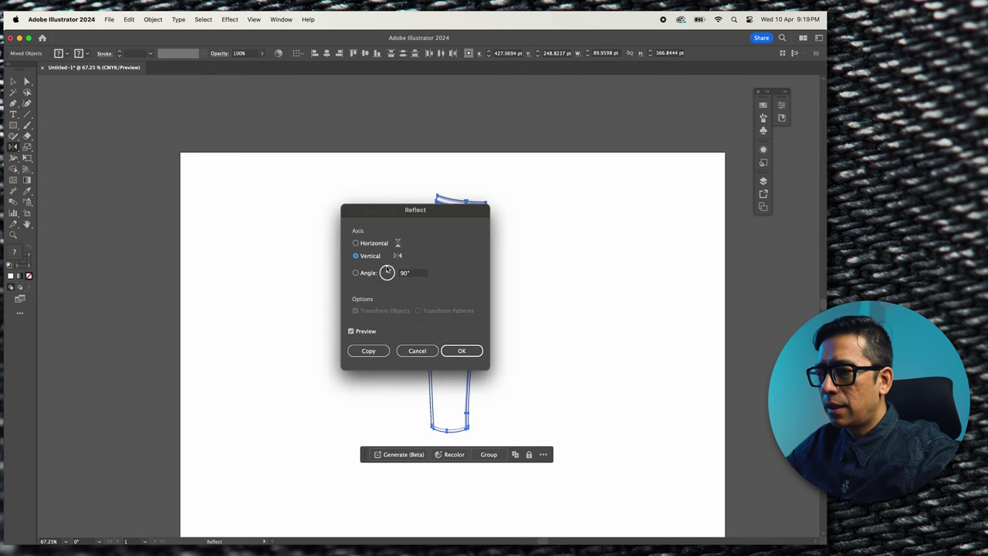
{"action": "left_click", "coordinate": [369, 351]}
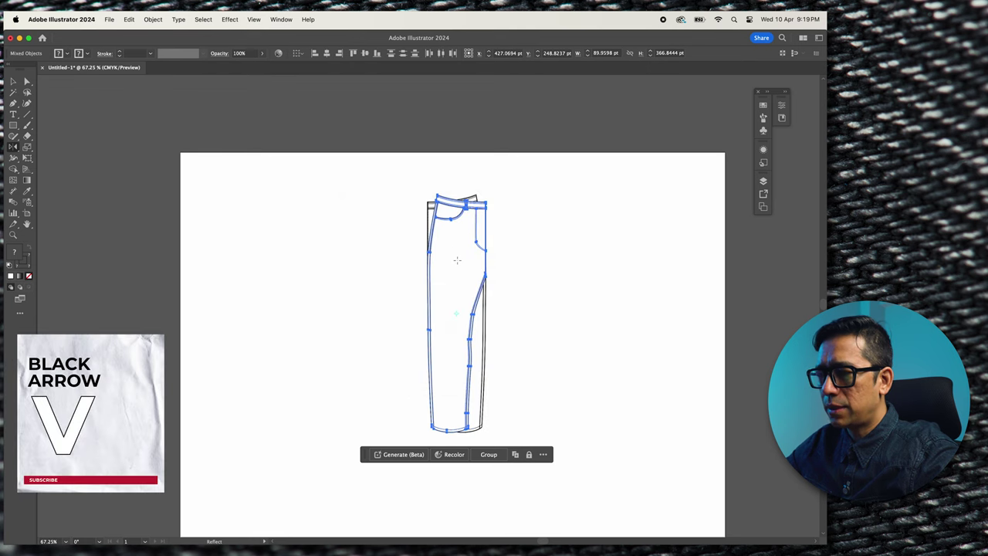
{"action": "key", "text": "v"}
{"action": "left_click_drag", "start_coordinate": [461, 264], "coordinate": [387, 266]}
Delete the double fly topstitching and the centre-front topstitch line from the mirrored leg.
{"action": "scroll", "coordinate": [399, 245], "scroll_direction": "up", "scroll_amount": 5}
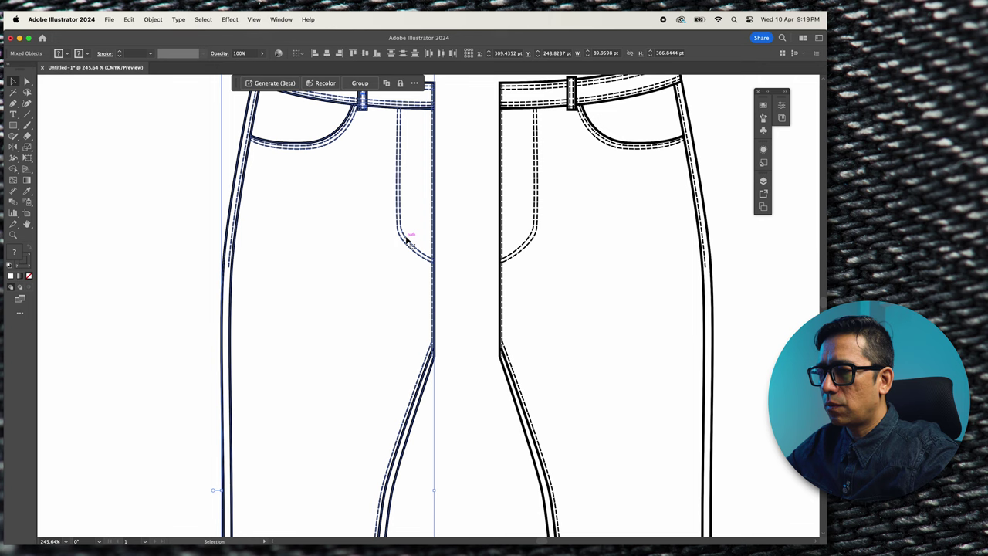
{"action": "left_click", "coordinate": [448, 203]}
{"action": "left_click", "coordinate": [400, 232]}
{"action": "key", "text": "Delete"}
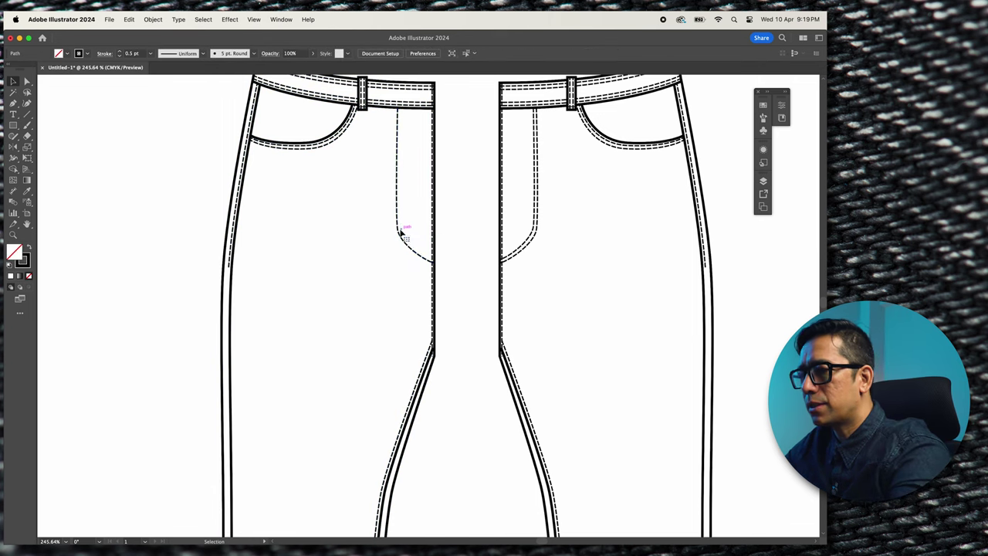
{"action": "left_click", "coordinate": [398, 230]}
{"action": "key", "text": "Delete"}
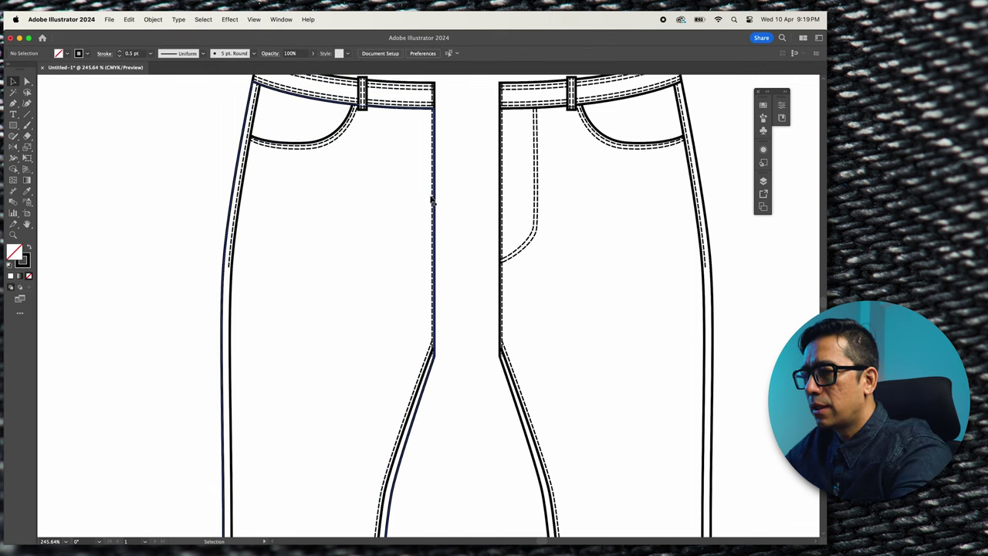
{"action": "left_click", "coordinate": [432, 199]}
{"action": "key", "text": "Delete"}
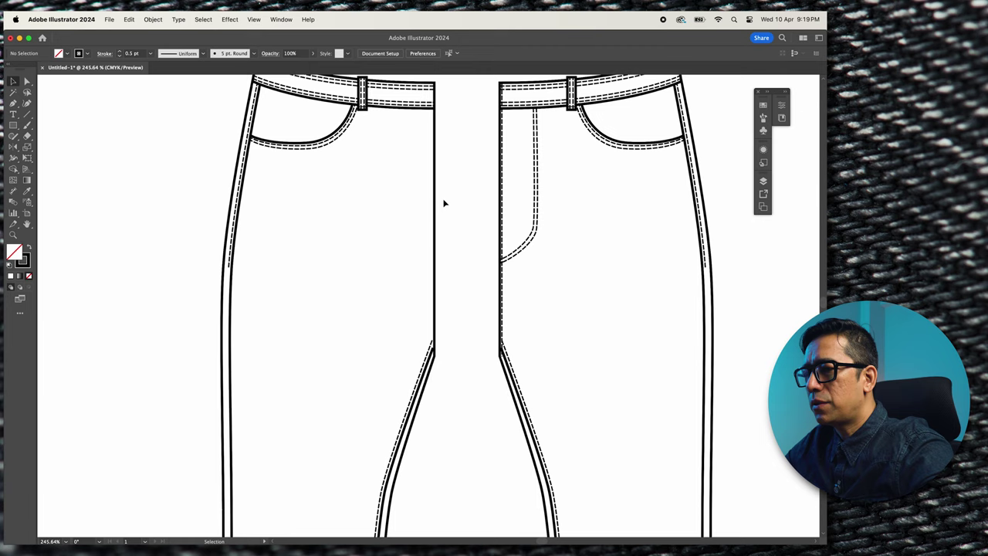
Group all parts of the mirrored leg, and group all parts of the original leg separately.
{"action": "key", "text": "super+0"}
{"action": "key", "text": "a"}
{"action": "left_click_drag", "start_coordinate": [343, 139], "coordinate": [439, 449]}
{"action": "left_click", "coordinate": [421, 447]}
{"action": "key", "text": "v"}
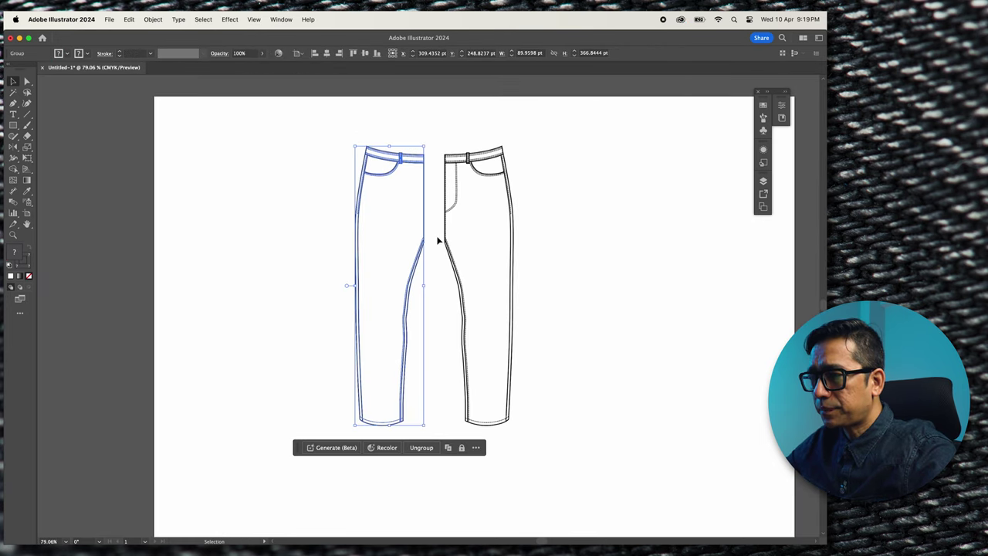
{"action": "key", "text": "a"}
{"action": "left_click_drag", "start_coordinate": [439, 137], "coordinate": [564, 461]}
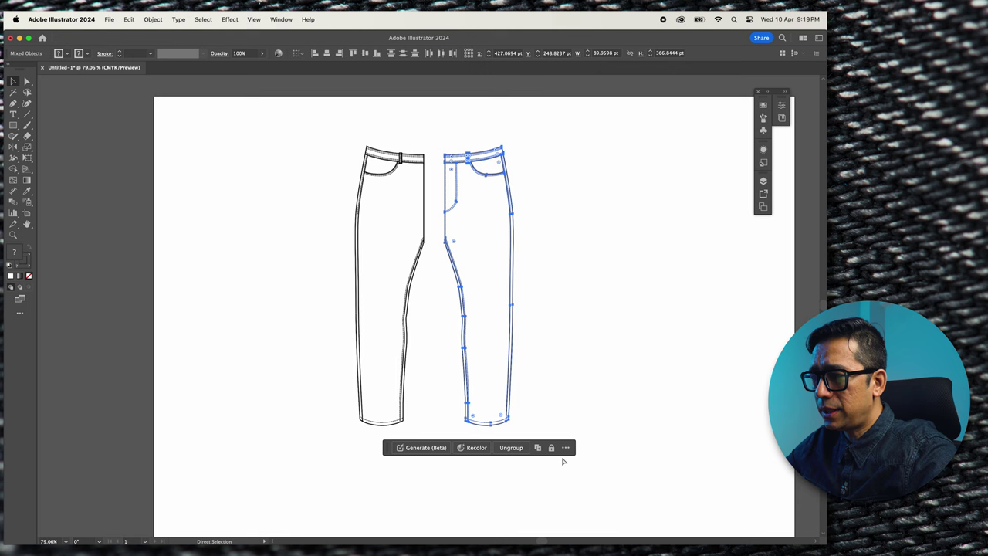
{"action": "key", "text": "v"}
Move the mirrored leg group about 42 pt right to overlap the original leg's fly area and send it to the back.
{"action": "left_click_drag", "start_coordinate": [378, 229], "coordinate": [412, 236]}
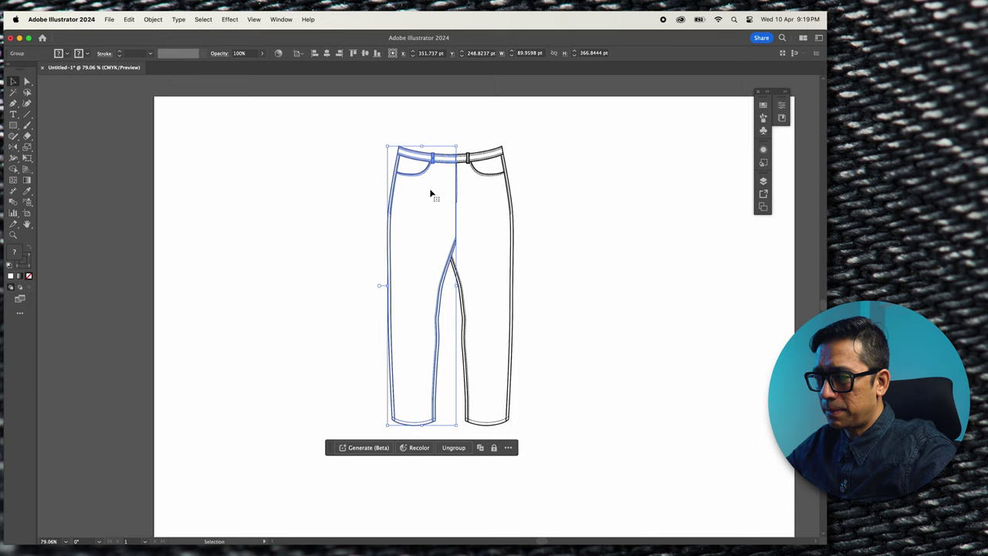
{"action": "scroll", "coordinate": [452, 193], "scroll_direction": "up", "scroll_amount": 5}
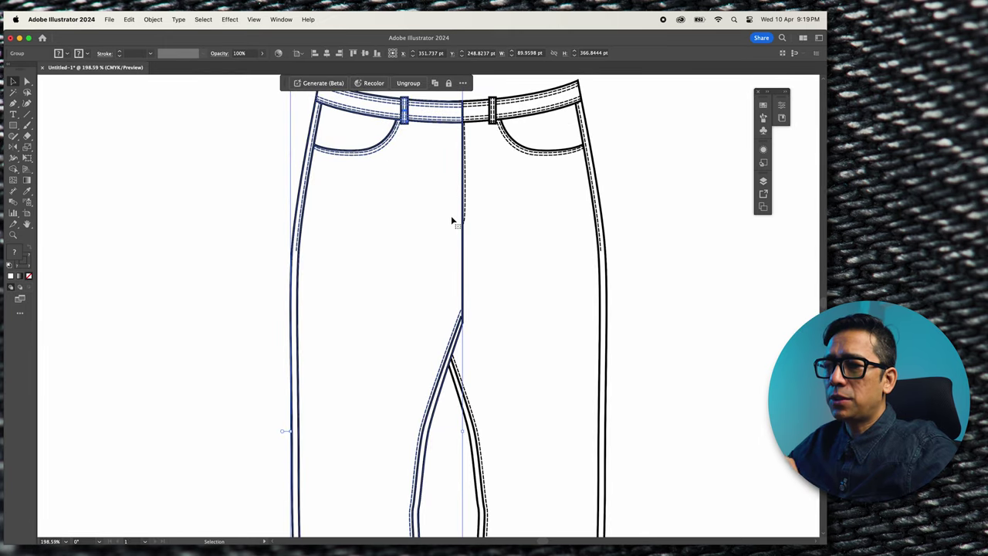
{"action": "right_click", "coordinate": [401, 209]}
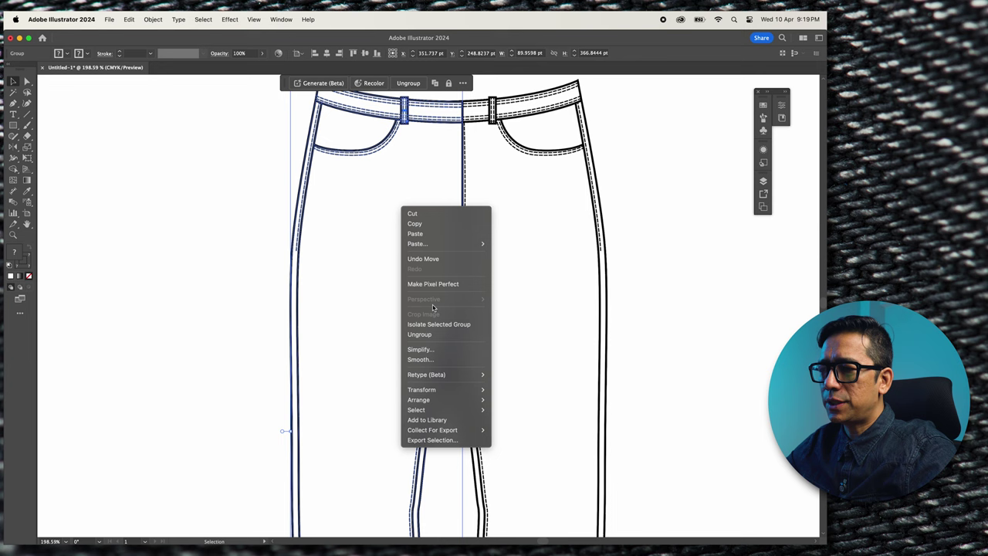
{"action": "left_click", "coordinate": [324, 181]}
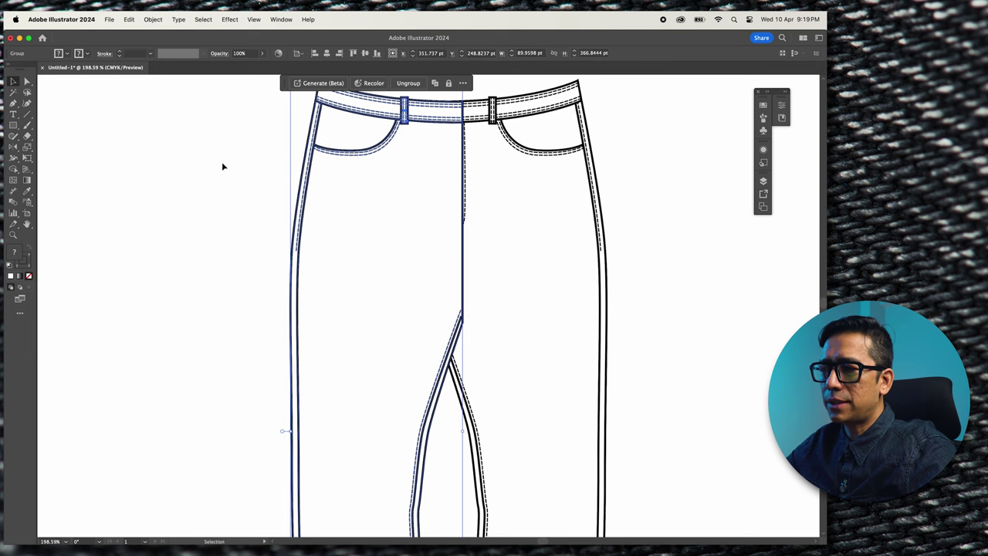
{"action": "right_click", "coordinate": [387, 192]}
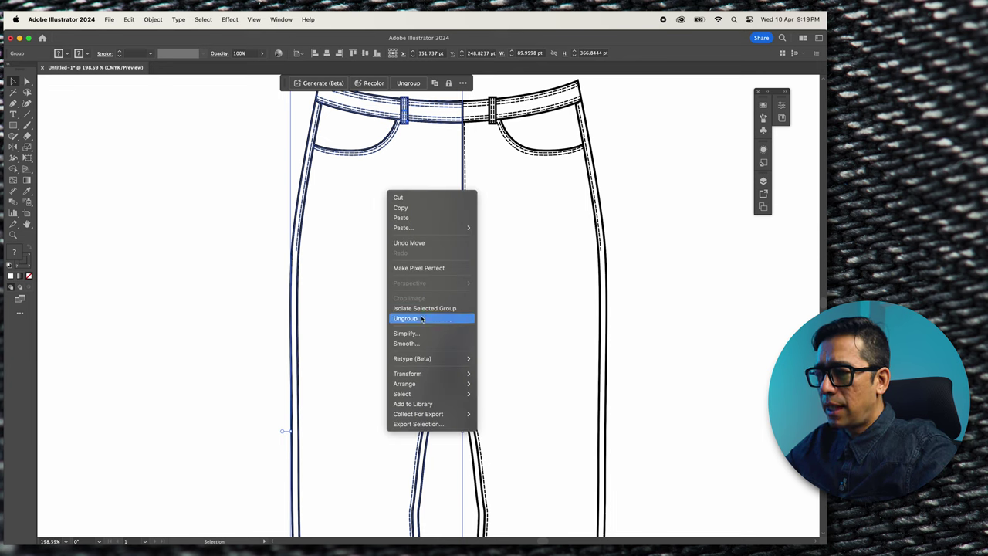
{"action": "mouse_move", "coordinate": [423, 384]}
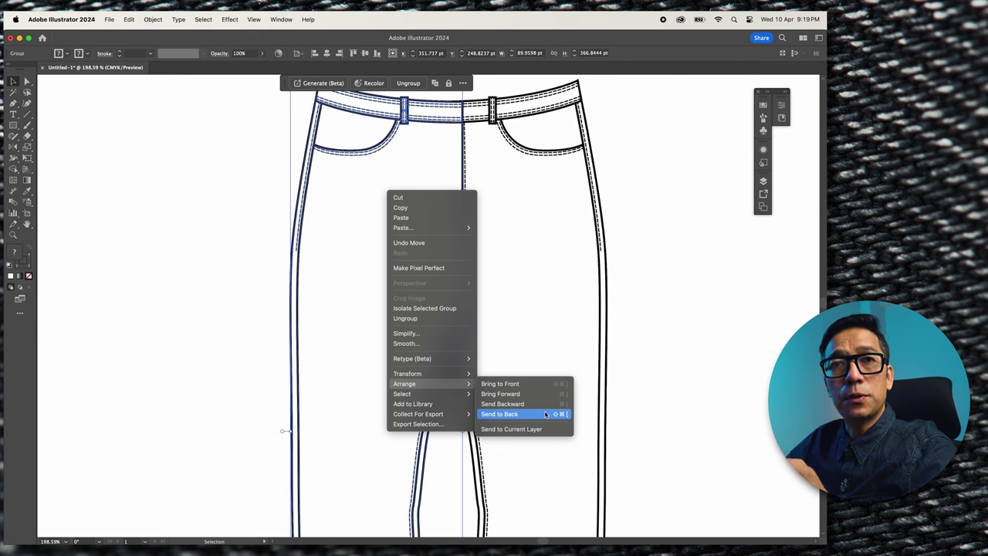
{"action": "left_click", "coordinate": [545, 414]}
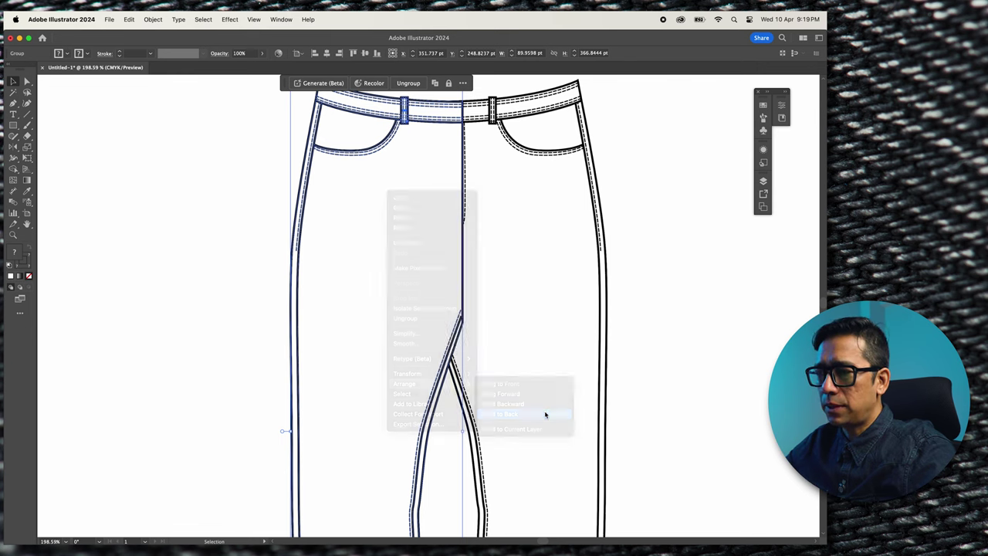
{"action": "left_click", "coordinate": [178, 187]}
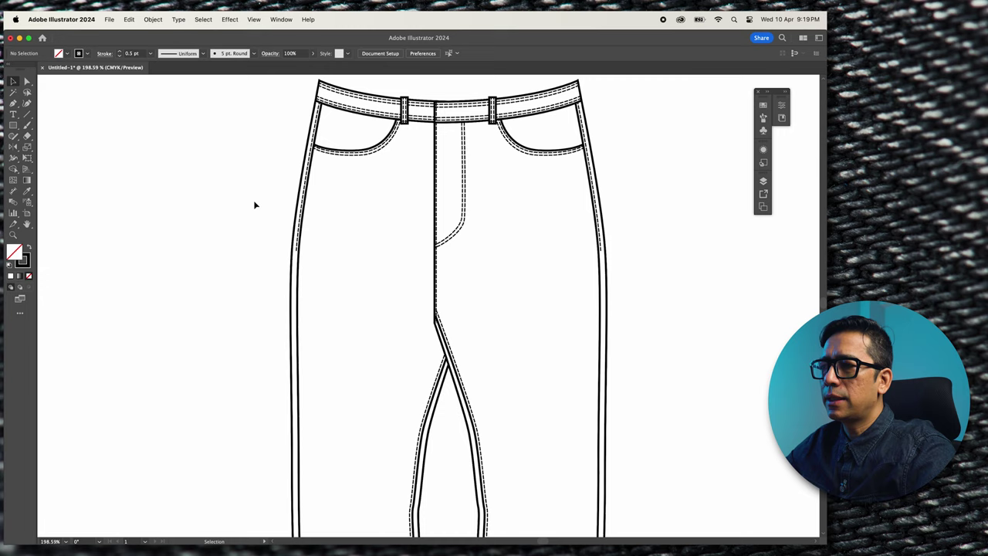
Shift the mirrored leg group about 3 pt left to reduce its overlap behind the fly, and deselect it.
{"action": "scroll", "coordinate": [341, 187], "scroll_direction": "up", "scroll_amount": 2}
{"action": "scroll", "coordinate": [341, 188], "scroll_direction": "down", "scroll_amount": 3}
{"action": "scroll", "coordinate": [340, 187], "scroll_direction": "right", "scroll_amount": 2}
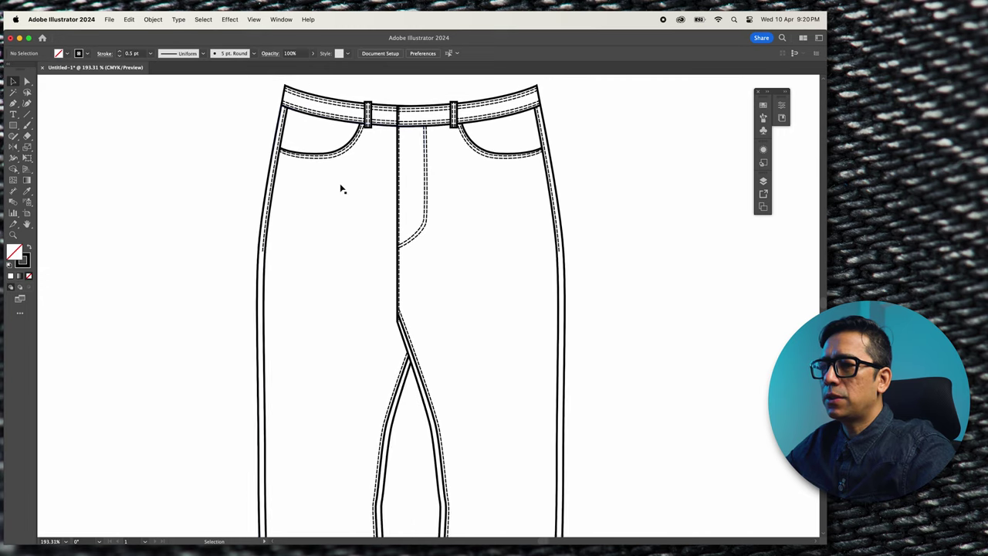
{"action": "left_click", "coordinate": [330, 224]}
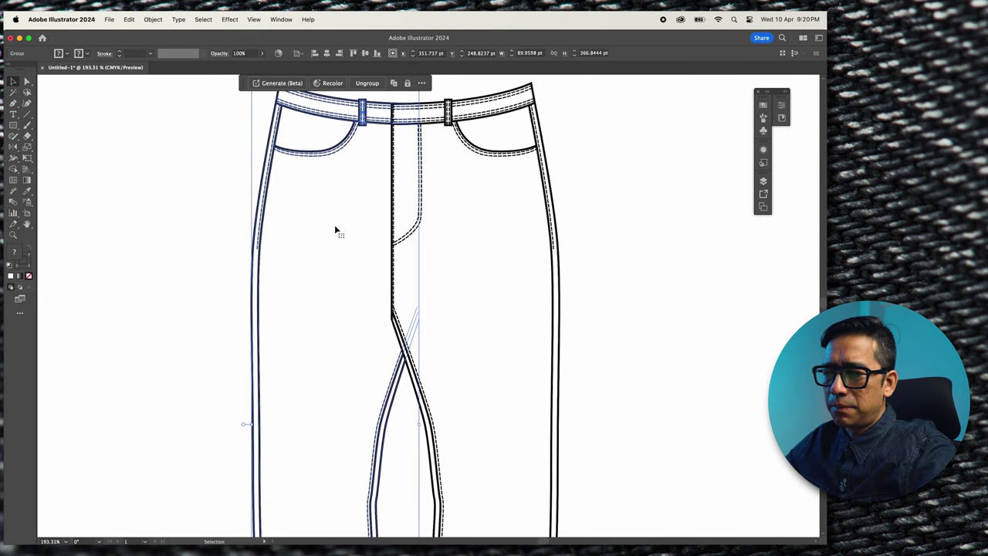
{"action": "left_click_drag", "start_coordinate": [334, 229], "coordinate": [331, 229]}
{"action": "left_click", "coordinate": [170, 226]}
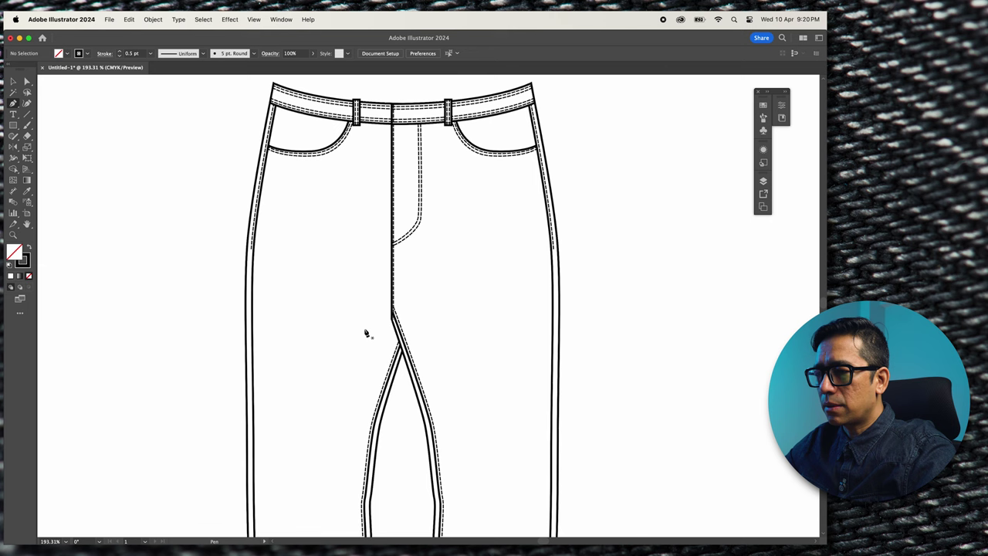
Draw a hooked crease line across the crotch point with the Pen tool and copy the jeans outline's 1 pt style onto it.
{"action": "left_click_drag", "start_coordinate": [392, 314], "coordinate": [450, 298]}
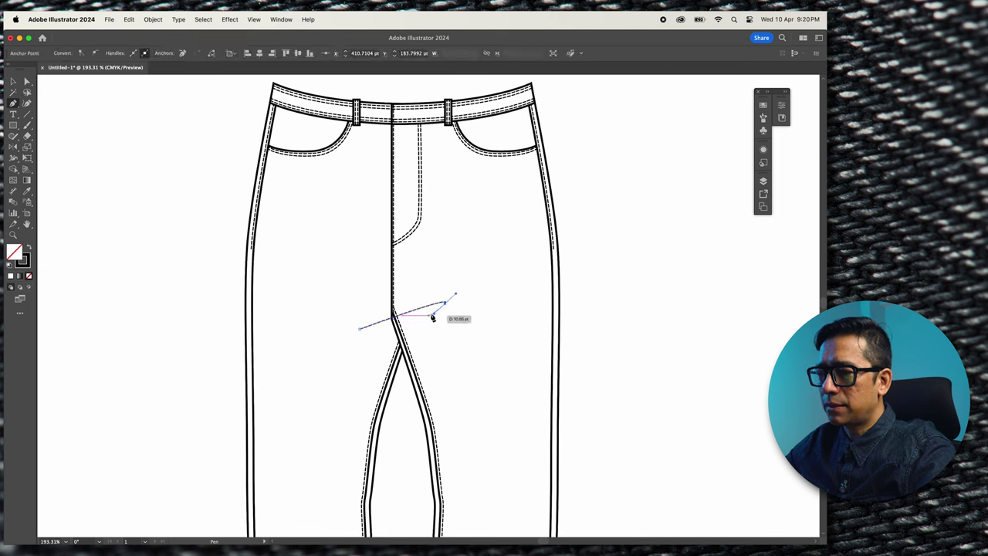
{"action": "left_click", "coordinate": [432, 314]}
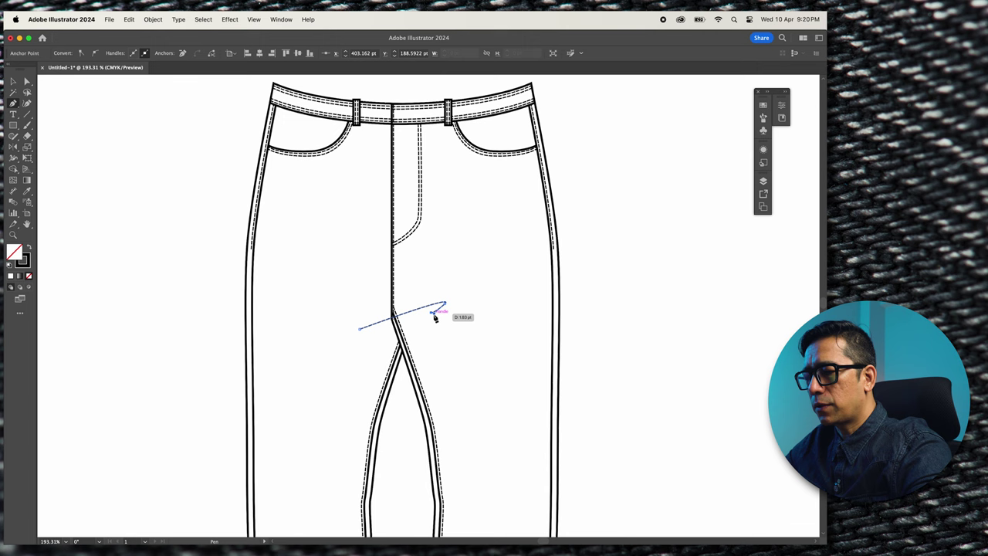
{"action": "left_click_drag", "start_coordinate": [435, 316], "coordinate": [435, 318]}
{"action": "key", "text": "i"}
{"action": "left_click", "coordinate": [252, 148]}
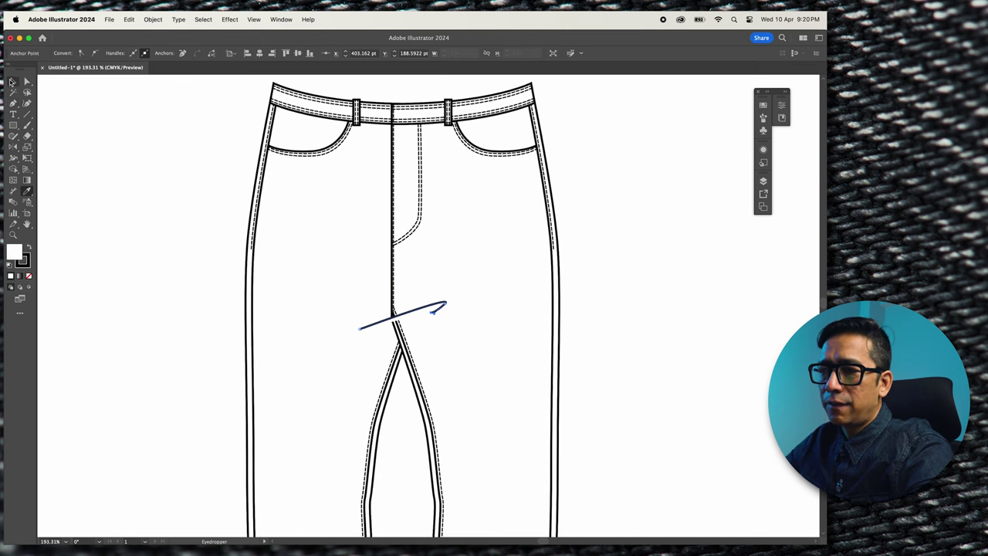
Apply the lens-shaped width profile that tapers at both ends to the crease line's stroke and remove its fill.
{"action": "left_click", "coordinate": [12, 81]}
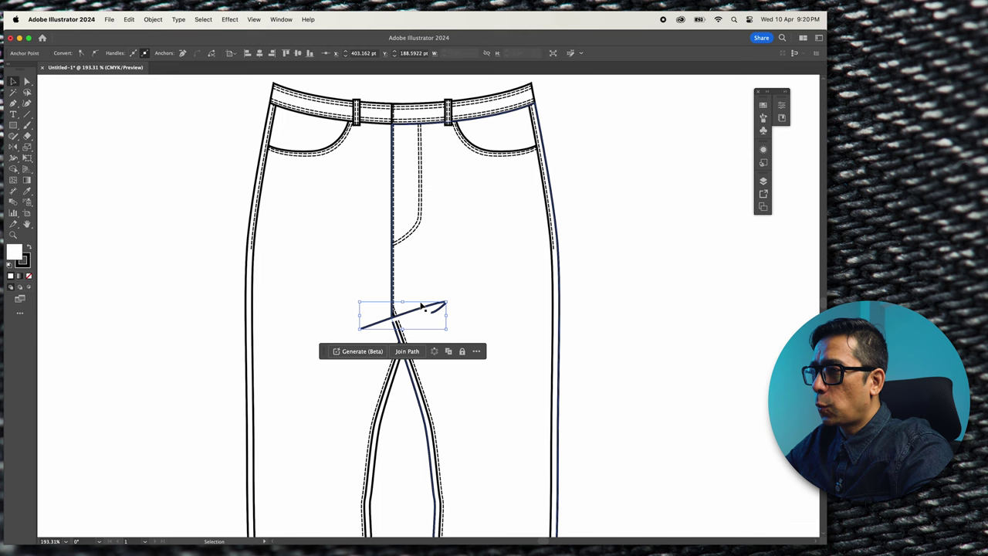
{"action": "left_click", "coordinate": [281, 19]}
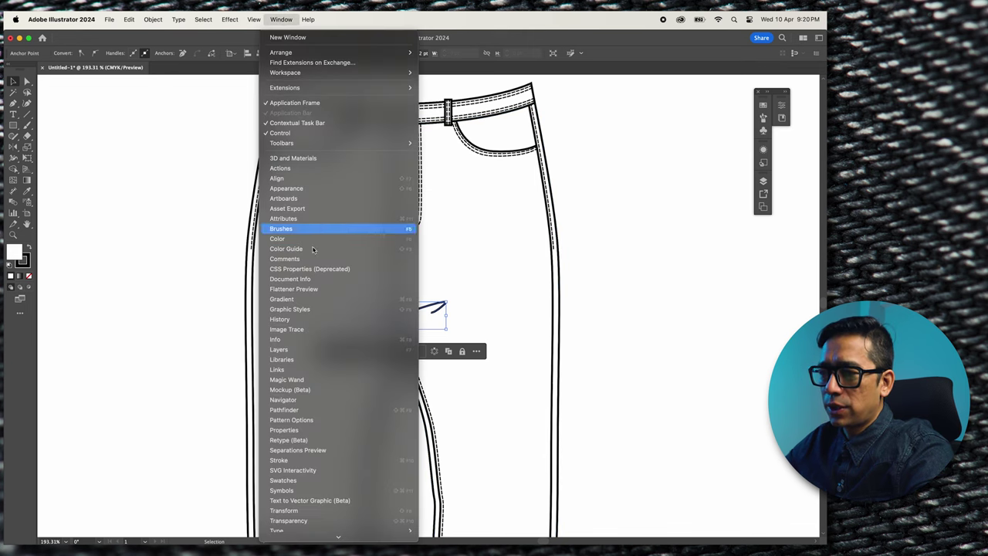
{"action": "left_click", "coordinate": [317, 460]}
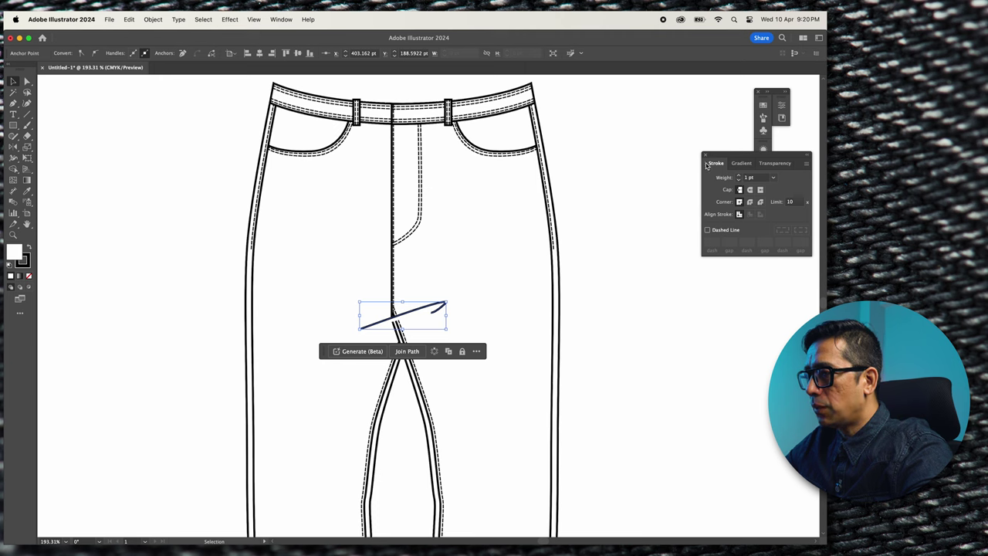
{"action": "left_click", "coordinate": [706, 165]}
{"action": "left_click", "coordinate": [706, 164]}
{"action": "left_click", "coordinate": [707, 165]}
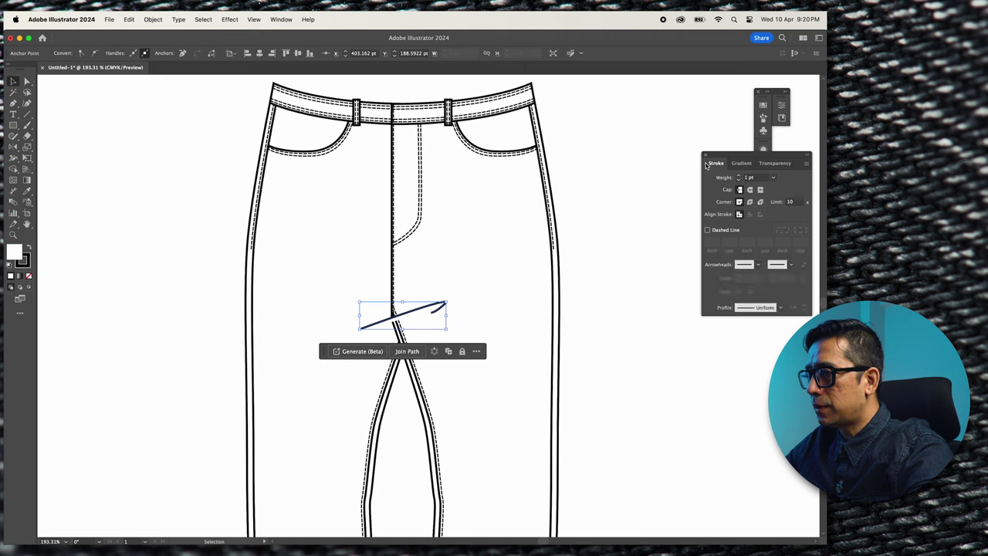
{"action": "left_click", "coordinate": [755, 307]}
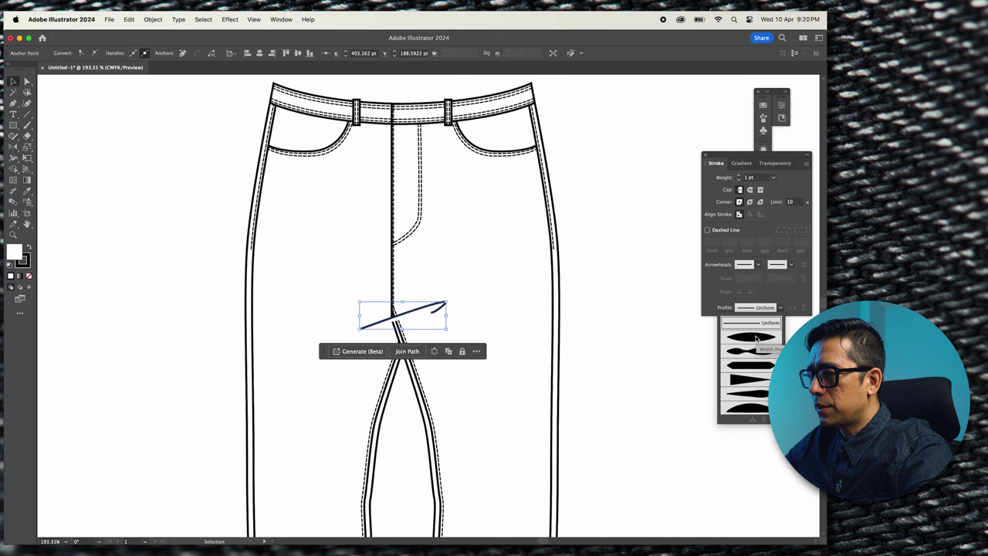
{"action": "left_click", "coordinate": [756, 337]}
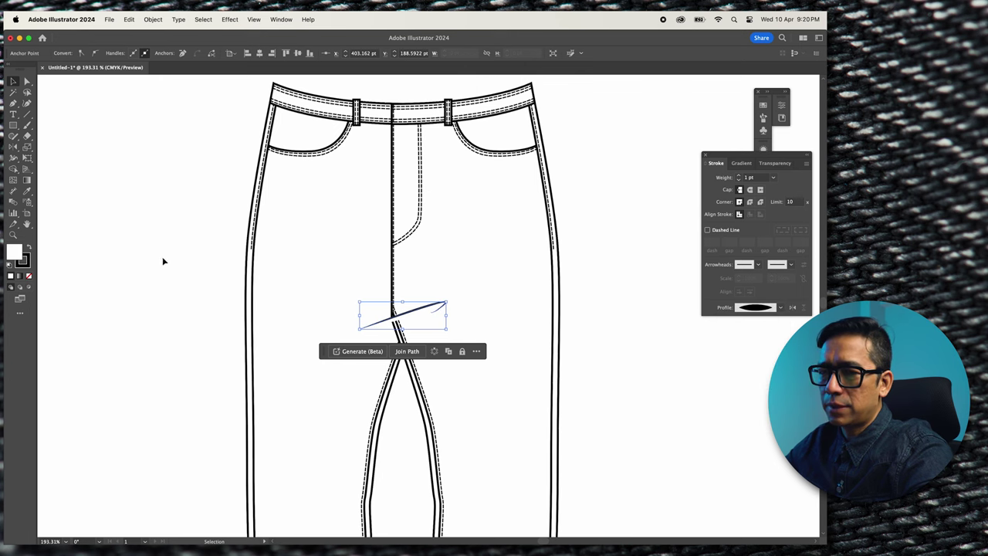
{"action": "left_click", "coordinate": [29, 277]}
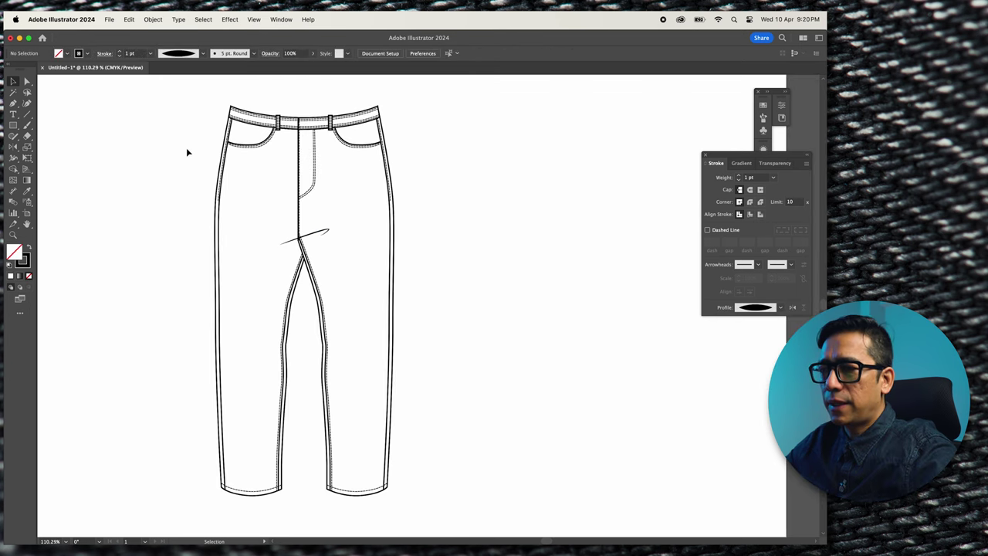
Draw a slanted coin pocket outline inside the left front pocket opening with the Pen tool, ending on the pocket curve, and deselect it.
{"action": "scroll", "coordinate": [217, 134], "scroll_direction": "up", "scroll_amount": 3}
{"action": "scroll", "coordinate": [270, 222], "scroll_direction": "up", "scroll_amount": 1}
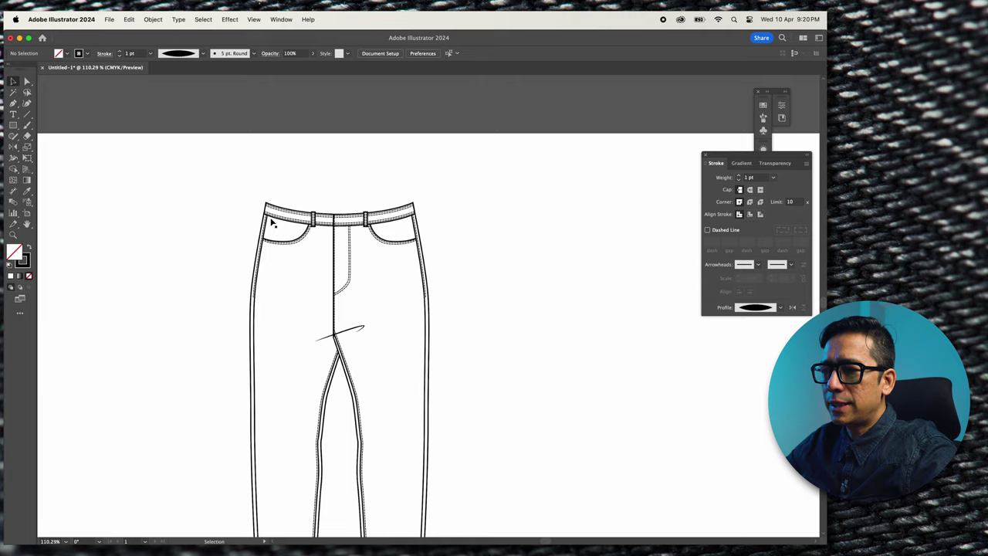
{"action": "scroll", "coordinate": [270, 222], "scroll_direction": "up", "scroll_amount": 8}
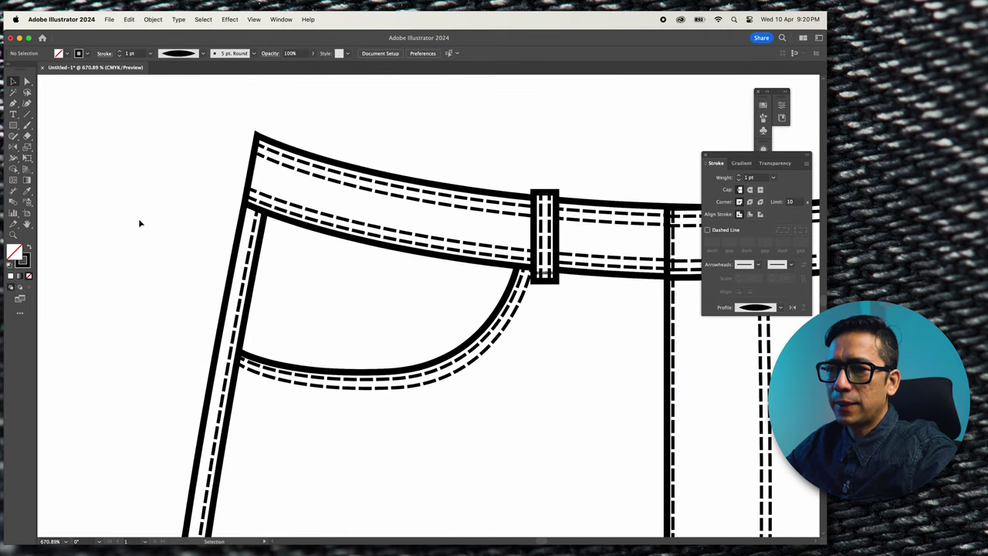
{"action": "left_click", "coordinate": [11, 104]}
{"action": "left_click", "coordinate": [249, 355]}
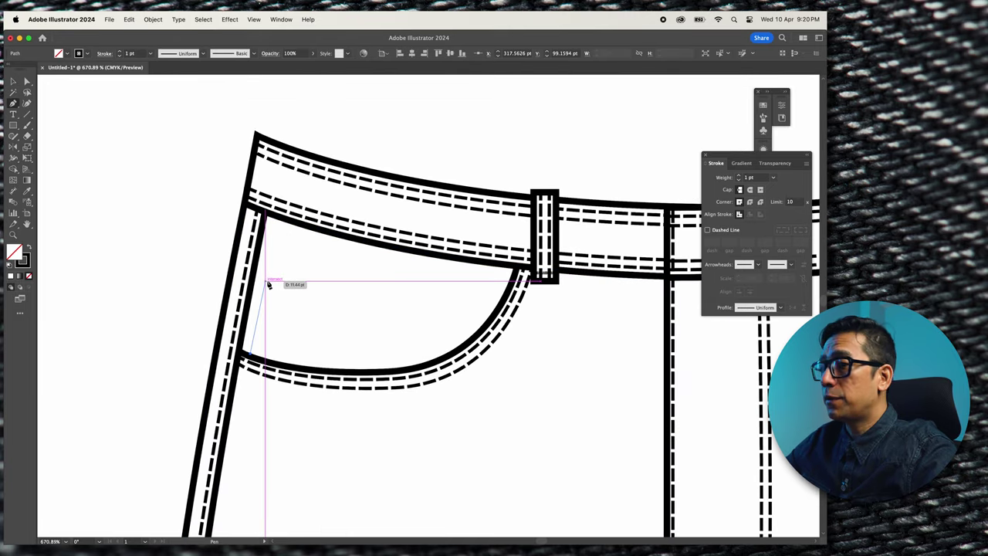
{"action": "left_click", "coordinate": [265, 282]}
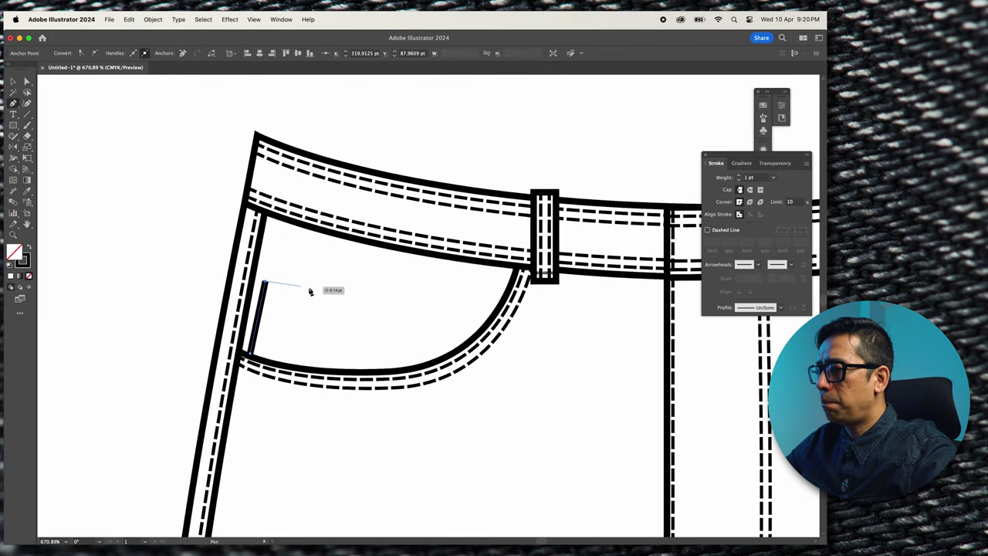
{"action": "left_click", "coordinate": [472, 318]}
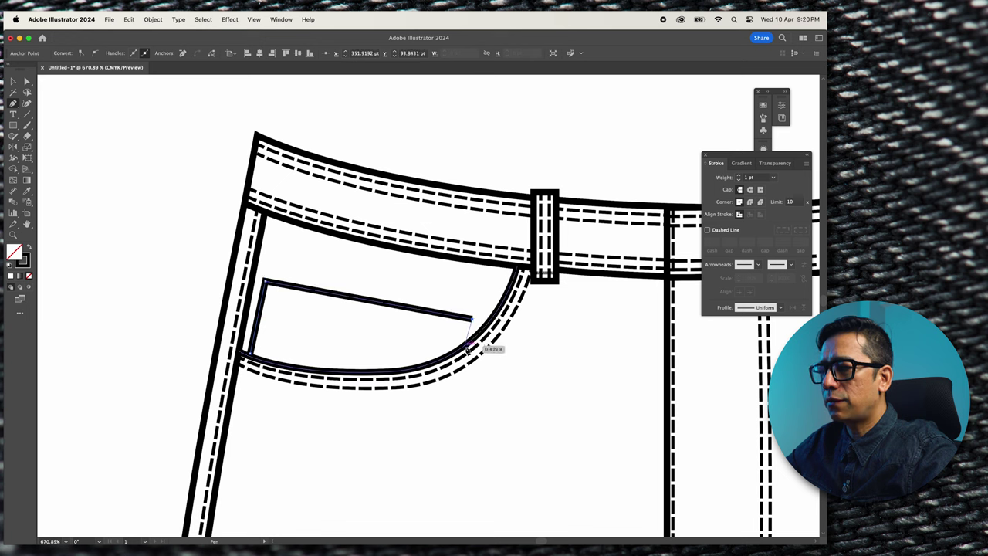
{"action": "left_click", "coordinate": [467, 344]}
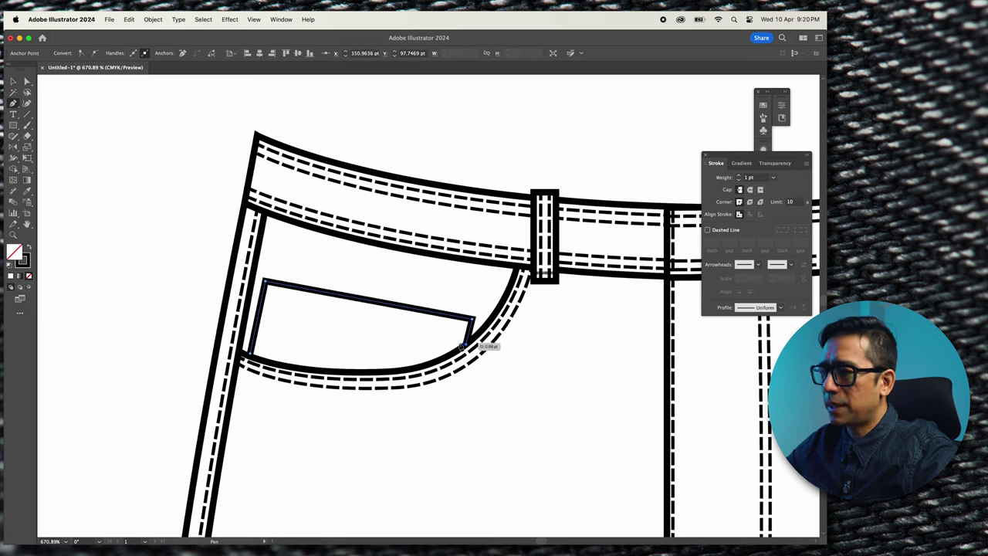
{"action": "key", "text": "v"}
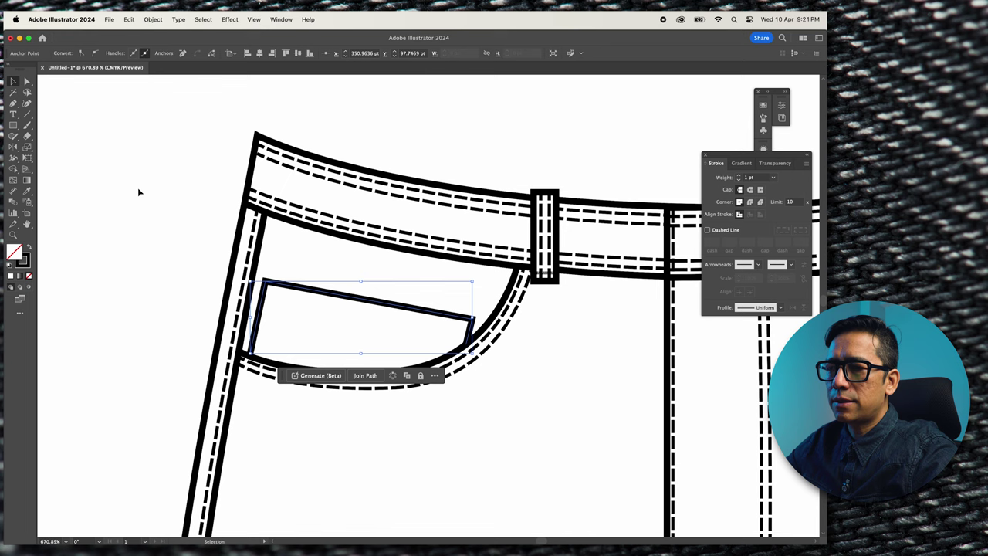
{"action": "left_click", "coordinate": [141, 191]}
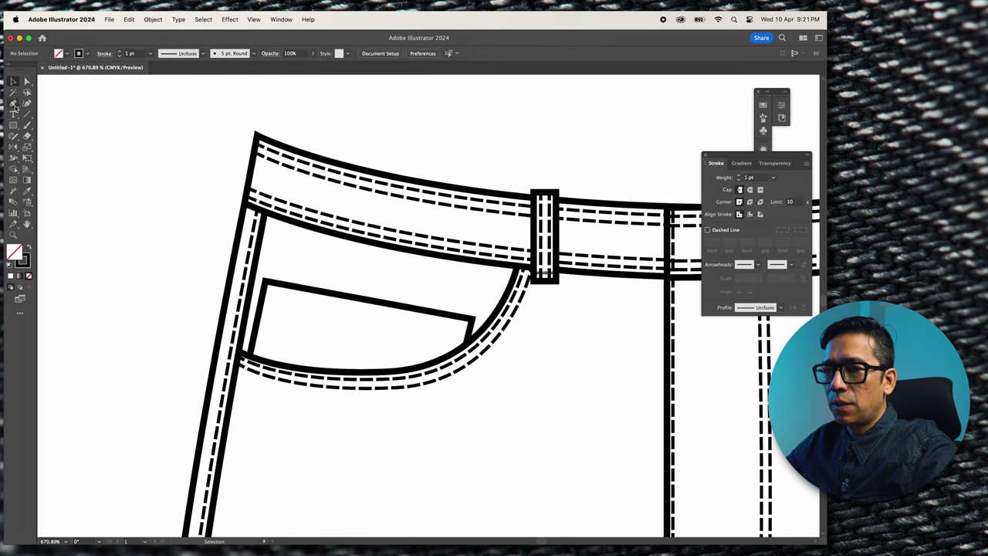
Draw two parallel line segments along each side of the coin pocket and one across it, parallel to its upper edge.
{"action": "left_click", "coordinate": [235, 318]}
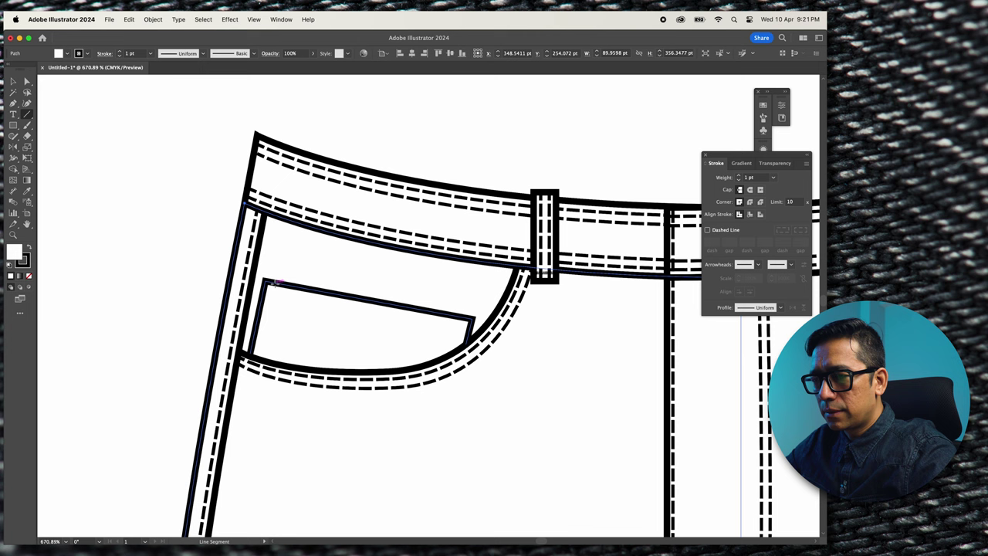
{"action": "left_click_drag", "start_coordinate": [274, 284], "coordinate": [268, 357]}
{"action": "left_click_drag", "start_coordinate": [288, 285], "coordinate": [276, 360]}
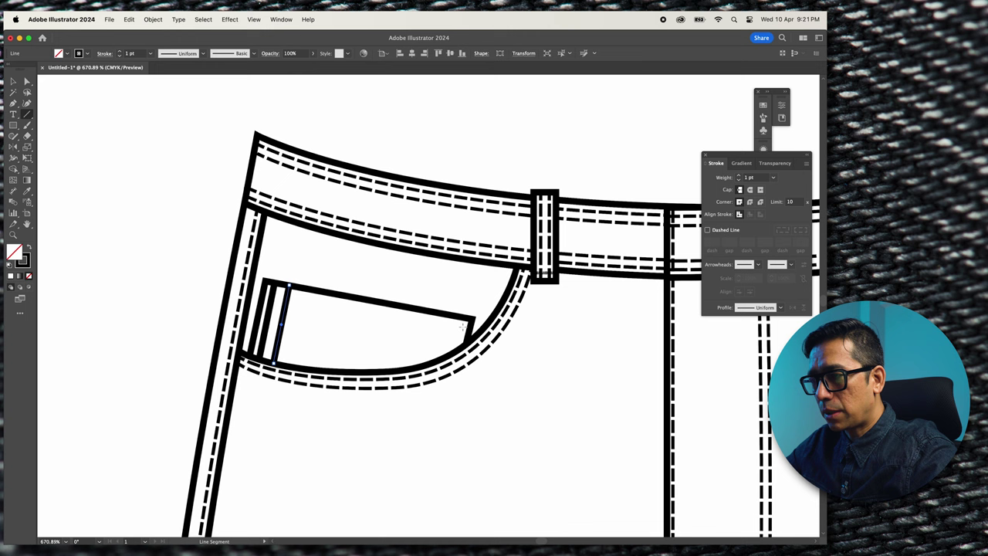
{"action": "left_click_drag", "start_coordinate": [463, 322], "coordinate": [459, 352]}
{"action": "left_click_drag", "start_coordinate": [448, 317], "coordinate": [440, 361]}
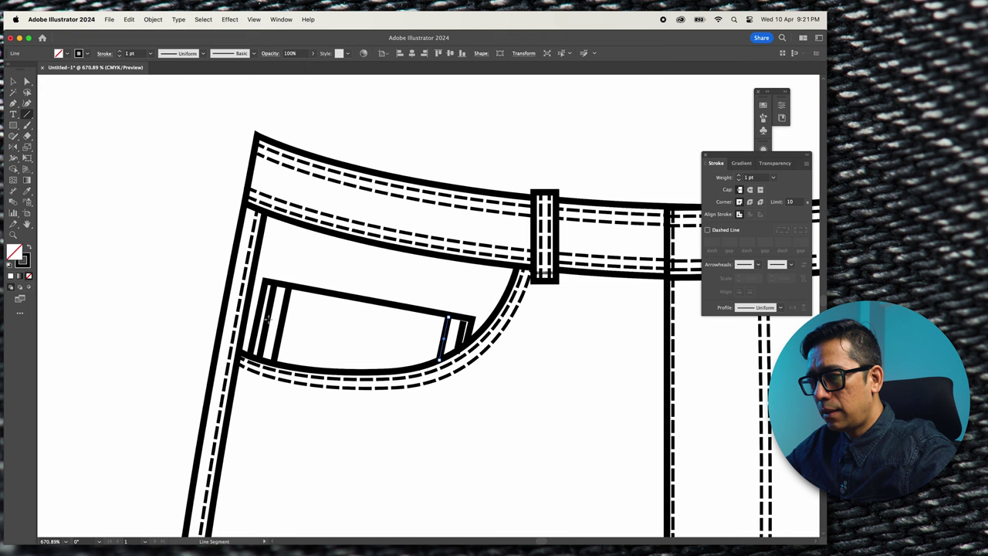
{"action": "left_click_drag", "start_coordinate": [262, 304], "coordinate": [465, 343]}
Select the five coin pocket lines and copy the waistband stitching's 0.5 pt dashed stroke onto them with the Eyedropper, then deselect.
{"action": "key", "text": "v"}
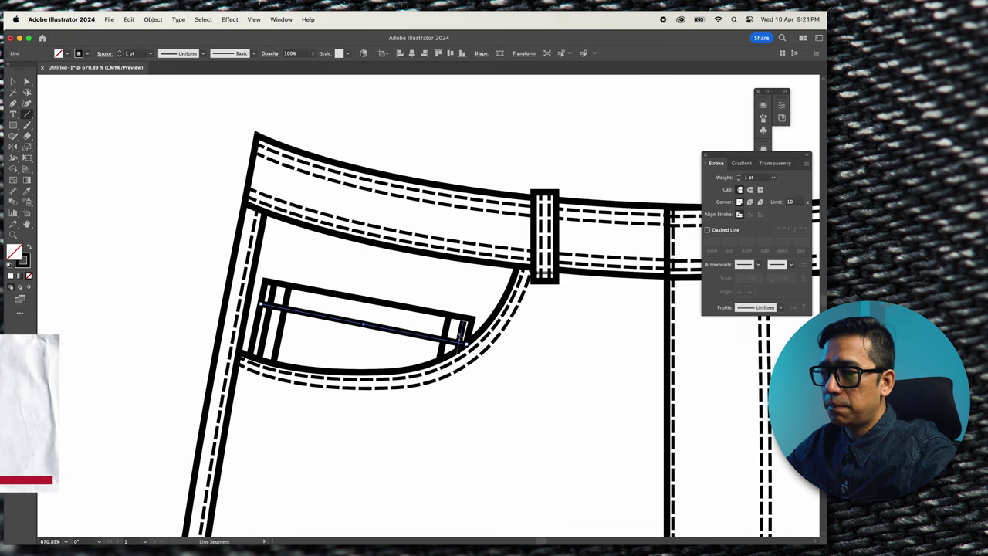
{"action": "left_click", "coordinate": [445, 329], "text": "shift"}
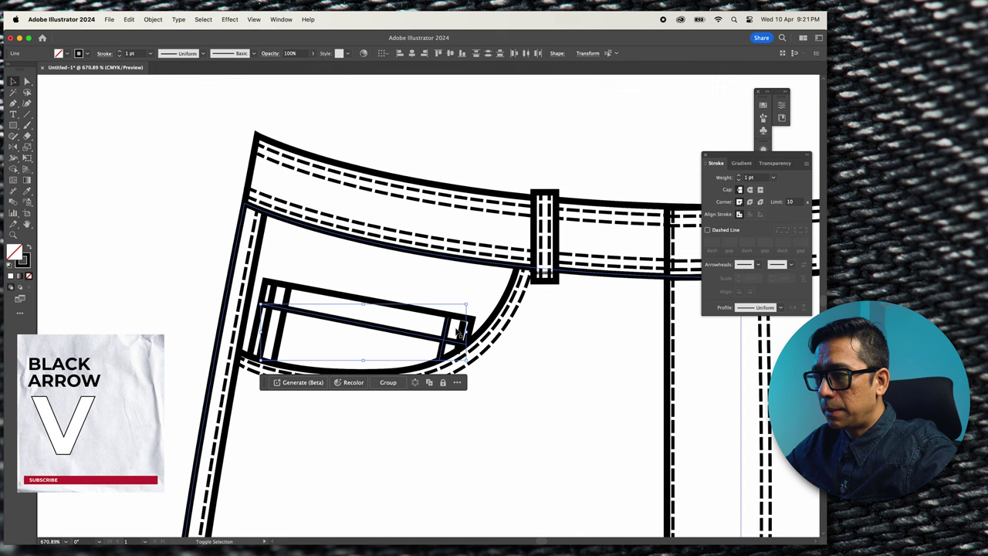
{"action": "left_click", "coordinate": [464, 330], "text": "shift"}
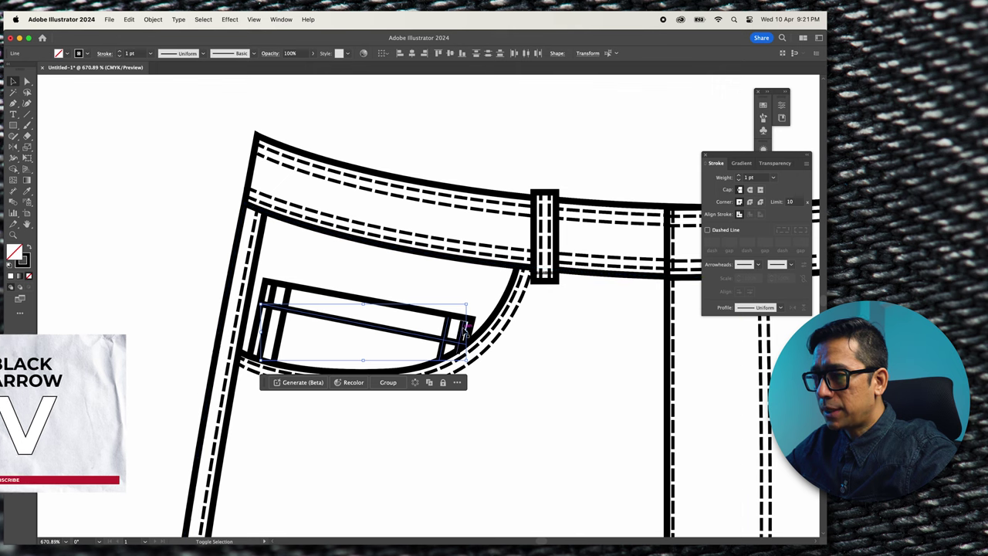
{"action": "left_click", "coordinate": [280, 335], "text": "shift"}
{"action": "left_click", "coordinate": [268, 328], "text": "shift"}
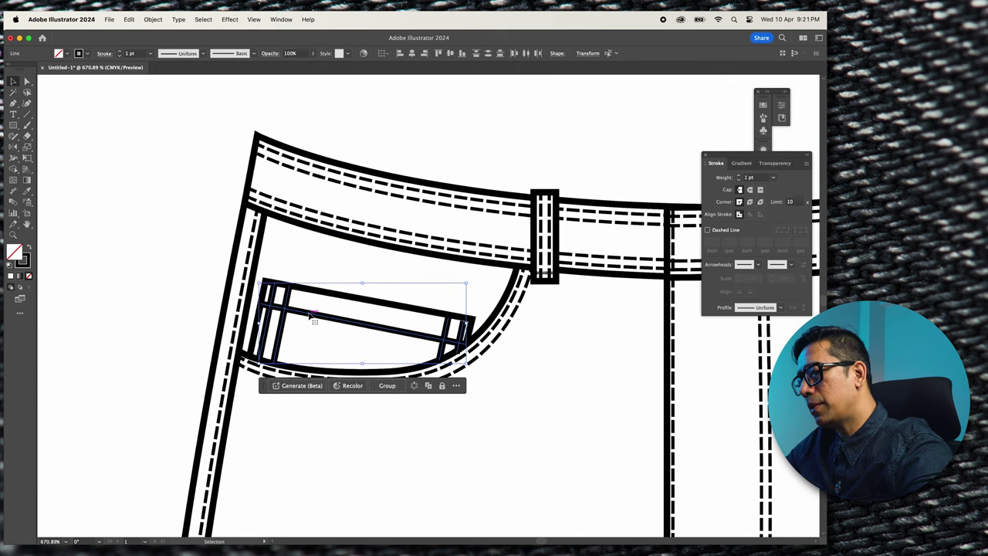
{"action": "key", "text": "i"}
{"action": "left_click", "coordinate": [422, 231]}
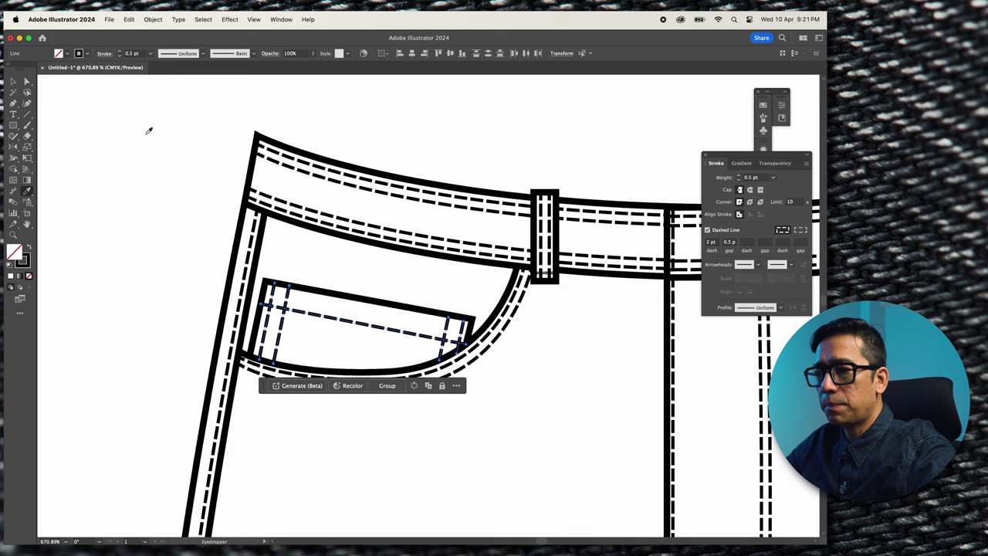
{"action": "left_click", "coordinate": [13, 82]}
{"action": "left_click", "coordinate": [129, 162]}
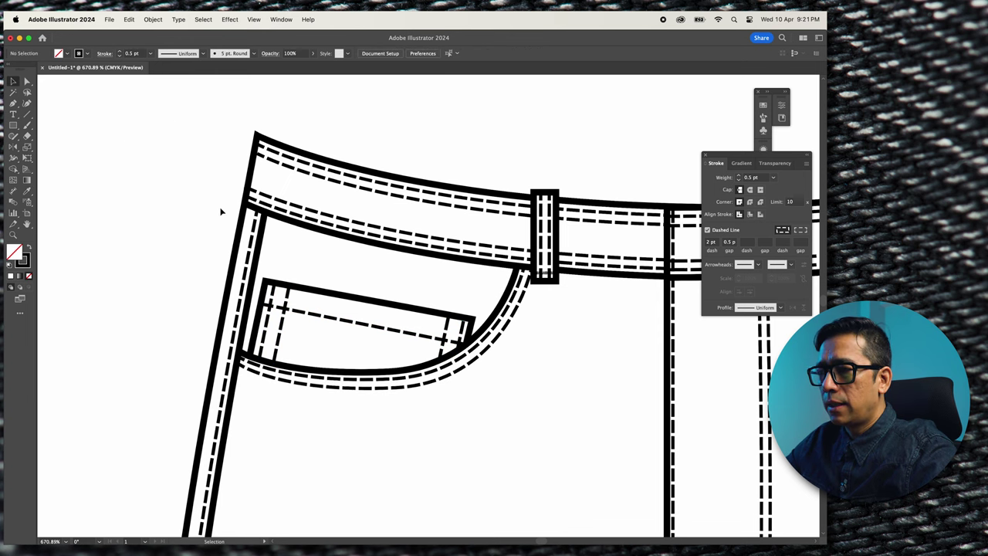
Draw a button above the waistband as two concentric white-filled circles with 1 pt strokes, the outer about 5.6 pt in diameter.
{"action": "scroll", "coordinate": [422, 334], "scroll_direction": "down", "scroll_amount": 10}
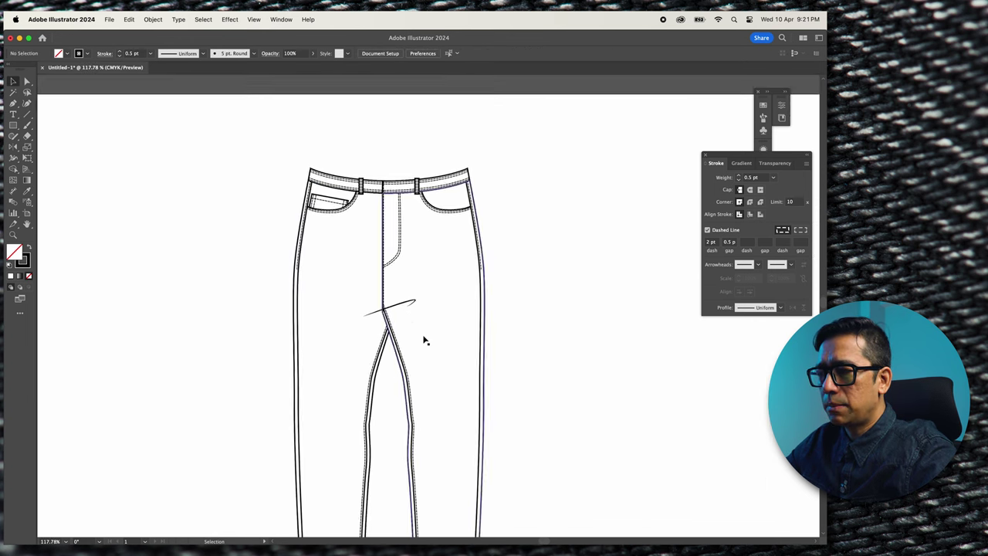
{"action": "scroll", "coordinate": [423, 337], "scroll_direction": "down", "scroll_amount": 2}
{"action": "scroll", "coordinate": [424, 337], "scroll_direction": "up", "scroll_amount": 8}
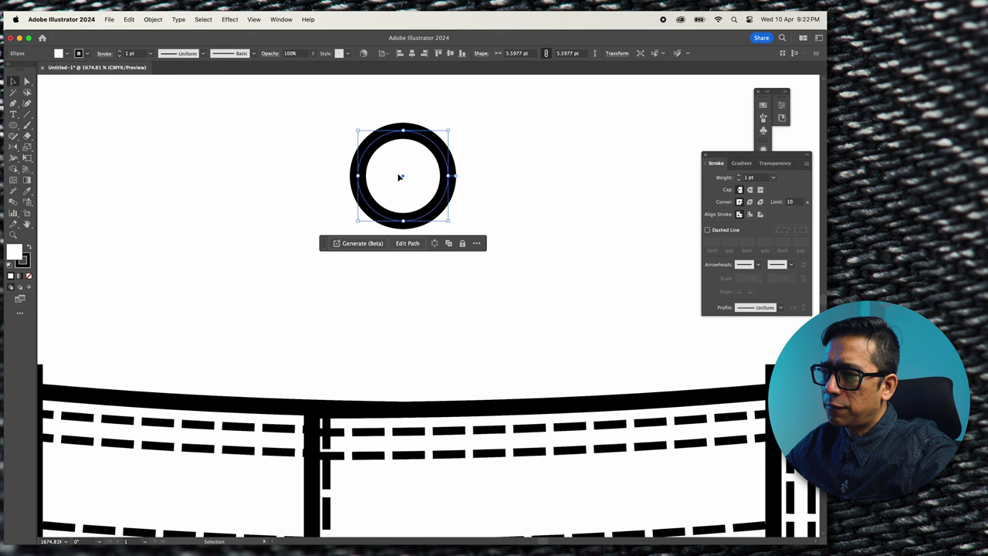
{"action": "key", "text": "l"}
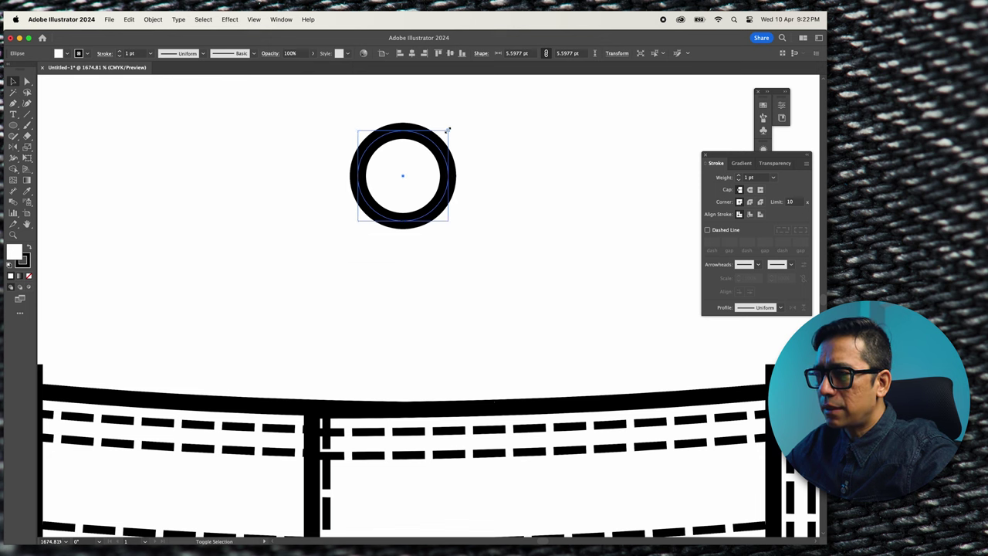
{"action": "left_click_drag", "start_coordinate": [403, 177], "coordinate": [432, 156]}
{"action": "left_click", "coordinate": [315, 130]}
{"action": "scroll", "coordinate": [315, 130], "scroll_direction": "down", "scroll_amount": 3}
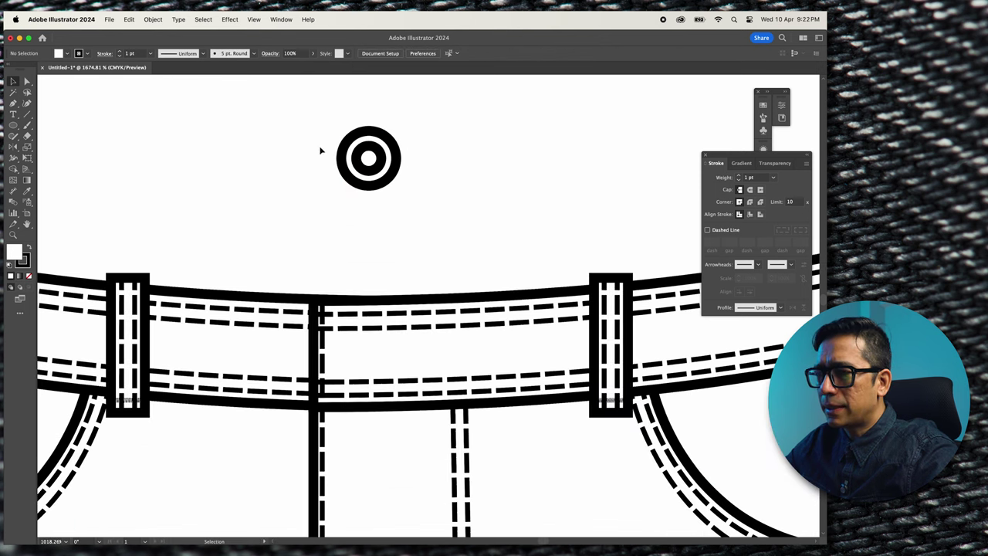
Draw a narrow buttonhole shape with a rounded end with the Pen tool, extending about 6 pt right from the button's centre, and deselect it.
{"action": "left_click", "coordinate": [371, 158]}
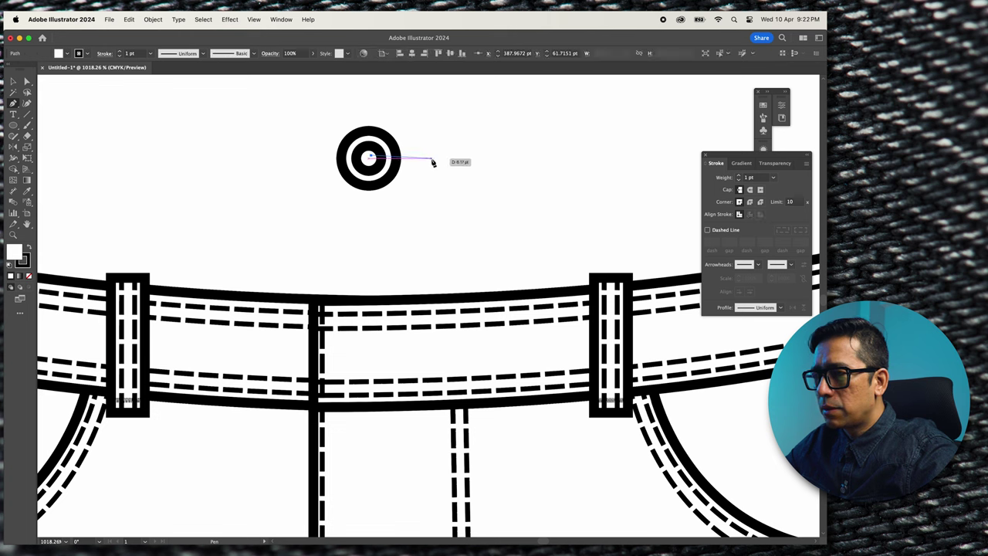
{"action": "left_click", "coordinate": [432, 160], "text": "shift"}
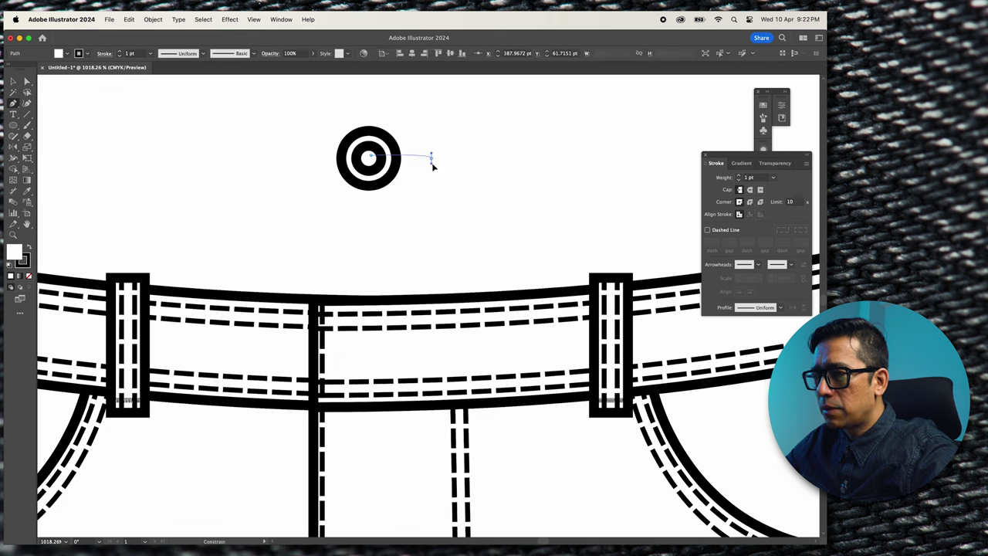
{"action": "left_click_drag", "start_coordinate": [372, 163], "coordinate": [373, 161]}
{"action": "left_click", "coordinate": [371, 155]}
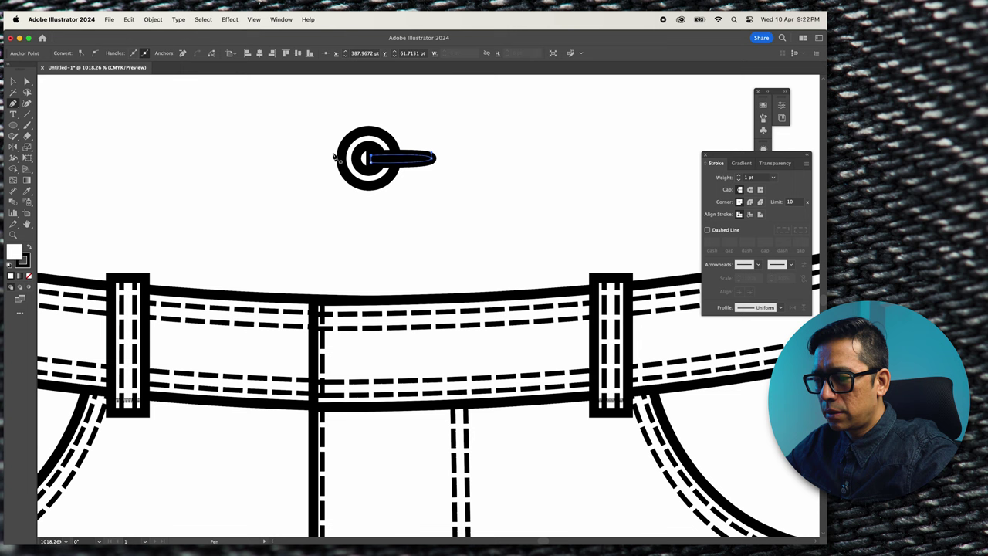
{"action": "key", "text": "v"}
{"action": "left_click", "coordinate": [337, 135]}
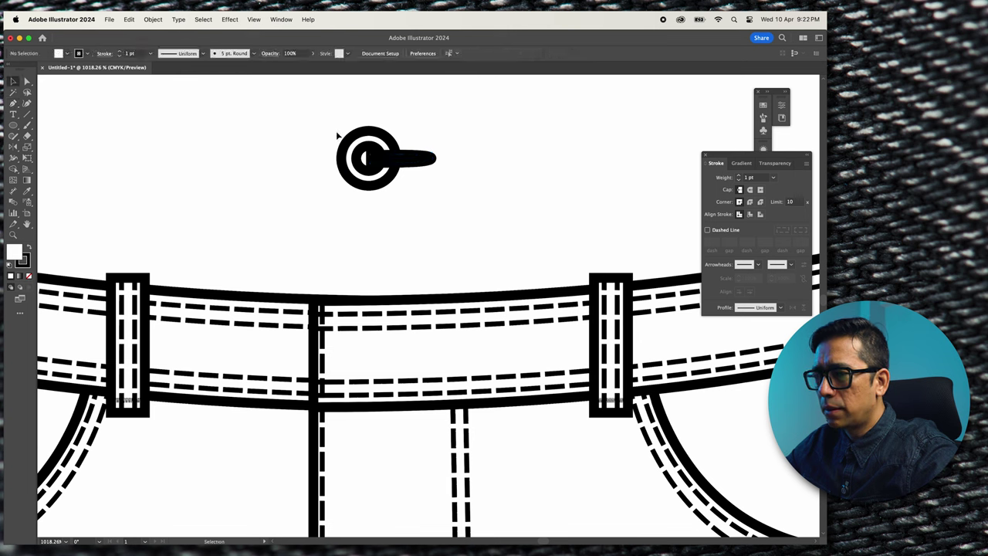
Bring the two button circles in front of the buttonhole, group all three shapes and deselect them.
{"action": "left_click", "coordinate": [360, 165]}
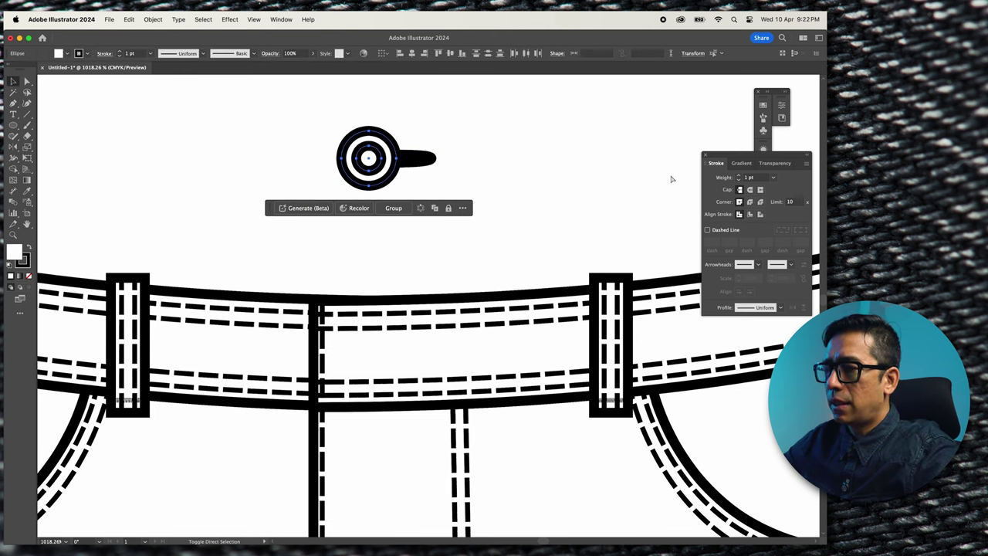
{"action": "left_click", "coordinate": [305, 119]}
{"action": "left_click_drag", "start_coordinate": [305, 120], "coordinate": [370, 197]}
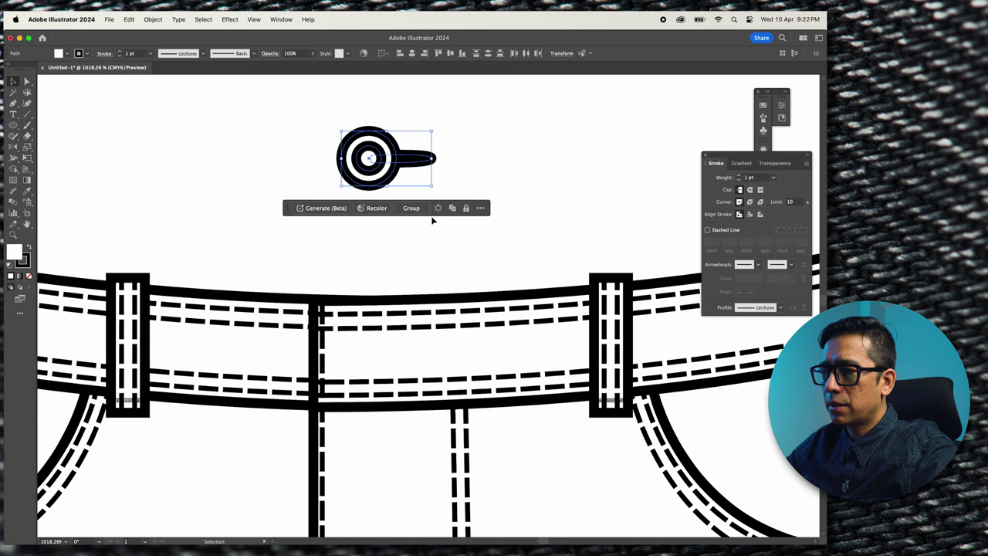
{"action": "left_click", "coordinate": [293, 125]}
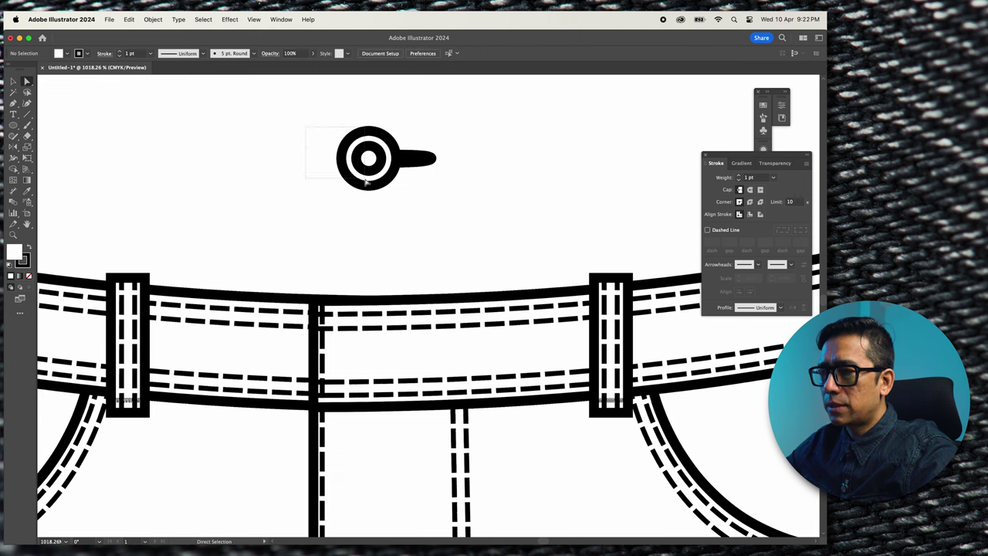
Set the stroke weight of the two button circles to 0.5 pt with Direct Selection, leaving out the buttonhole, and deselect.
{"action": "left_click_drag", "start_coordinate": [368, 181], "coordinate": [368, 183]}
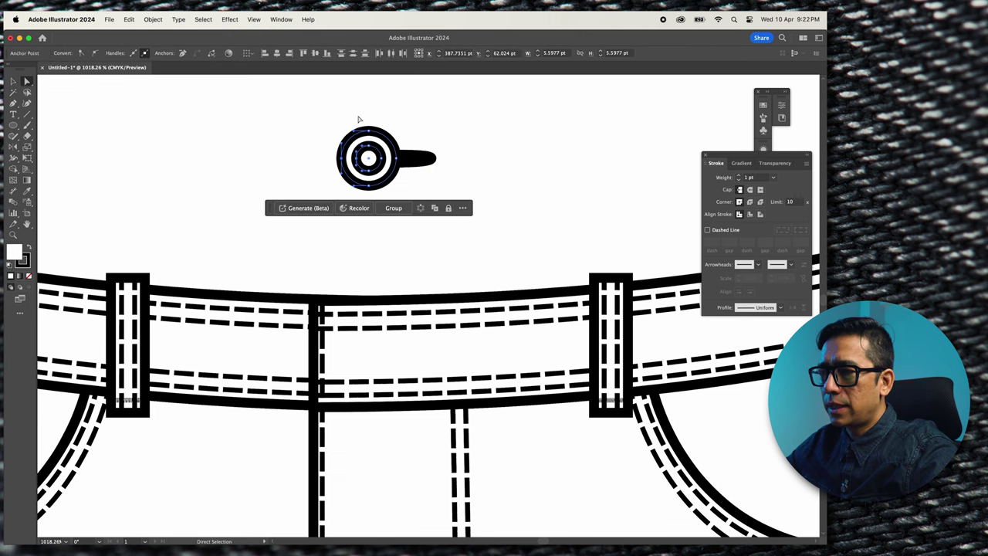
{"action": "left_click", "coordinate": [739, 180]}
{"action": "left_click", "coordinate": [738, 180]}
{"action": "key", "text": "super+shift+a"}
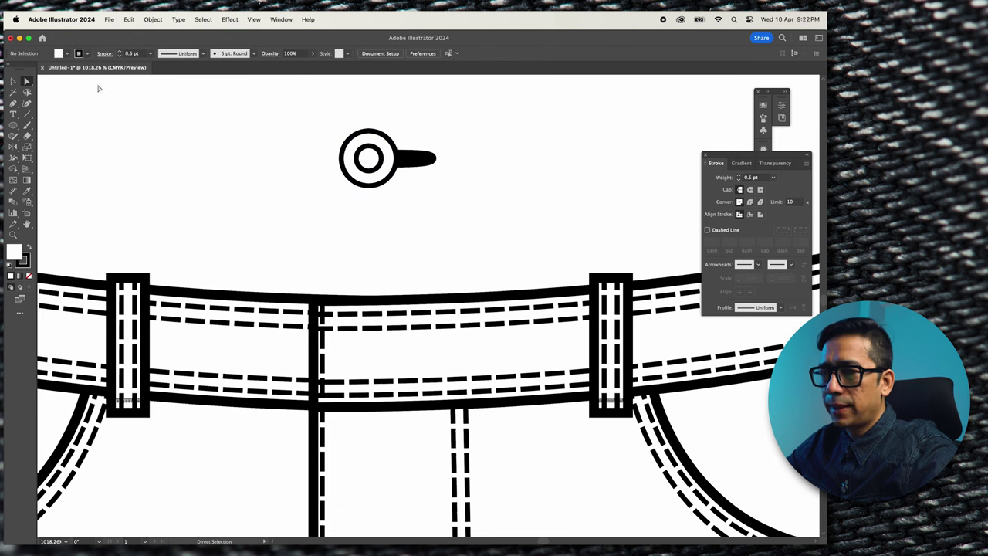
Move the button and buttonhole group down onto the waistband, just right of the centre front line above the fly.
{"action": "left_click_drag", "start_coordinate": [372, 159], "coordinate": [391, 353]}
{"action": "scroll", "coordinate": [432, 325], "scroll_direction": "down", "scroll_amount": 6}
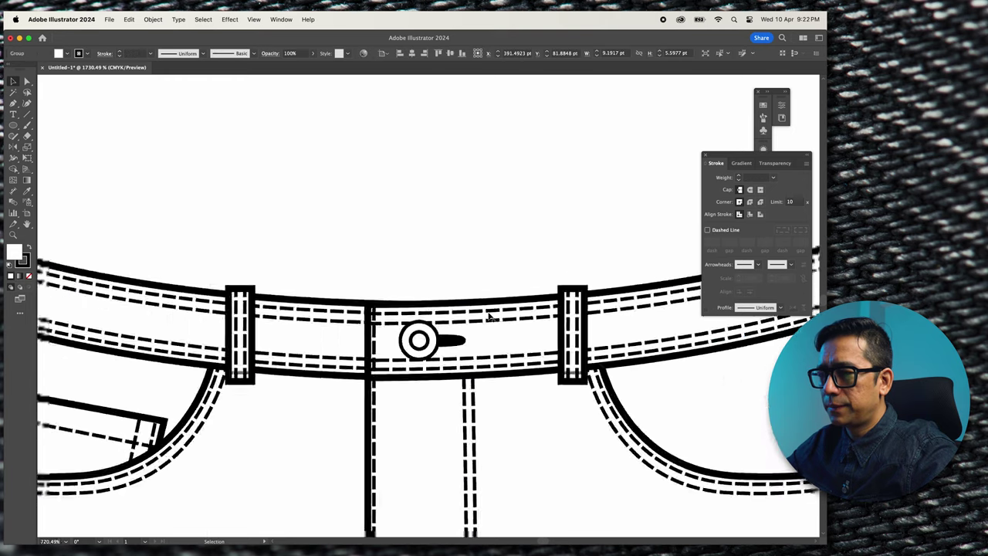
{"action": "scroll", "coordinate": [489, 317], "scroll_direction": "down", "scroll_amount": 3}
{"action": "scroll", "coordinate": [490, 318], "scroll_direction": "up", "scroll_amount": 2}
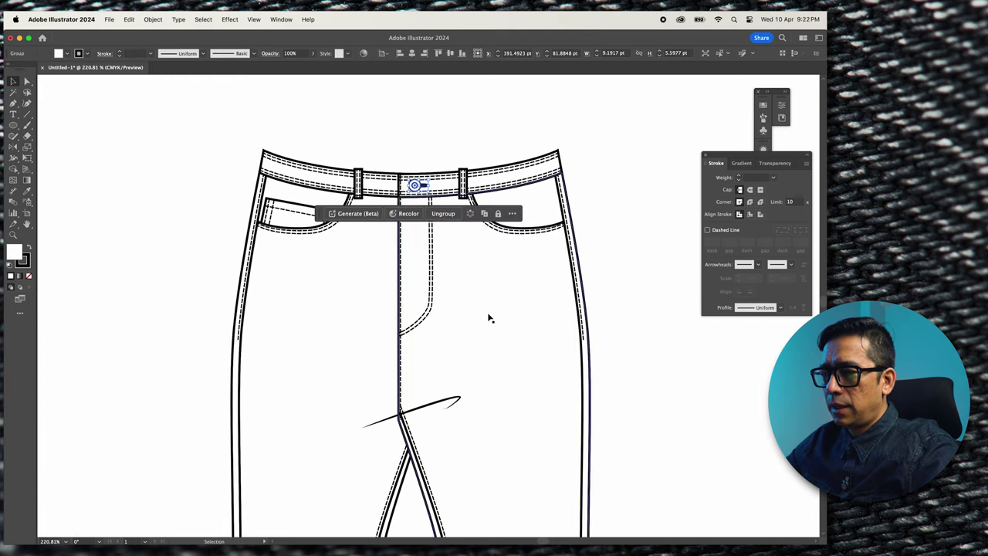
Draw a rivet circle about 2.5 pt in diameter with the Ellipse tool where the left pocket's stitching meets the side seam.
{"action": "scroll", "coordinate": [231, 236], "scroll_direction": "up", "scroll_amount": 4}
{"action": "scroll", "coordinate": [242, 244], "scroll_direction": "up", "scroll_amount": 3}
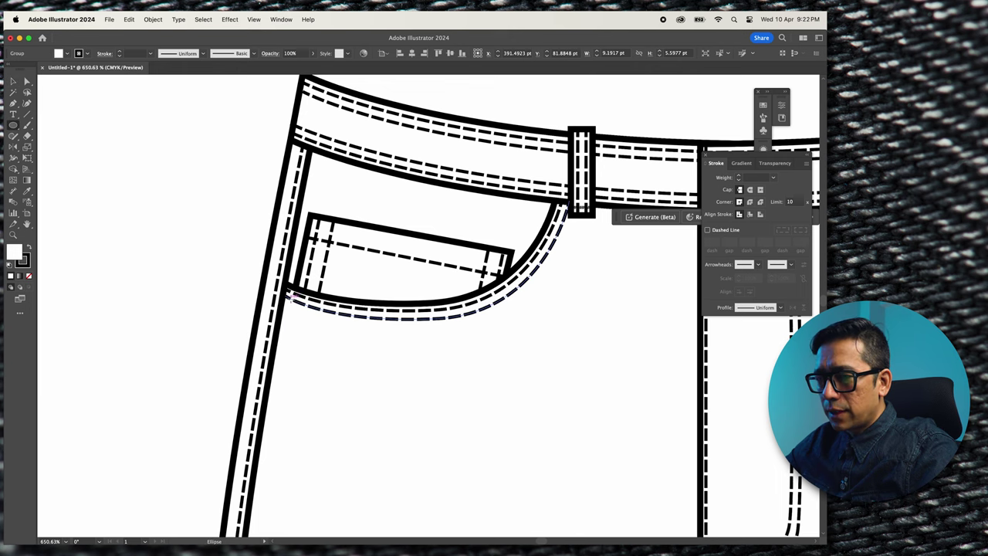
{"action": "left_click_drag", "start_coordinate": [286, 294], "coordinate": [292, 300]}
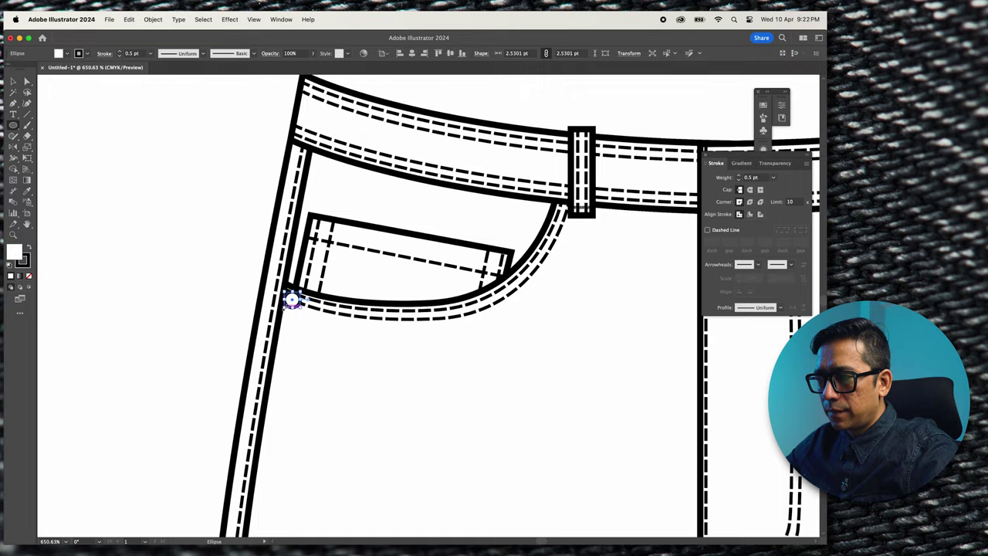
{"action": "scroll", "coordinate": [298, 289], "scroll_direction": "up", "scroll_amount": 4}
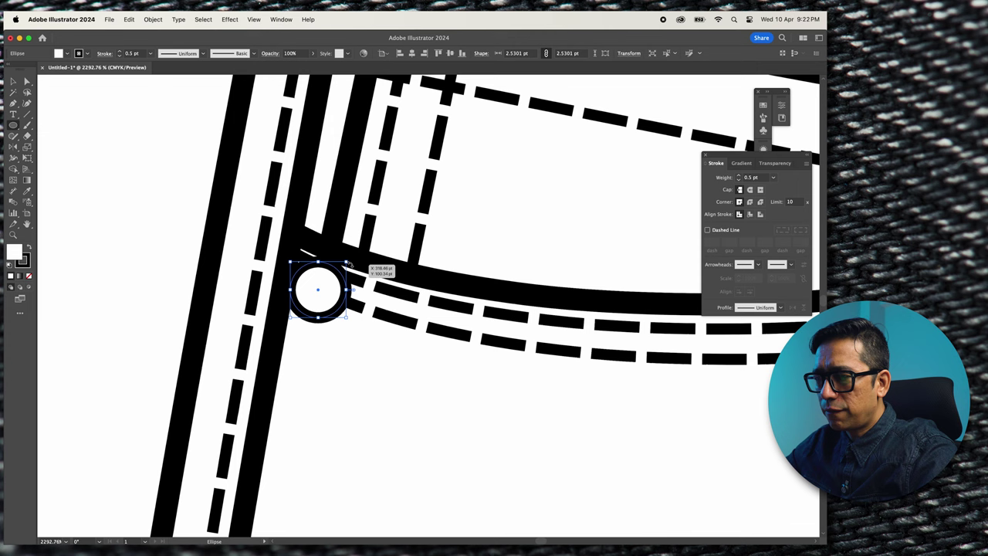
Draw a concentric inner circle about 0.95 pt in diameter inside the rivet and group it with the outer circle.
{"action": "mouse_move", "coordinate": [317, 290]}
{"action": "left_mouse_down"}
{"action": "mouse_move", "coordinate": [340, 276]}
{"action": "mouse_move", "coordinate": [327, 283]}
{"action": "left_mouse_up"}
{"action": "left_click", "coordinate": [13, 82]}
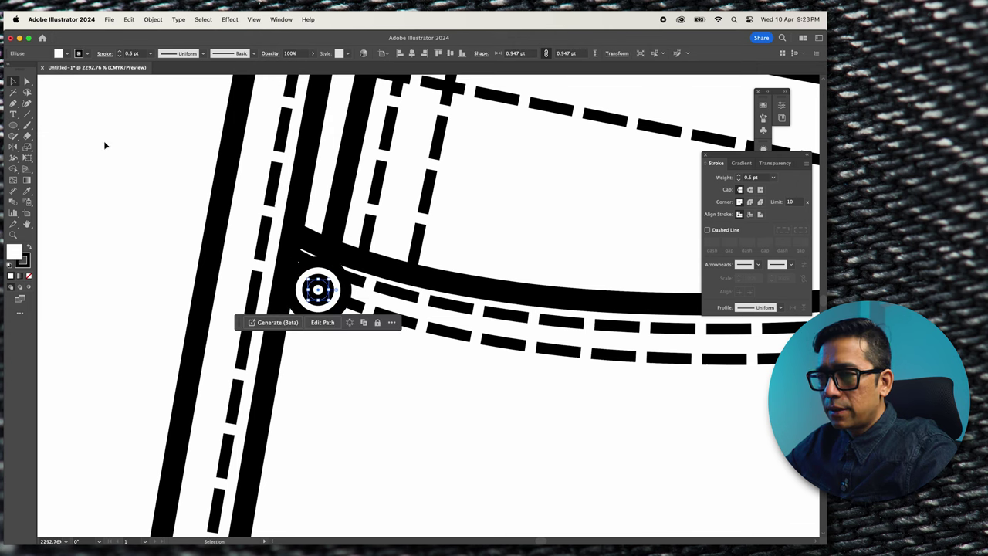
{"action": "left_click", "coordinate": [341, 310], "text": "shift"}
{"action": "key", "text": "super+g"}
{"action": "key", "text": "v"}
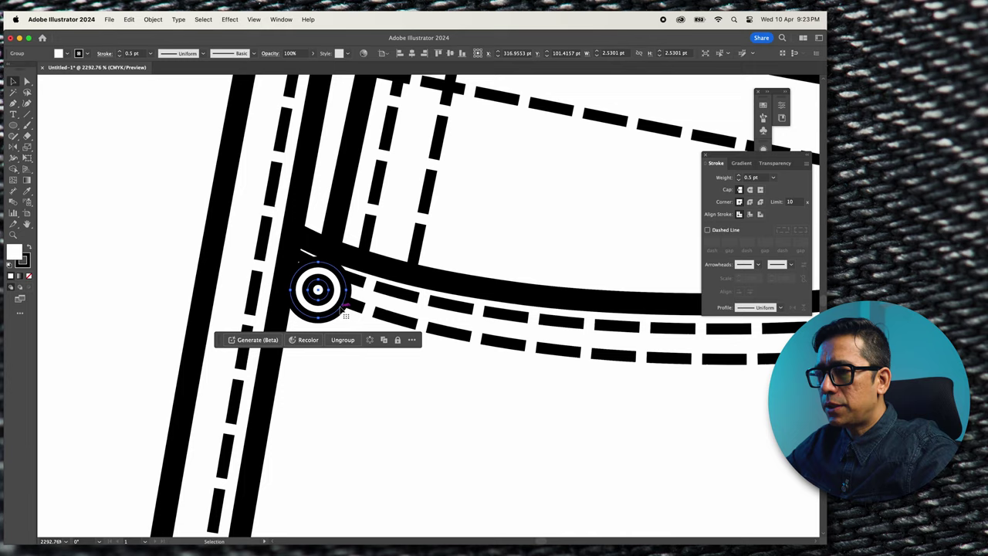
Copy the rivet group to both upper corners of the coin pocket.
{"action": "scroll", "coordinate": [332, 305], "scroll_direction": "down", "scroll_amount": 3}
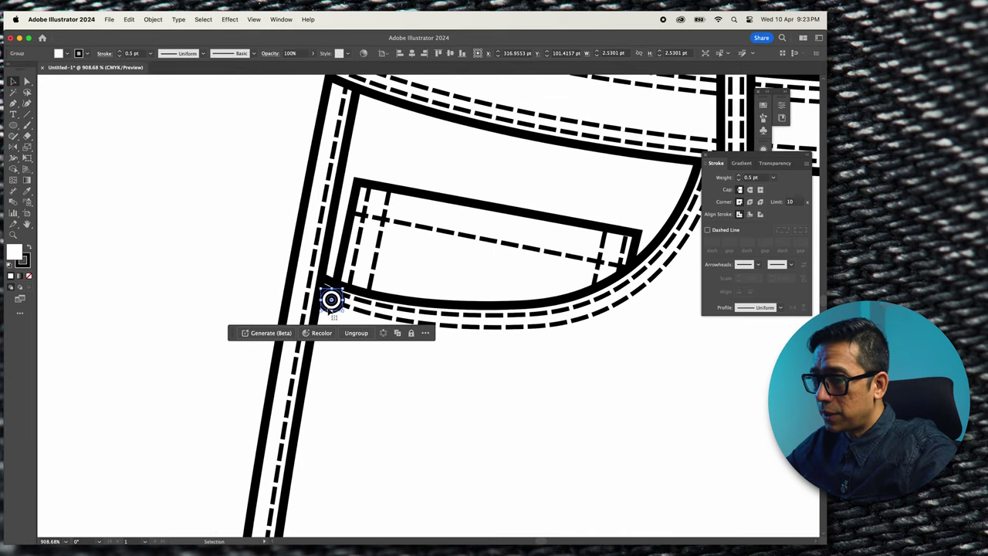
{"action": "left_click_drag", "start_coordinate": [330, 299], "coordinate": [614, 247]}
{"action": "scroll", "coordinate": [392, 337], "scroll_direction": "down", "scroll_amount": 5}
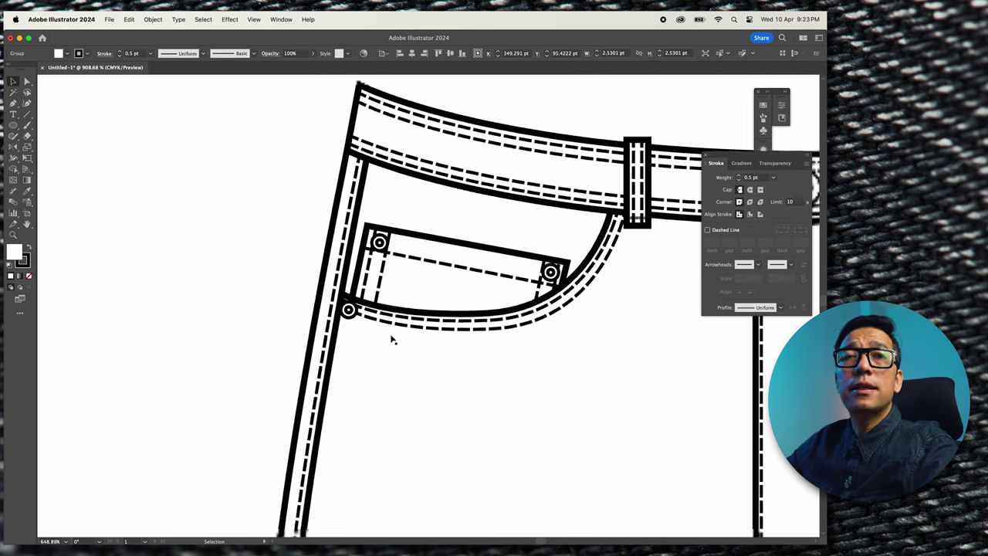
Copy the rivet to the inner ends of both front pockets beside the belt loops and to the right pocket's side-seam end, and deselect.
{"action": "scroll", "coordinate": [399, 341], "scroll_direction": "right", "scroll_amount": 5}
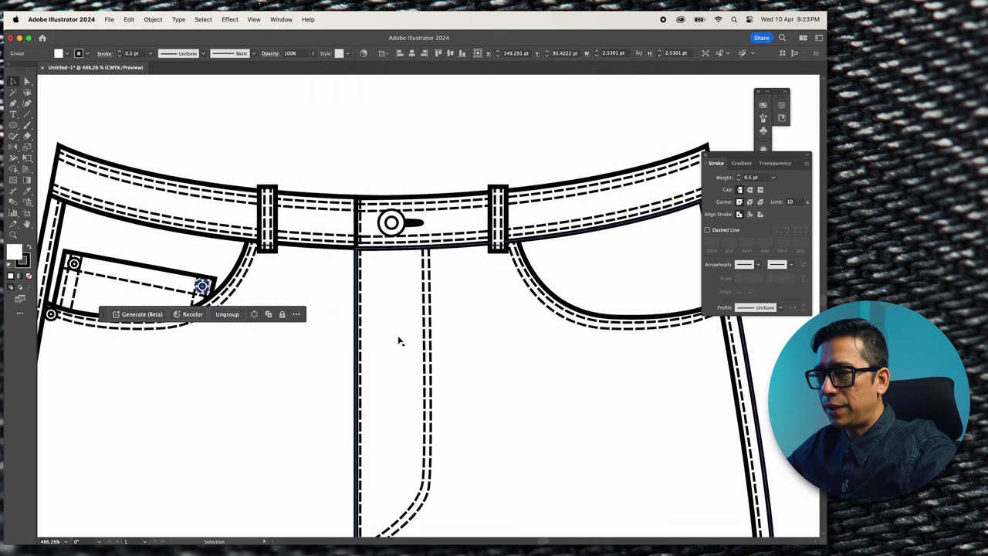
{"action": "scroll", "coordinate": [394, 342], "scroll_direction": "right", "scroll_amount": 2}
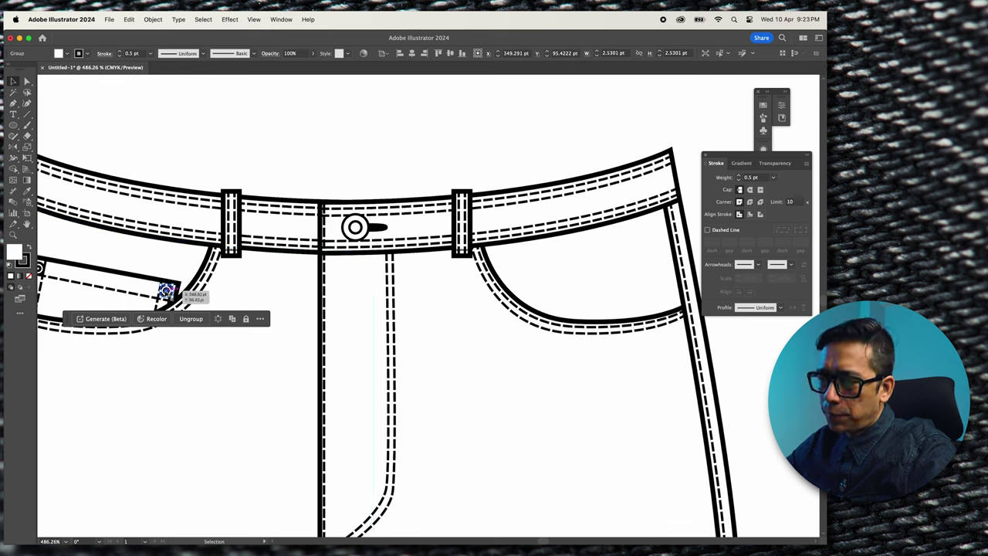
{"action": "left_click_drag", "start_coordinate": [166, 292], "coordinate": [679, 319]}
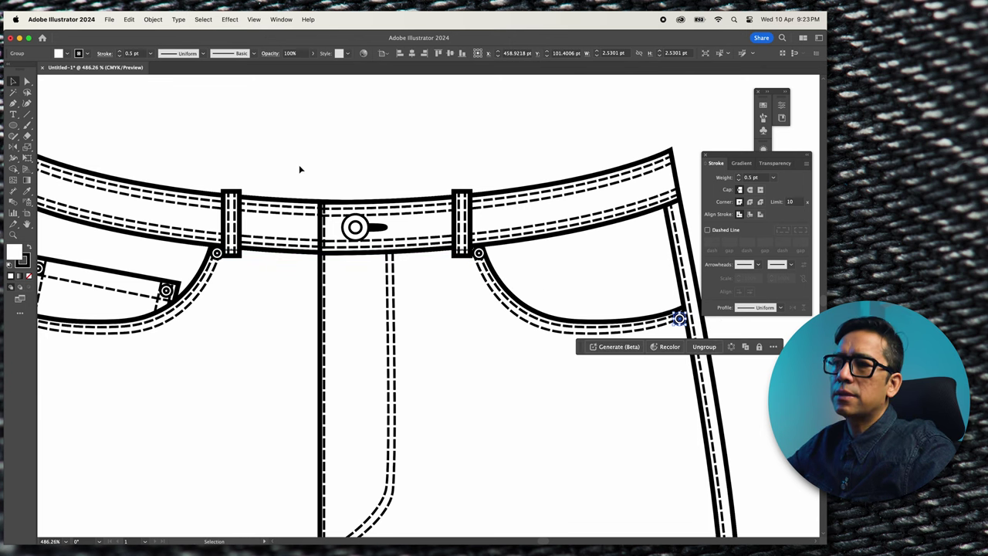
{"action": "left_click", "coordinate": [314, 157]}
{"action": "scroll", "coordinate": [405, 326], "scroll_direction": "down", "scroll_amount": 8}
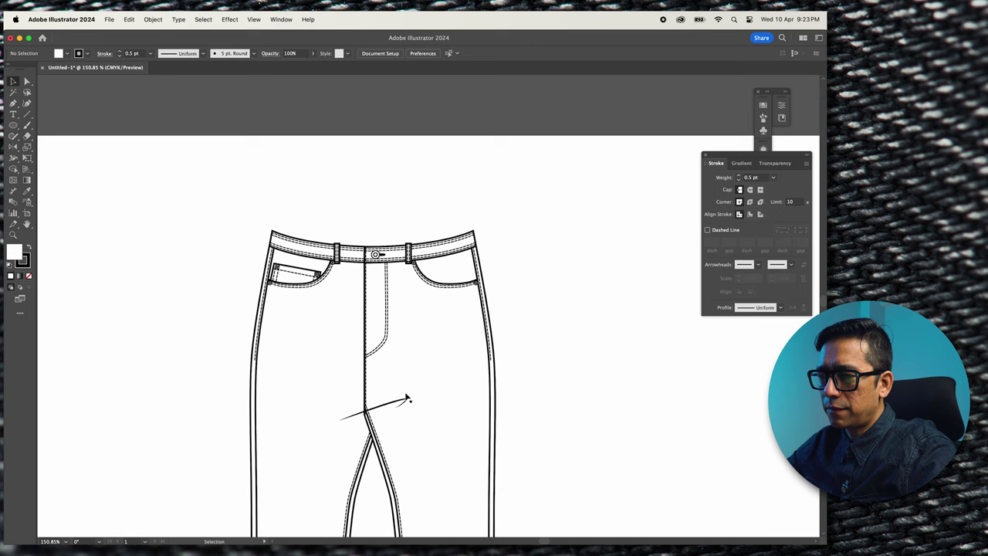
Draw a closed back waistband shape with the Pen tool between the front waistband's upper corners, arched above and curving down over the front waistband.
{"action": "scroll", "coordinate": [347, 212], "scroll_direction": "up", "scroll_amount": 4}
{"action": "key", "text": "a"}
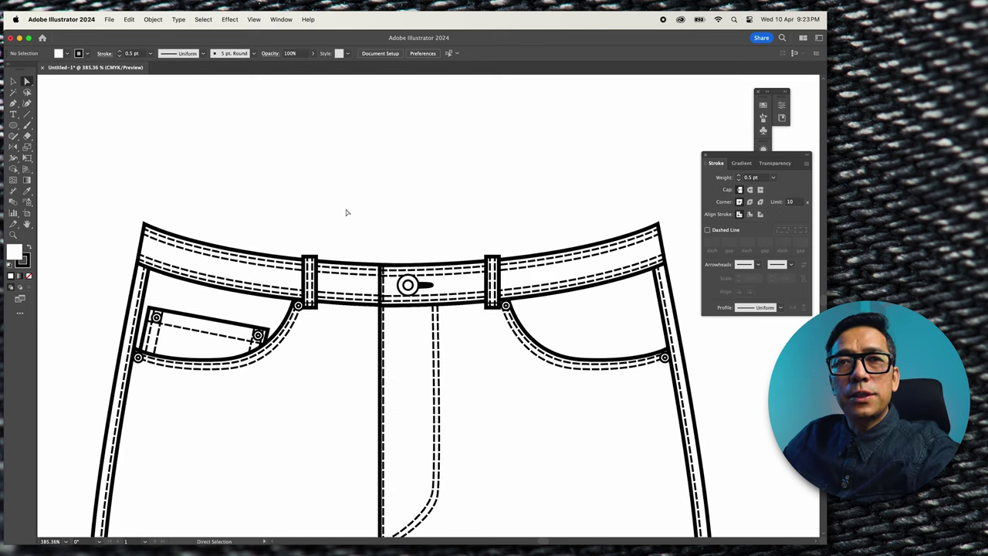
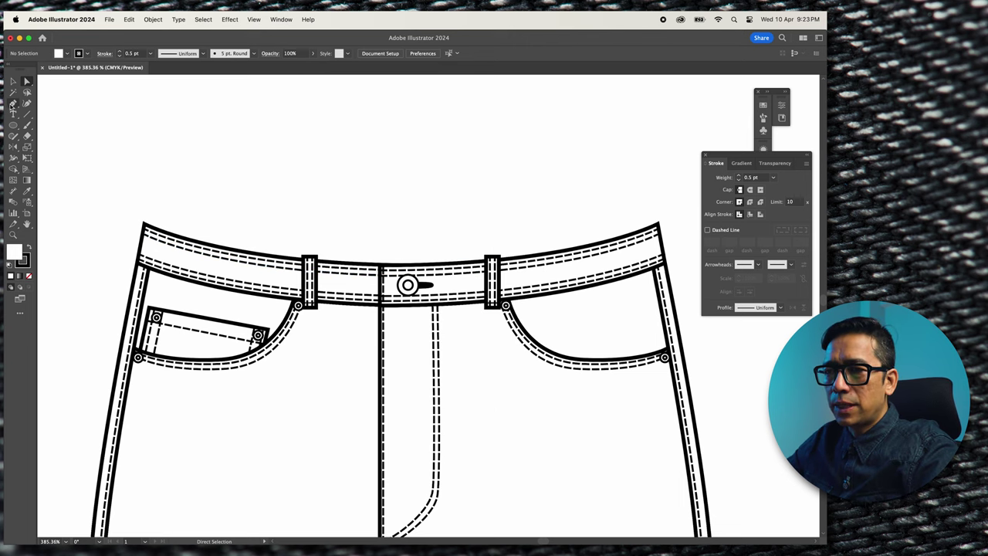
{"action": "left_click", "coordinate": [144, 225]}
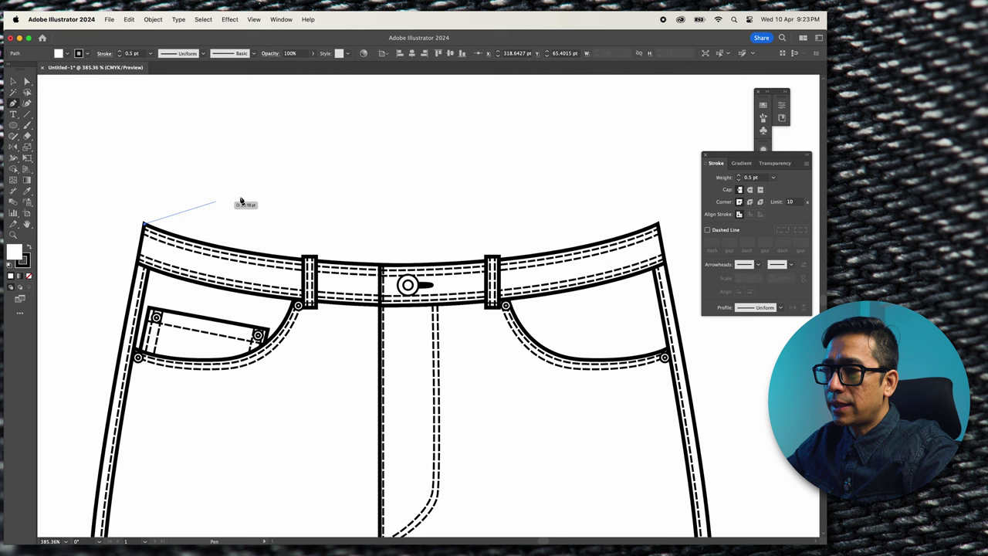
{"action": "left_click_drag", "start_coordinate": [398, 214], "coordinate": [530, 211]}
{"action": "left_click", "coordinate": [656, 225]}
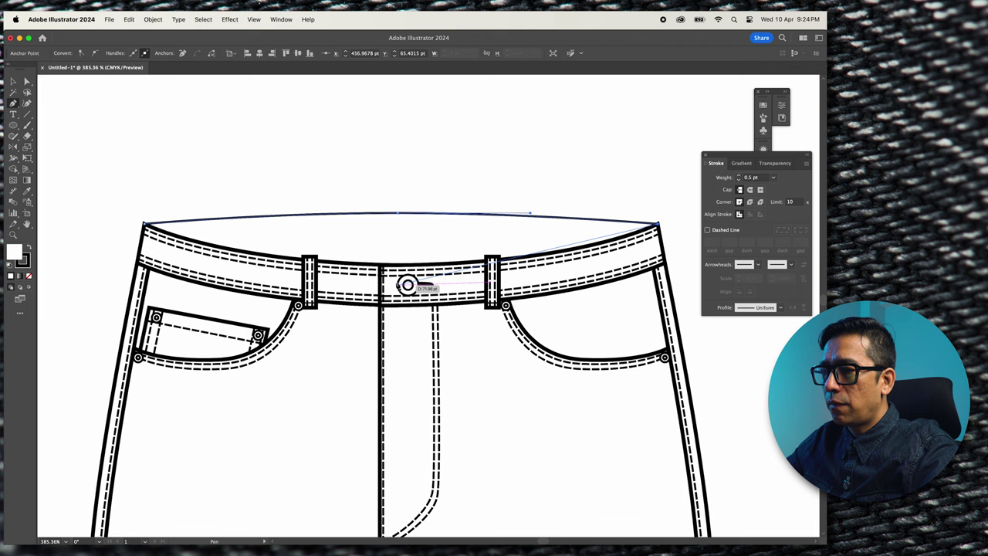
{"action": "left_click_drag", "start_coordinate": [398, 285], "coordinate": [220, 285]}
{"action": "left_click", "coordinate": [144, 225]}
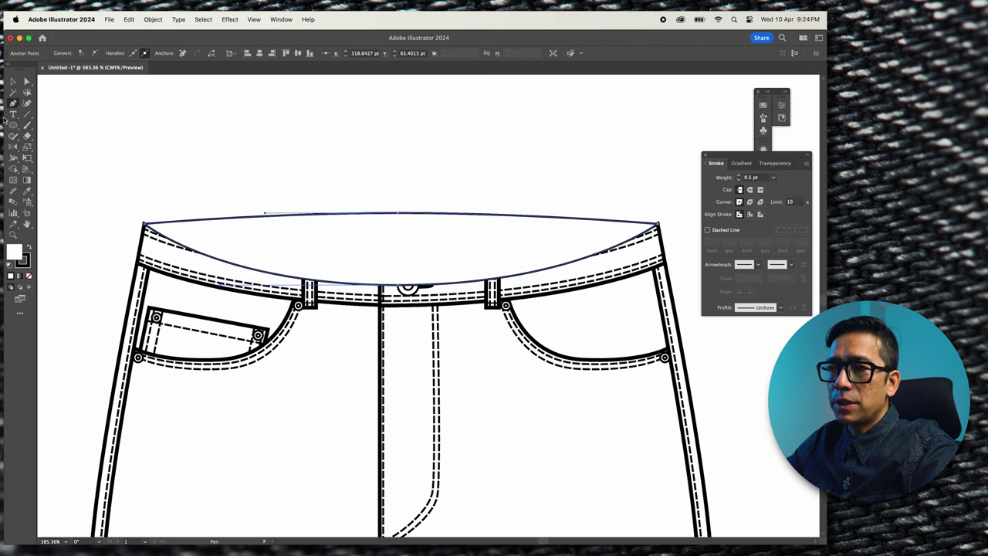
Send the back waistband shape behind the front and match the front waistband's 1 pt stroke with the Eyedropper, then deselect.
{"action": "left_click", "coordinate": [13, 81]}
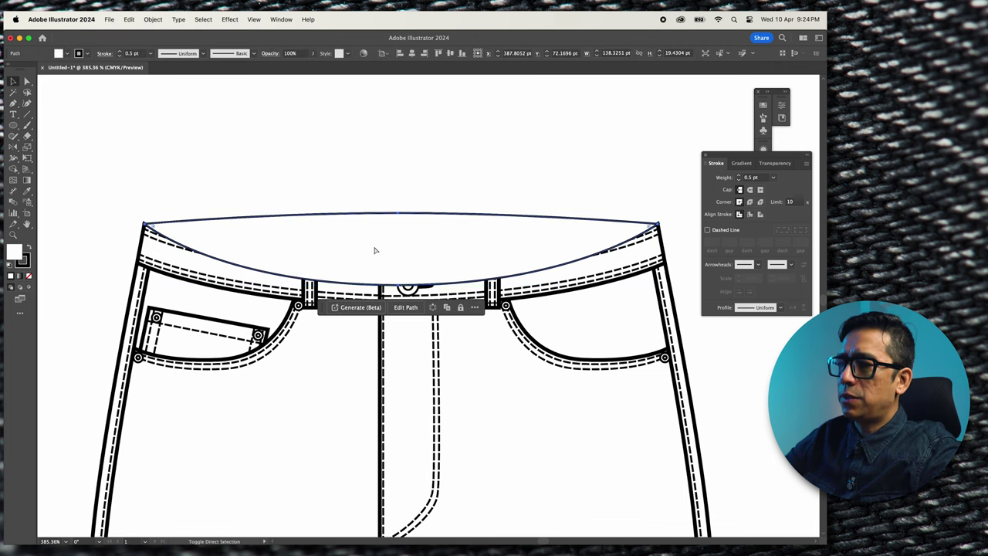
{"action": "left_click", "coordinate": [374, 250]}
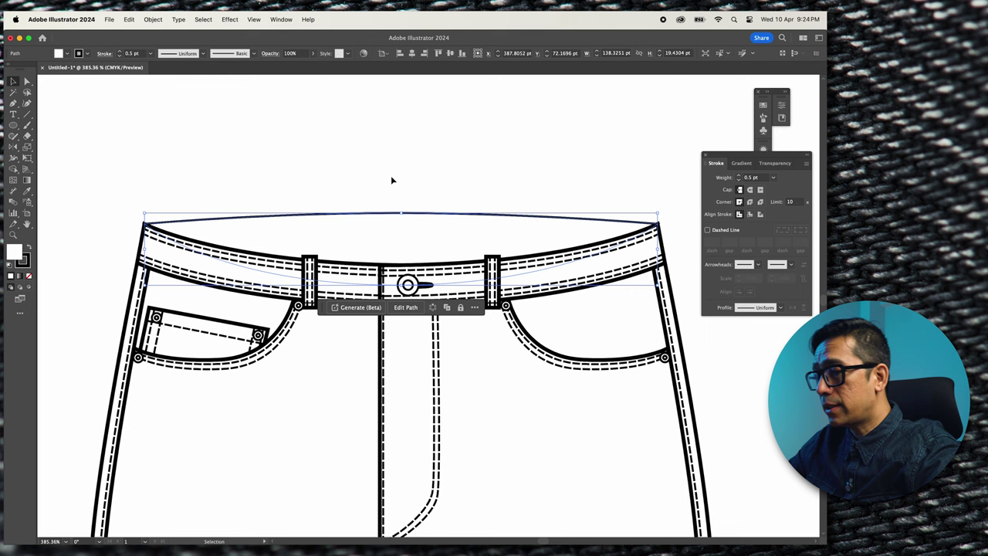
{"action": "key", "text": "i"}
{"action": "left_click", "coordinate": [606, 258]}
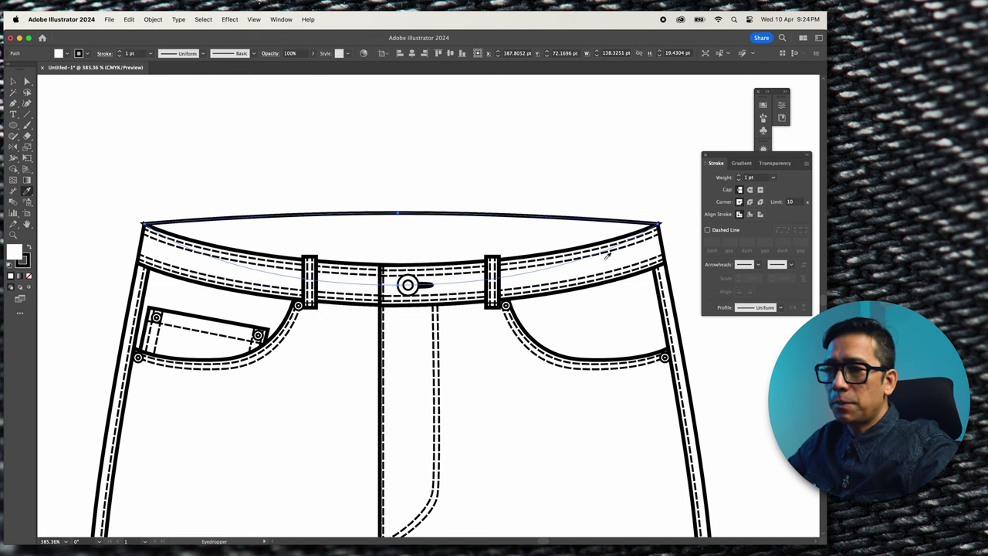
{"action": "left_click", "coordinate": [26, 83]}
{"action": "left_click", "coordinate": [103, 99]}
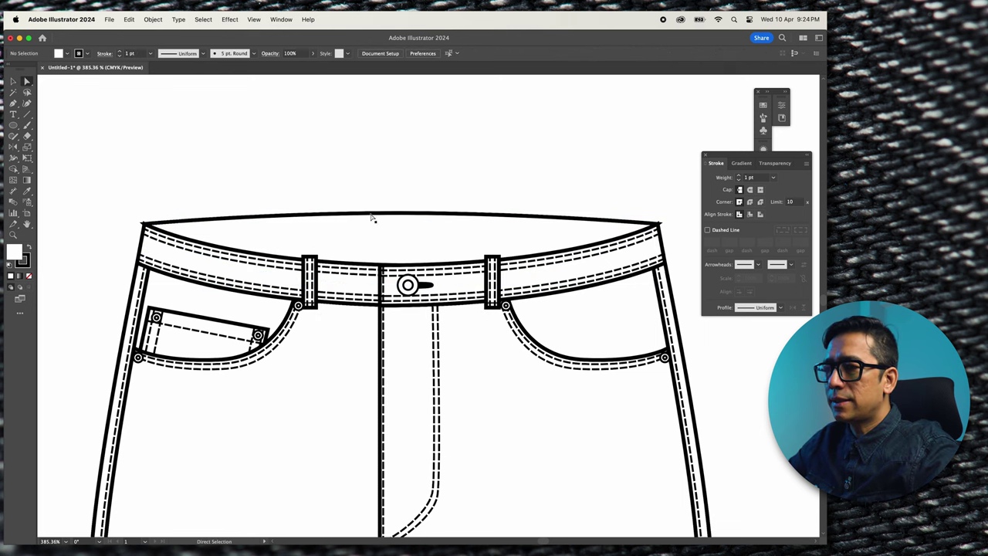
Copy the back waistband's top curve down as its lower edge, and turn a second copy just above it into 0.5 pt dashed stitching.
{"action": "scroll", "coordinate": [386, 228], "scroll_direction": "up", "scroll_amount": 5}
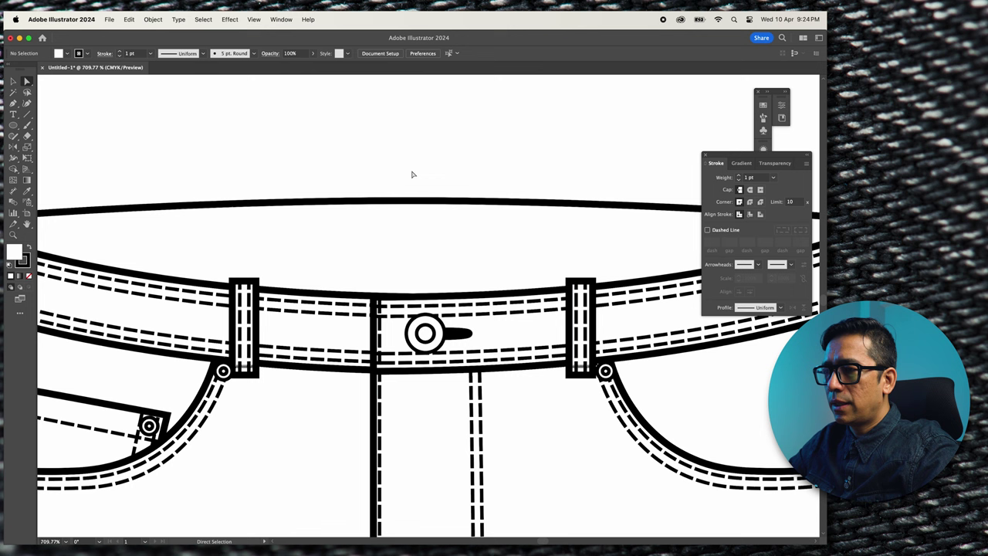
{"action": "left_click_drag", "start_coordinate": [474, 255], "coordinate": [417, 264]}
{"action": "scroll", "coordinate": [413, 264], "scroll_direction": "down", "scroll_amount": 3}
{"action": "key", "text": "i"}
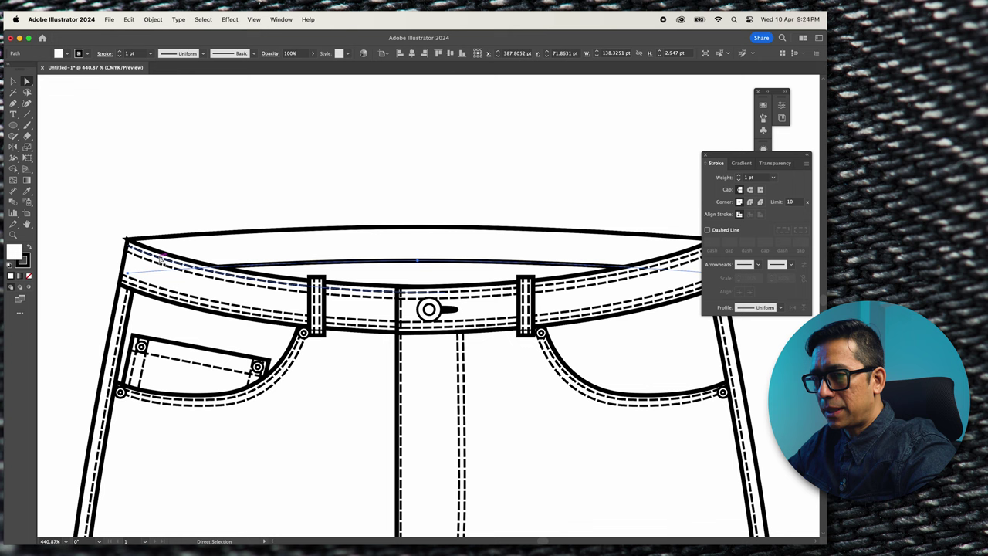
{"action": "left_click", "coordinate": [182, 291]}
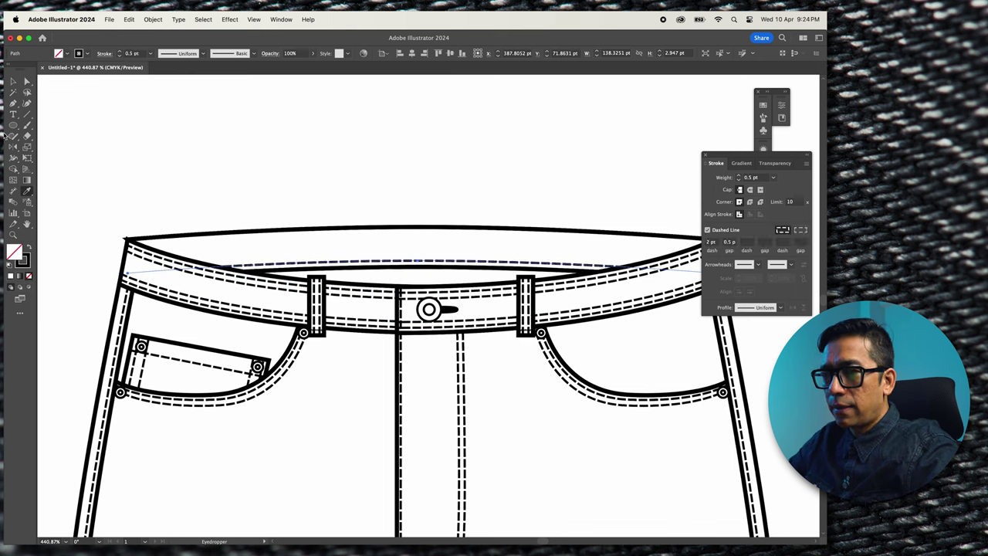
{"action": "left_click", "coordinate": [25, 83]}
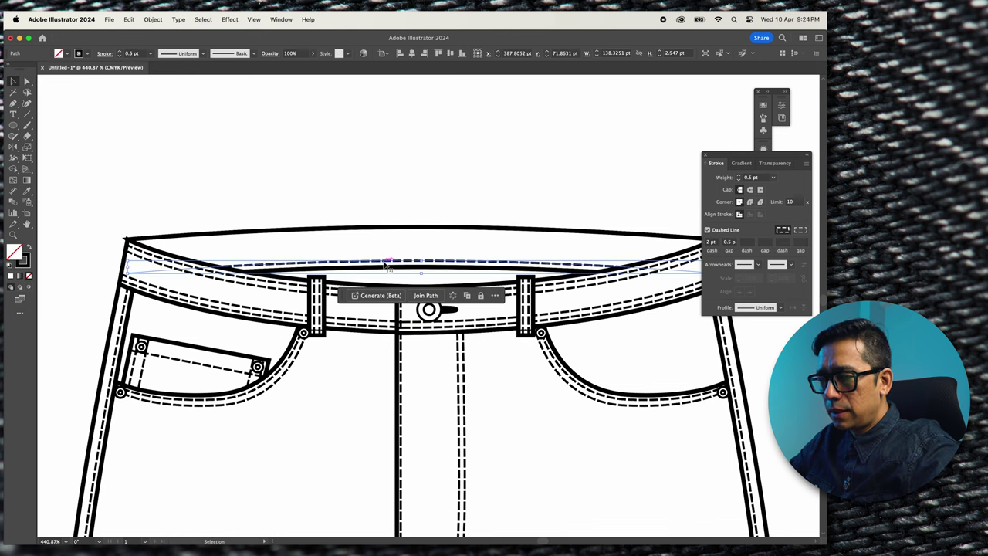
Copy the dashed line upward to form double stitching along both the lower and upper edges of the back waistband.
{"action": "key", "text": "v"}
{"action": "left_click_drag", "start_coordinate": [385, 263], "coordinate": [386, 256]}
{"action": "key", "text": "a"}
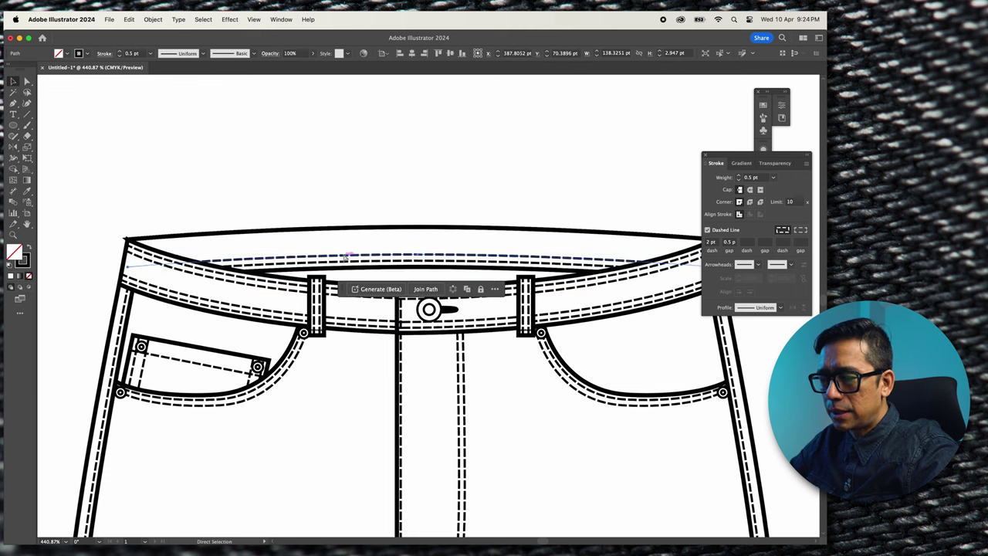
{"action": "left_click_drag", "start_coordinate": [343, 257], "coordinate": [349, 243]}
{"action": "left_click", "coordinate": [321, 231]}
Copy the right belt loop's outline and place it behind the right part of the back waistband, with only its tip above the top edge.
{"action": "left_click_drag", "start_coordinate": [200, 280], "coordinate": [513, 283]}
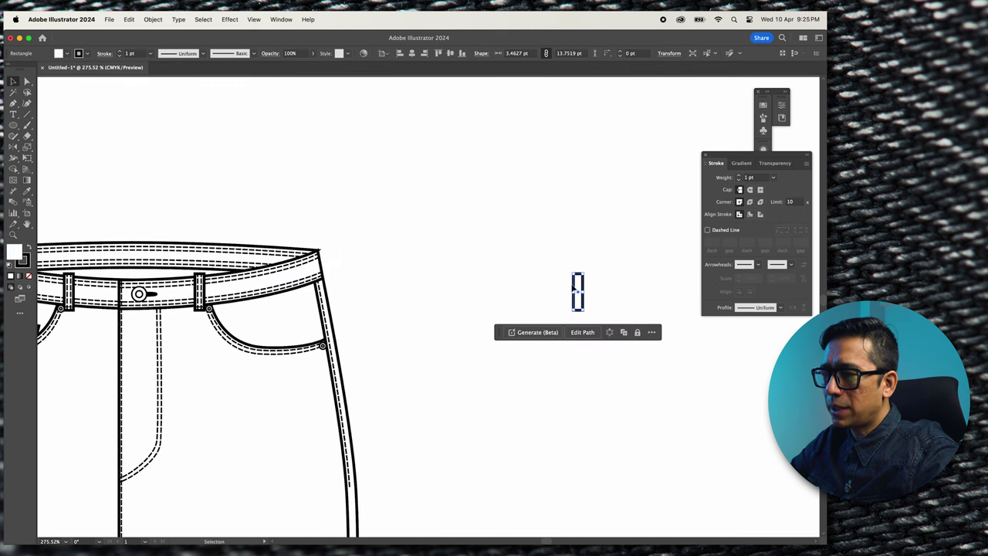
{"action": "left_click_drag", "start_coordinate": [577, 288], "coordinate": [248, 249]}
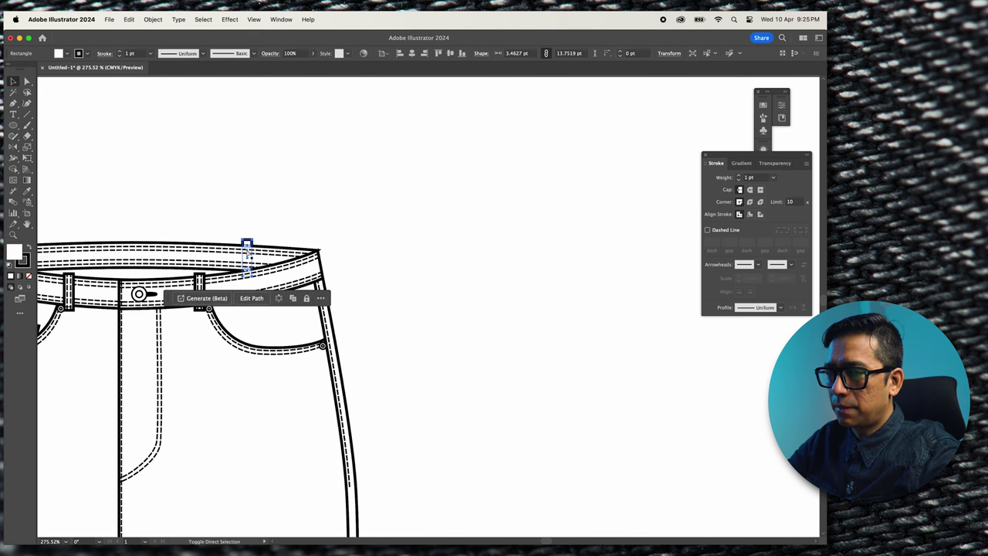
{"action": "scroll", "coordinate": [247, 245], "scroll_direction": "up", "scroll_amount": 5}
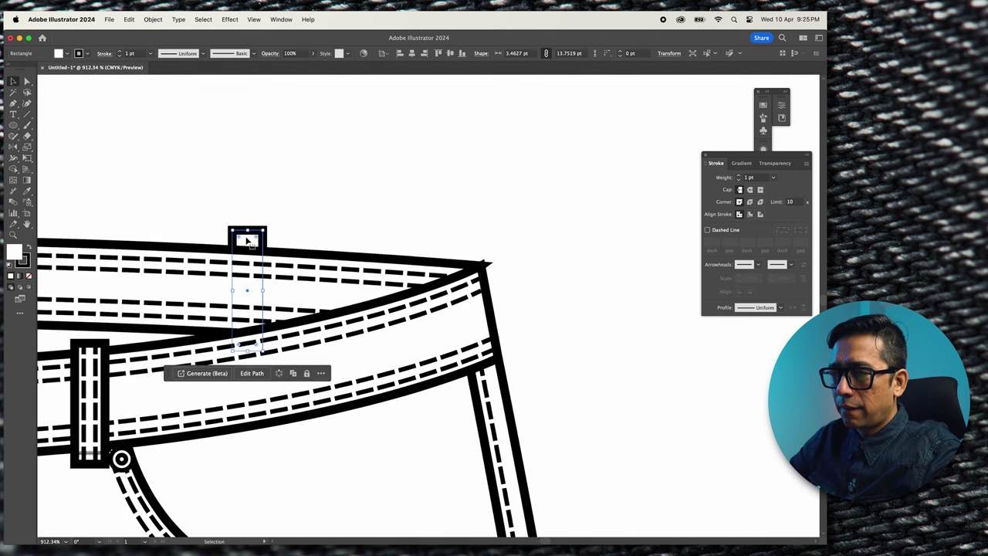
{"action": "left_click_drag", "start_coordinate": [246, 242], "coordinate": [248, 247]}
Copy the back belt loop to the centre and to the left part of the back waistband's top edge, and deselect.
{"action": "scroll", "coordinate": [558, 240], "scroll_direction": "left", "scroll_amount": 10}
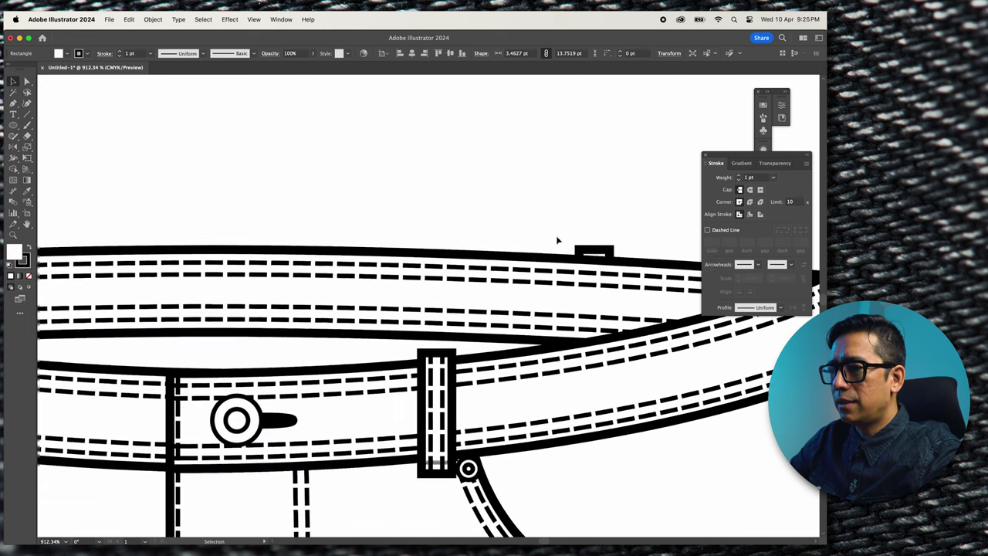
{"action": "scroll", "coordinate": [557, 241], "scroll_direction": "left", "scroll_amount": 3}
{"action": "left_click", "coordinate": [623, 263]}
{"action": "left_click_drag", "start_coordinate": [609, 263], "coordinate": [246, 249]}
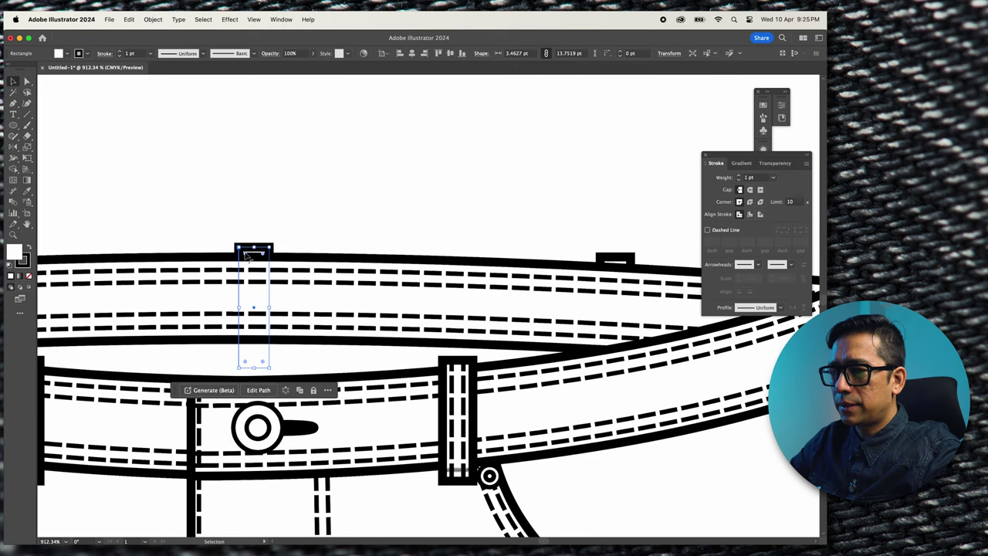
{"action": "scroll", "coordinate": [347, 247], "scroll_direction": "left", "scroll_amount": 5}
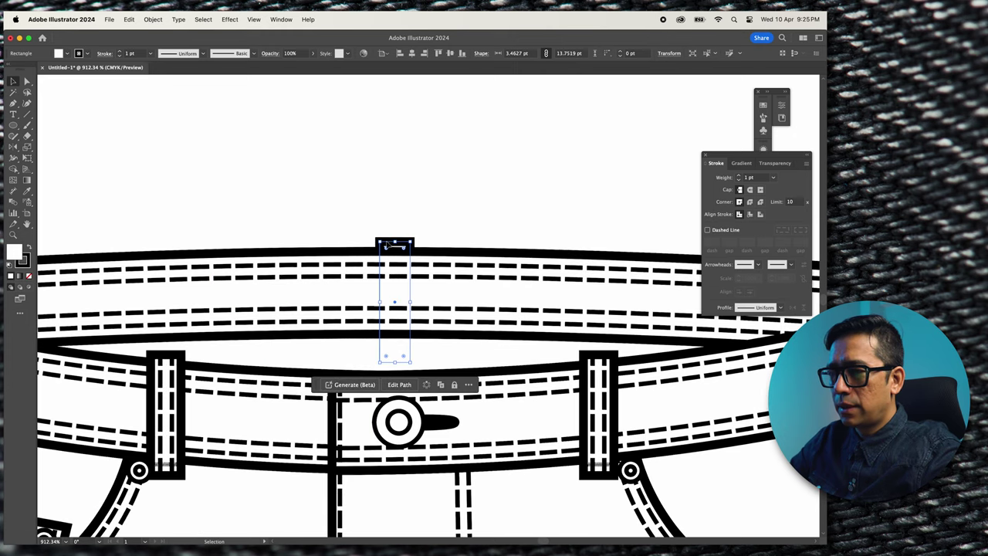
{"action": "left_click_drag", "start_coordinate": [386, 244], "coordinate": [121, 252]}
{"action": "left_click", "coordinate": [300, 216]}
{"action": "scroll", "coordinate": [305, 225], "scroll_direction": "down", "scroll_amount": 3}
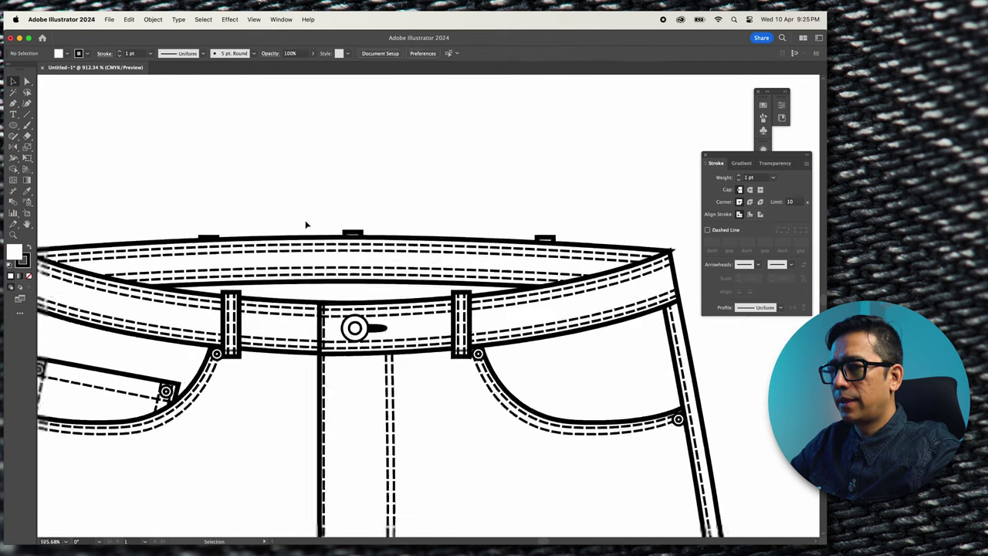
{"action": "scroll", "coordinate": [305, 225], "scroll_direction": "down", "scroll_amount": 5}
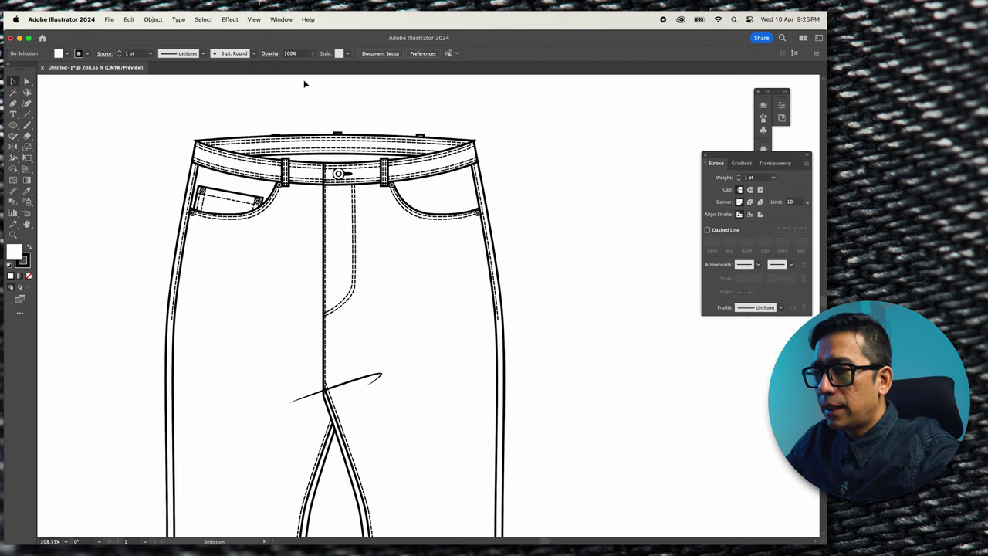
Fill the back waistband shape with light grey BCBCBC.
{"action": "scroll", "coordinate": [304, 84], "scroll_direction": "up", "scroll_amount": 6}
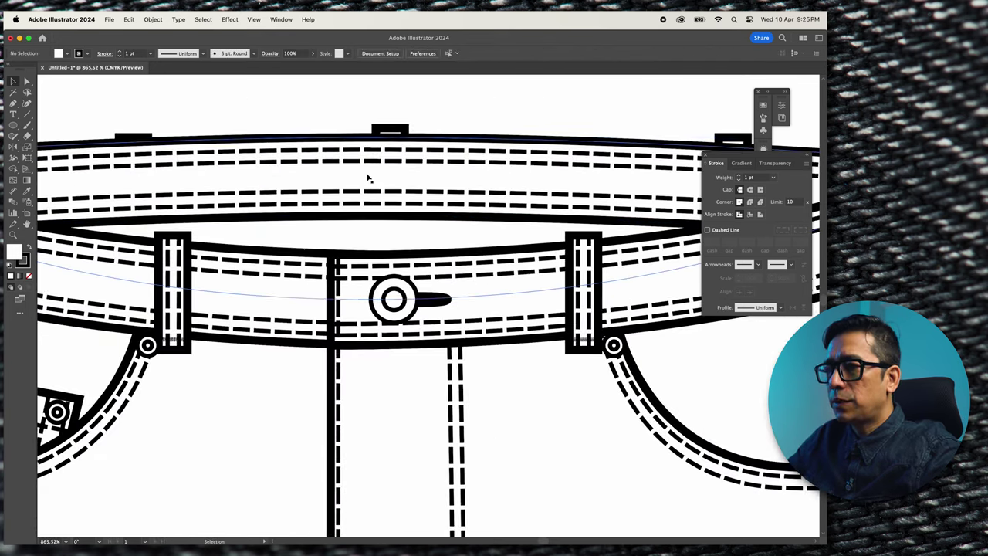
{"action": "left_click", "coordinate": [368, 178]}
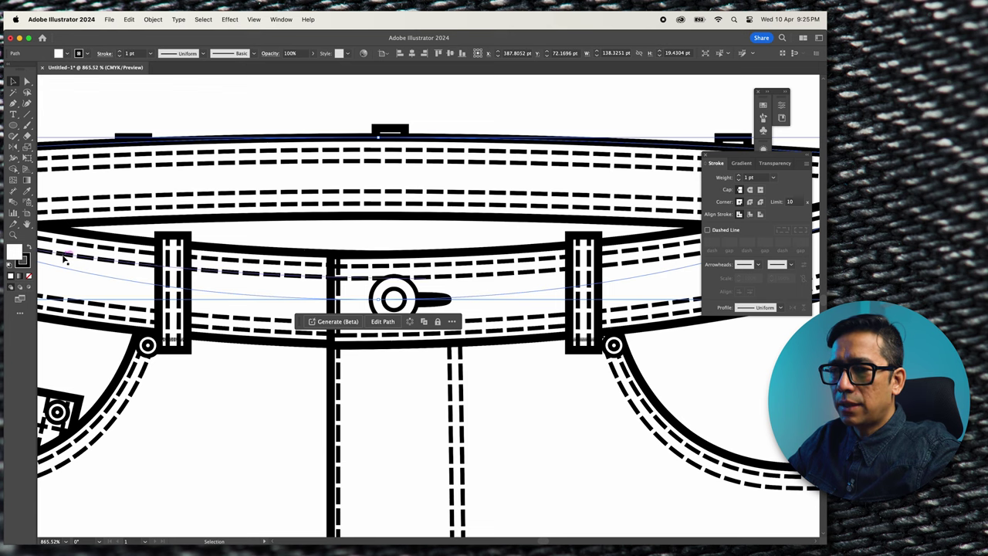
{"action": "double_click", "coordinate": [15, 254]}
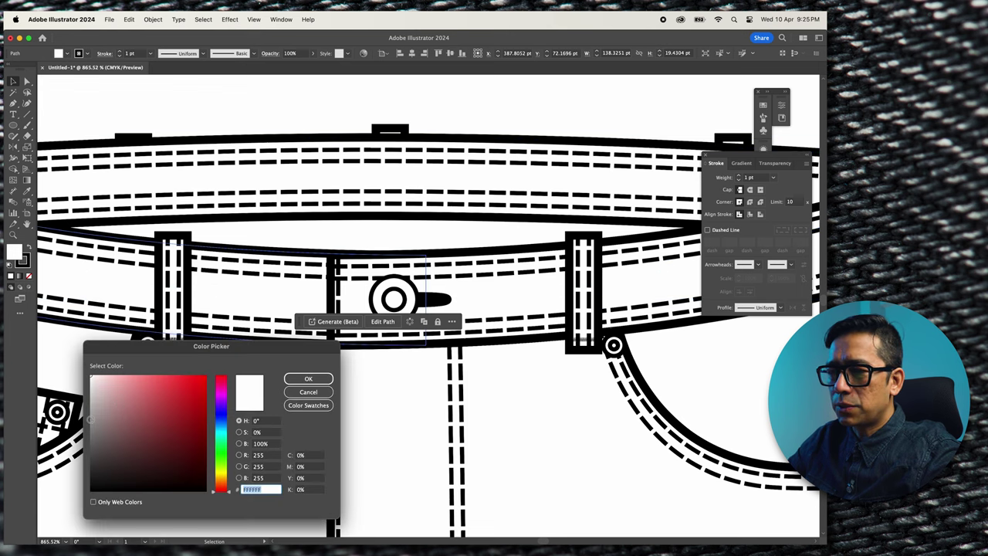
{"action": "type", "text": "9b9b9b"}
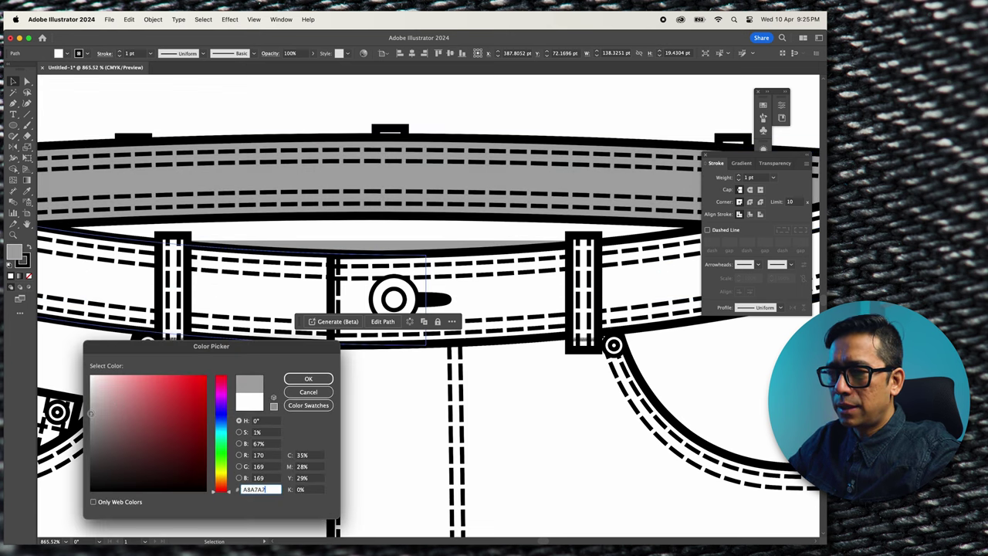
{"action": "left_click_drag", "start_coordinate": [90, 412], "coordinate": [90, 403]}
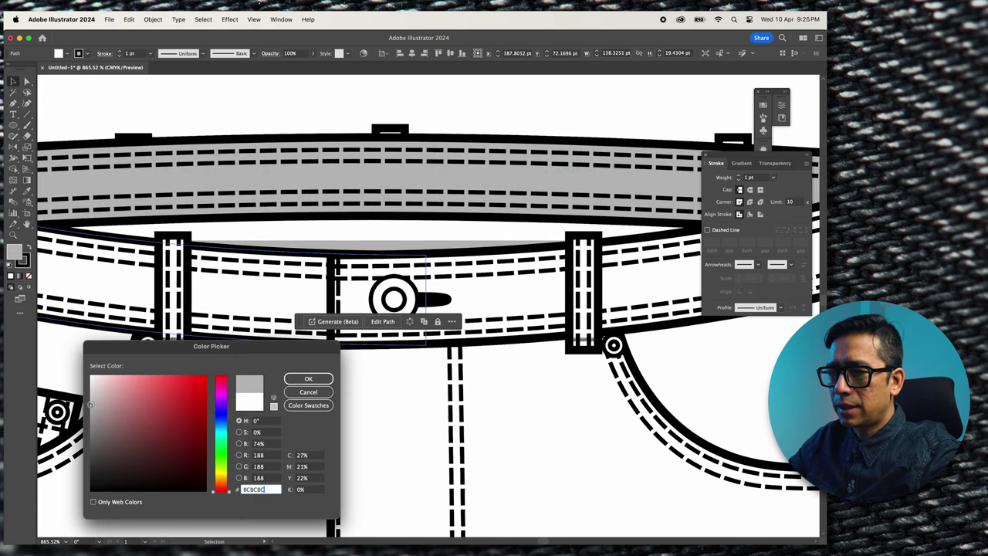
{"action": "left_click", "coordinate": [309, 379]}
Remove the white fill from the back waistband's lower edge curve and deselect it.
{"action": "left_click", "coordinate": [365, 230]}
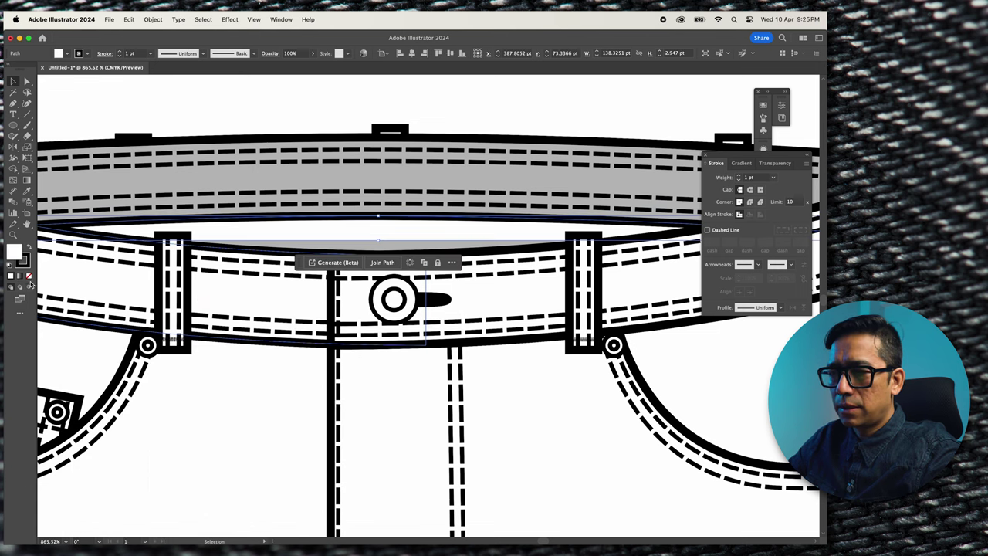
{"action": "left_click", "coordinate": [286, 121]}
{"action": "scroll", "coordinate": [471, 277], "scroll_direction": "down", "scroll_amount": 5}
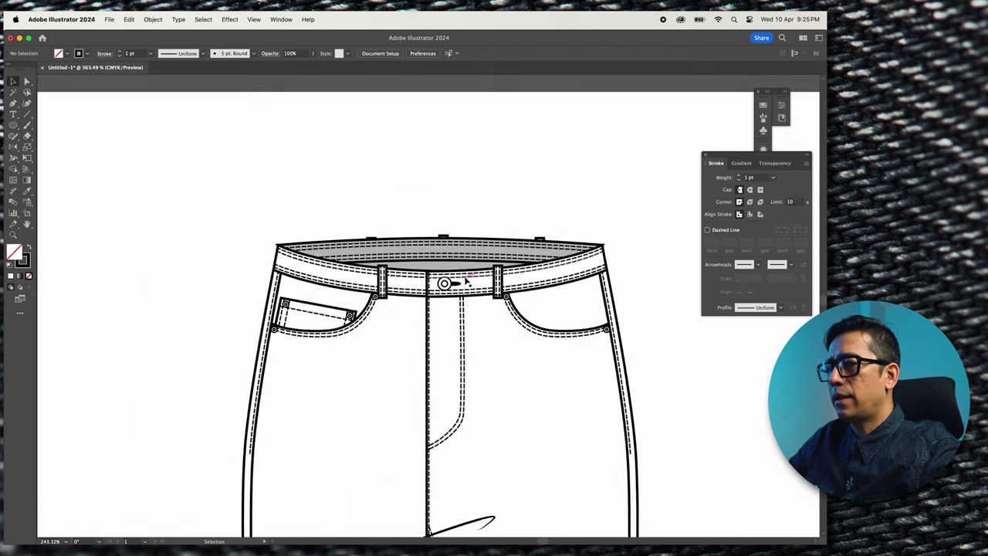
Draw freehand crease lines with the Pencil tool, one at each inner knee and three to the right of the fly.
{"action": "scroll", "coordinate": [466, 282], "scroll_direction": "down", "scroll_amount": 5}
{"action": "key", "text": "n"}
{"action": "left_click_drag", "start_coordinate": [320, 324], "coordinate": [344, 391]}
{"action": "left_click_drag", "start_coordinate": [267, 343], "coordinate": [245, 381]}
{"action": "key", "text": "super+z"}
{"action": "left_click_drag", "start_coordinate": [273, 322], "coordinate": [251, 367]}
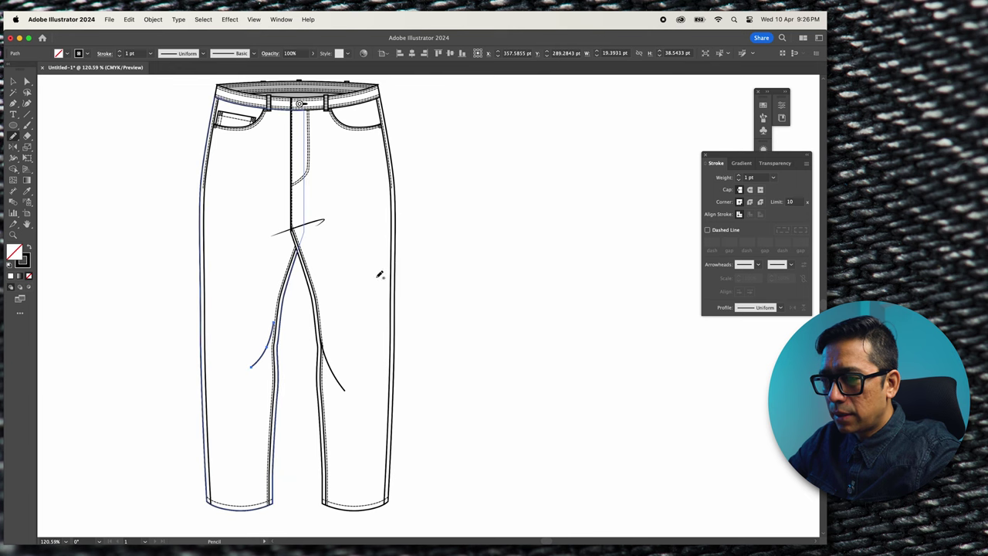
{"action": "mouse_move", "coordinate": [299, 208]}
{"action": "left_mouse_down"}
{"action": "mouse_move", "coordinate": [378, 196]}
{"action": "mouse_move", "coordinate": [353, 220]}
{"action": "left_mouse_up"}
Apply the stroke width profile tapered at both ends to the crease lines right of the fly.
{"action": "left_click", "coordinate": [27, 81]}
{"action": "left_click", "coordinate": [339, 201], "text": "shift"}
{"action": "left_click", "coordinate": [332, 191], "text": "shift"}
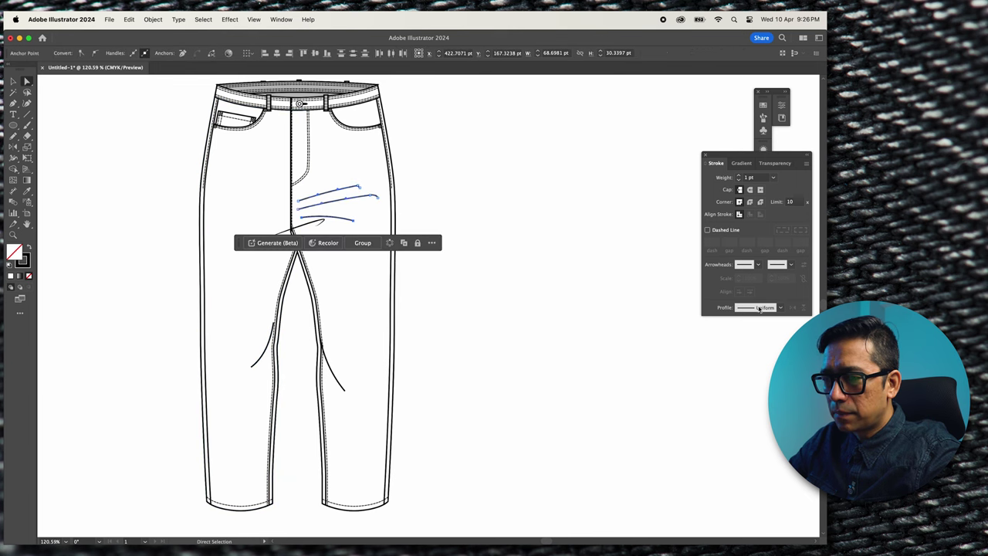
{"action": "left_click", "coordinate": [760, 308]}
{"action": "left_click", "coordinate": [752, 337]}
{"action": "left_click", "coordinate": [478, 362]}
Apply the double-tapered stroke width profile to the crease lines at both inner knees.
{"action": "left_click", "coordinate": [333, 376]}
{"action": "left_click", "coordinate": [266, 350], "text": "shift"}
{"action": "left_click", "coordinate": [760, 308]}
{"action": "left_click", "coordinate": [753, 337]}
{"action": "left_click", "coordinate": [341, 219]}
{"action": "left_click", "coordinate": [463, 231]}
Draw several short, slightly curved crease lines with the Pencil tool to the left of the fly.
{"action": "key", "text": "n"}
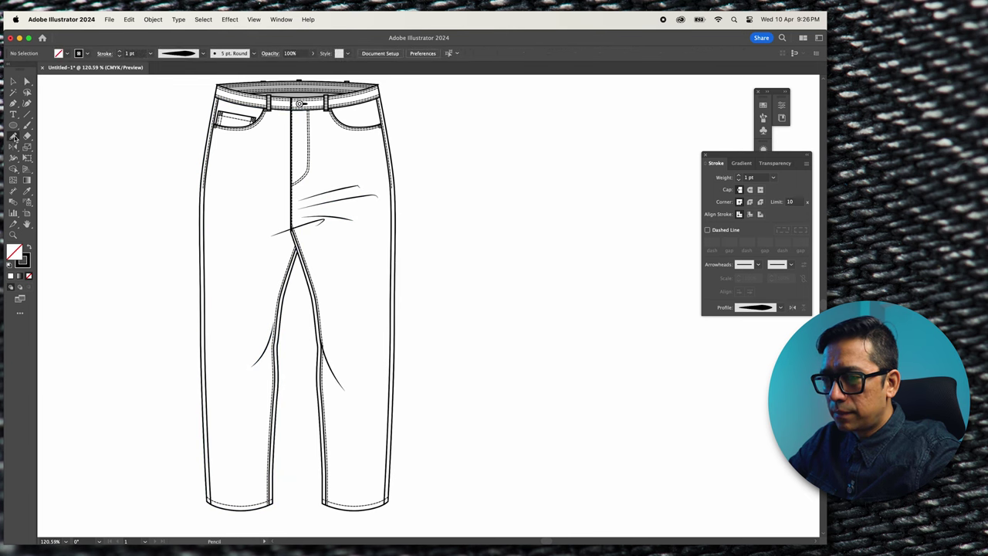
{"action": "left_click_drag", "start_coordinate": [227, 199], "coordinate": [284, 205]}
{"action": "mouse_move", "coordinate": [238, 179]}
{"action": "left_mouse_down"}
{"action": "mouse_move", "coordinate": [292, 185]}
{"action": "mouse_move", "coordinate": [281, 193]}
{"action": "left_mouse_up"}
{"action": "key", "text": "super+z"}
{"action": "left_click_drag", "start_coordinate": [237, 247], "coordinate": [276, 218]}
{"action": "key", "text": "super+z"}
Draw two diagonal crease lines on each inner thigh, fanning outward from the inseam below the crotch.
{"action": "mouse_move", "coordinate": [306, 261]}
{"action": "left_mouse_down"}
{"action": "mouse_move", "coordinate": [340, 294]}
{"action": "mouse_move", "coordinate": [252, 308]}
{"action": "left_mouse_up"}
{"action": "key", "text": "super+z"}
{"action": "left_click_drag", "start_coordinate": [282, 285], "coordinate": [259, 325]}
{"action": "left_click_drag", "start_coordinate": [304, 257], "coordinate": [339, 303]}
{"action": "left_click_drag", "start_coordinate": [314, 290], "coordinate": [327, 306]}
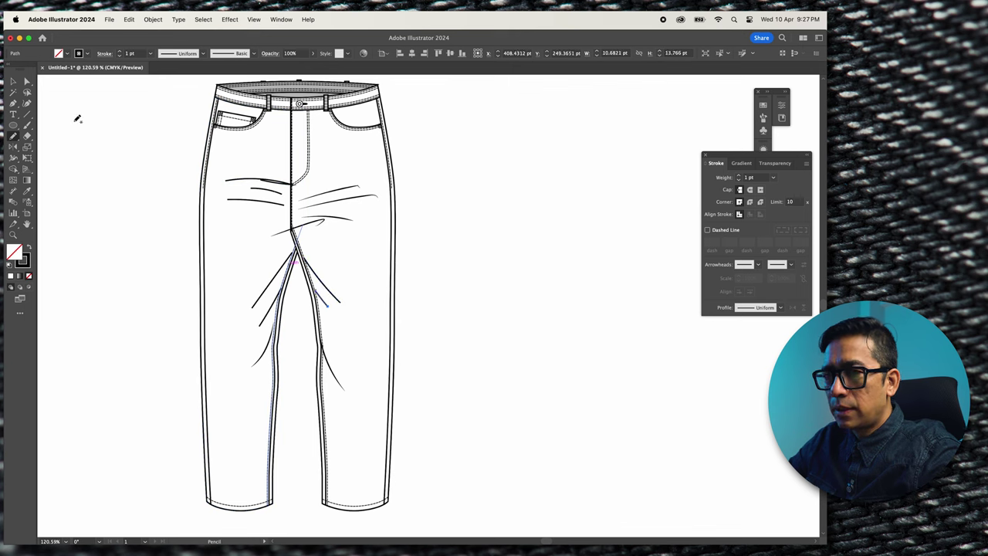
Apply the triangular width profile to the four inner-thigh creases, thick at the inseam and pointed at the outer end.
{"action": "left_click", "coordinate": [270, 307], "text": "shift"}
{"action": "left_click", "coordinate": [270, 285], "text": "shift"}
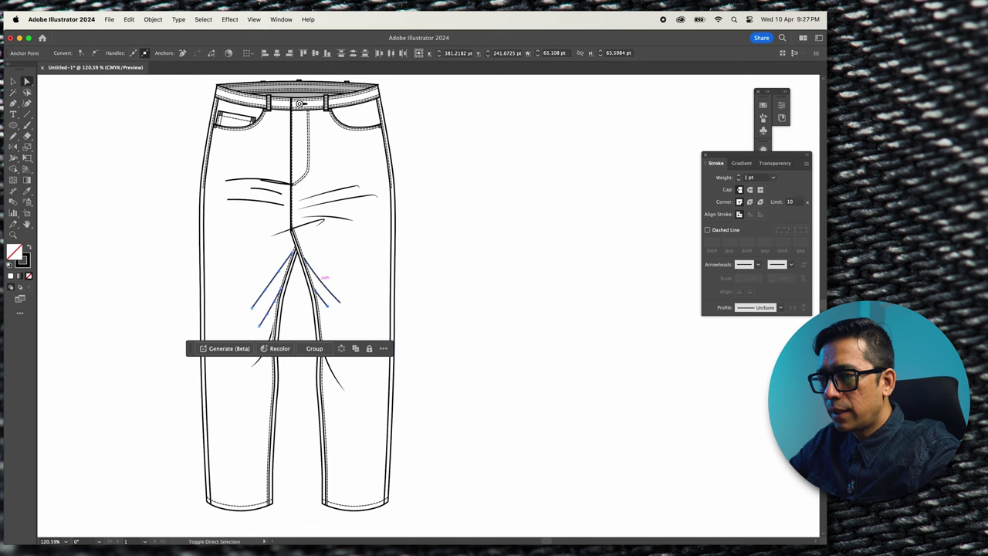
{"action": "left_click", "coordinate": [324, 282], "text": "shift"}
{"action": "left_click", "coordinate": [764, 308]}
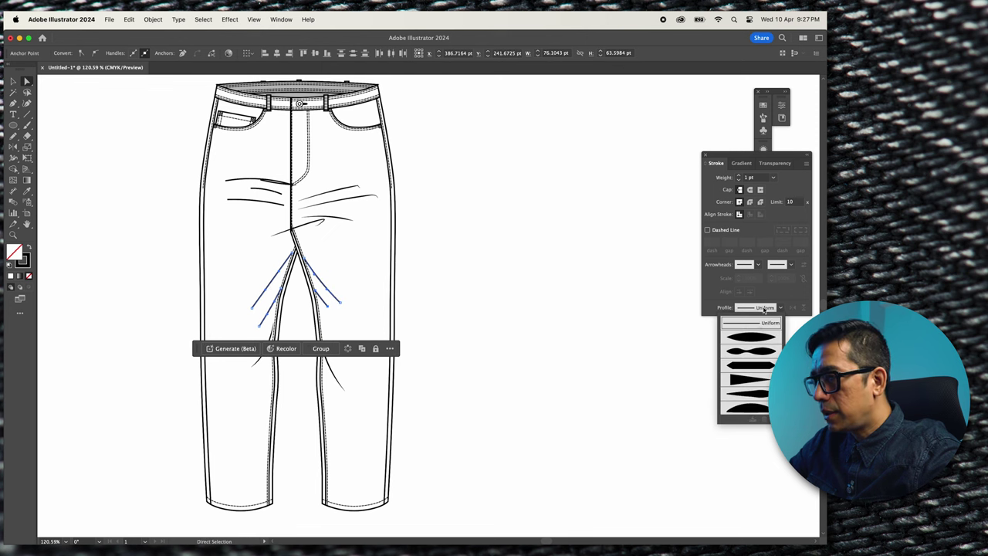
{"action": "left_click", "coordinate": [754, 380]}
{"action": "left_click", "coordinate": [491, 311]}
Move the thick end points of the four inner-thigh creases inward so they meet the inseam lines.
{"action": "scroll", "coordinate": [347, 254], "scroll_direction": "up", "scroll_amount": 6}
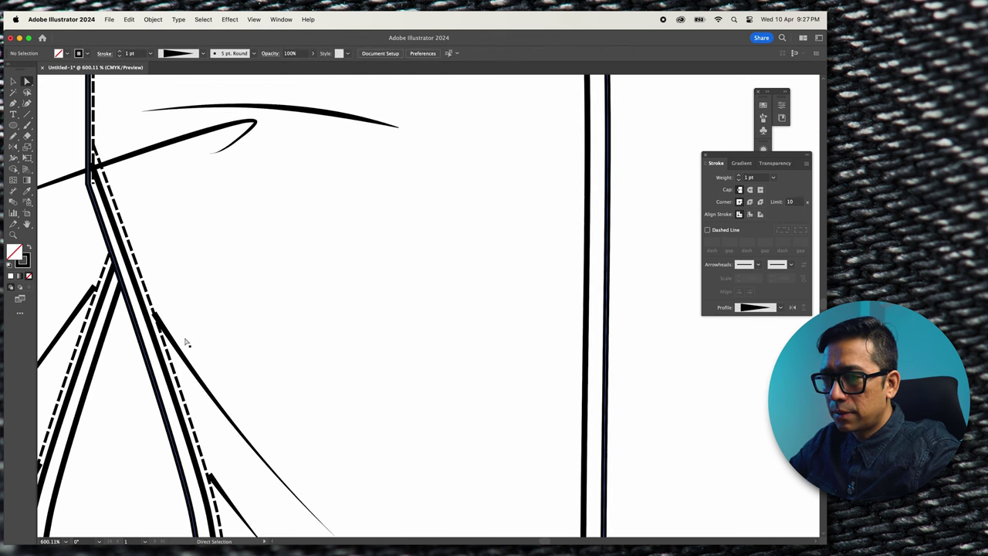
{"action": "left_click_drag", "start_coordinate": [157, 314], "coordinate": [141, 300]}
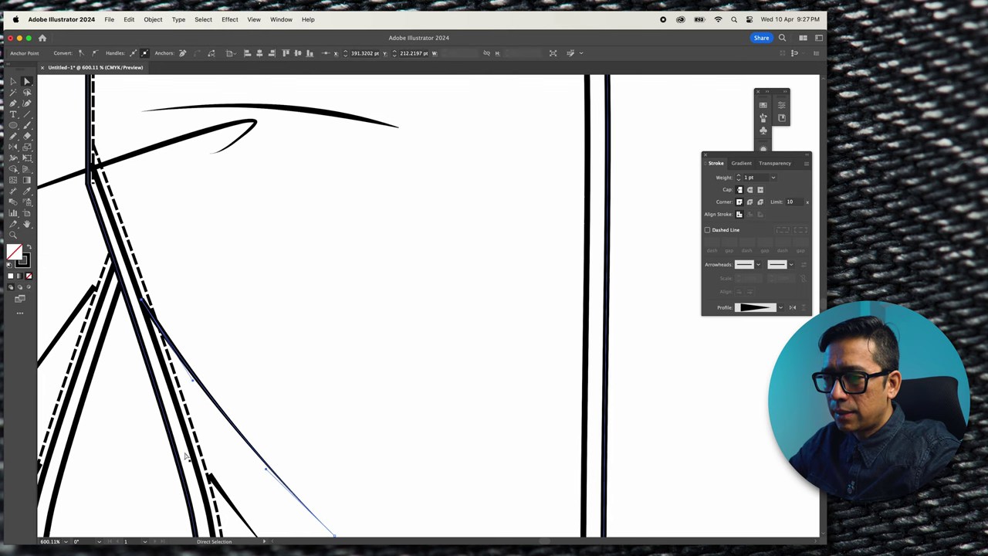
{"action": "left_click_drag", "start_coordinate": [209, 476], "coordinate": [190, 445]}
{"action": "scroll", "coordinate": [181, 413], "scroll_direction": "left", "scroll_amount": 5}
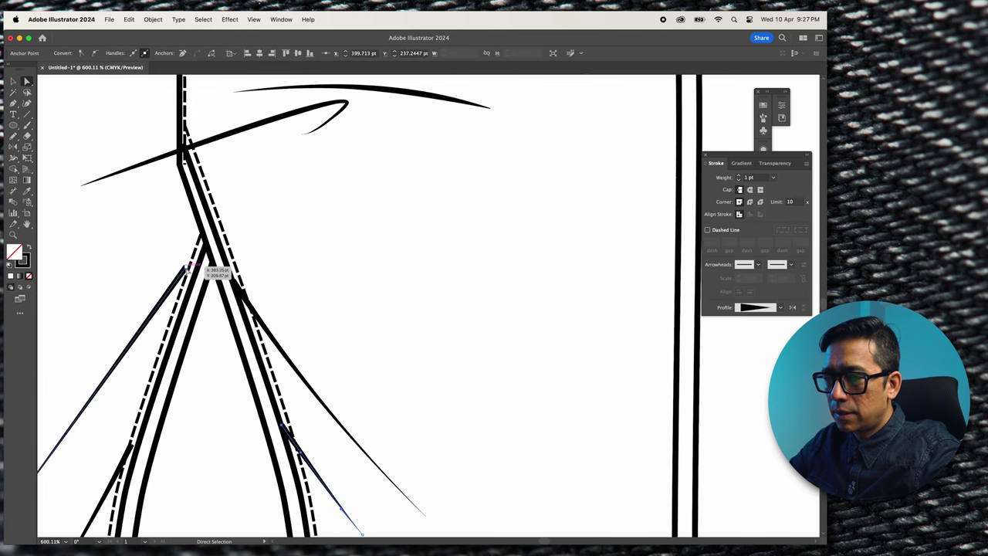
{"action": "left_click_drag", "start_coordinate": [187, 268], "coordinate": [193, 265]}
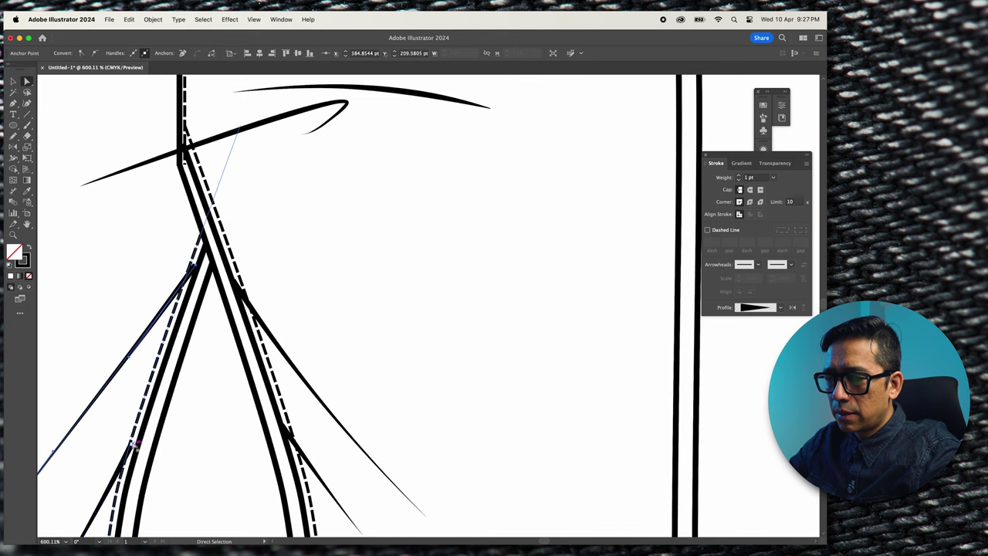
{"action": "left_click_drag", "start_coordinate": [133, 444], "coordinate": [141, 432]}
Apply the stroke width profile tapered at both ends to all the crease lines left of the fly.
{"action": "scroll", "coordinate": [258, 295], "scroll_direction": "down", "scroll_amount": 5}
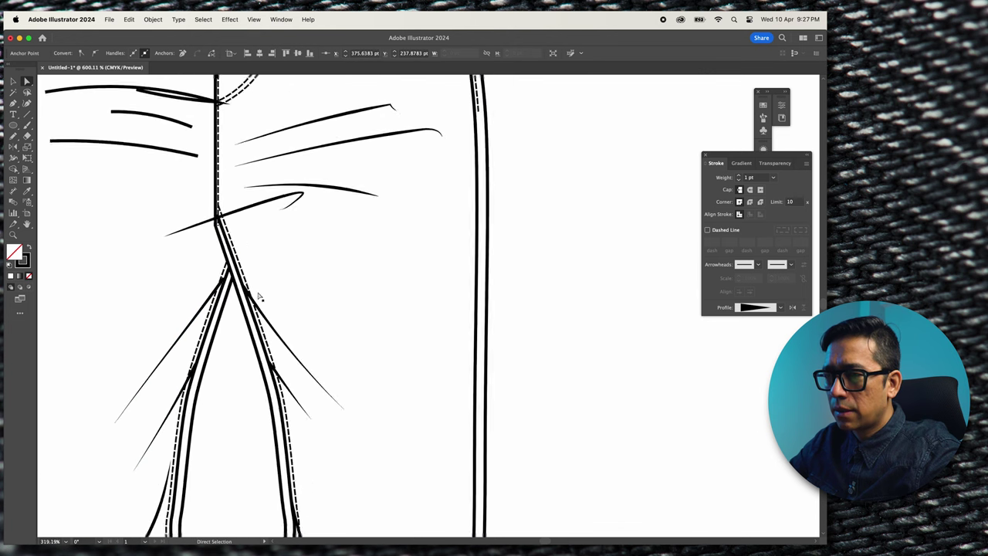
{"action": "scroll", "coordinate": [343, 259], "scroll_direction": "up", "scroll_amount": 3}
{"action": "left_click", "coordinate": [183, 224], "text": "shift"}
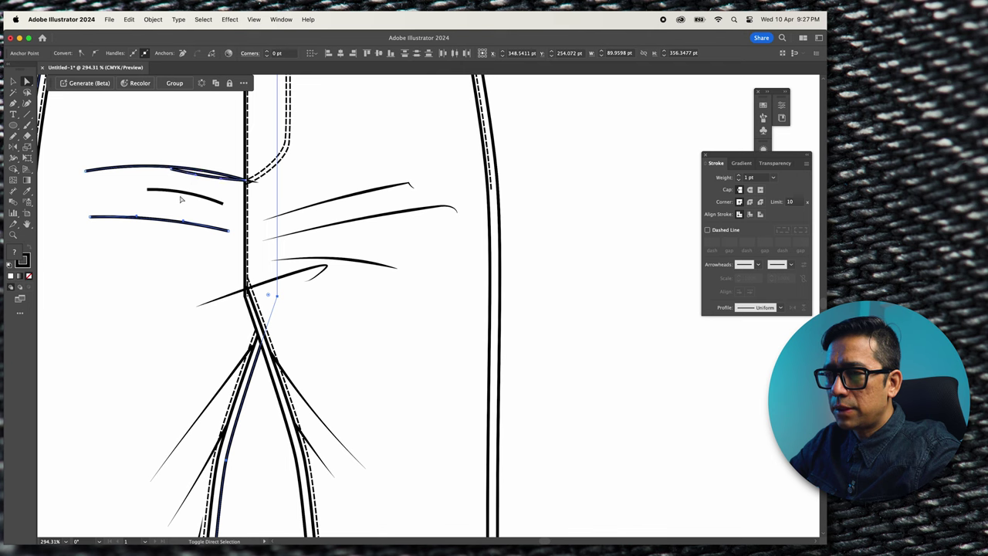
{"action": "left_click", "coordinate": [521, 209]}
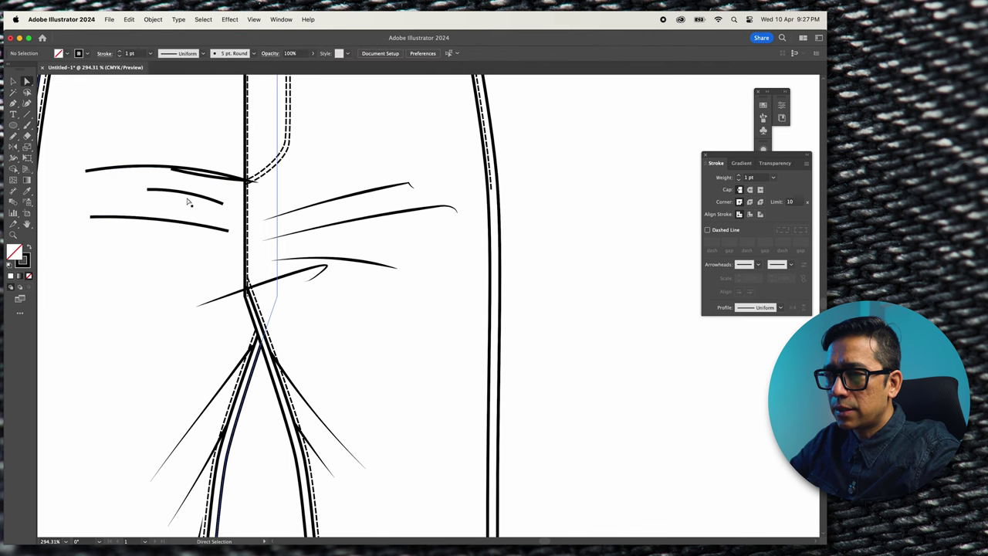
{"action": "left_click", "coordinate": [191, 199]}
{"action": "left_click", "coordinate": [194, 172], "text": "shift"}
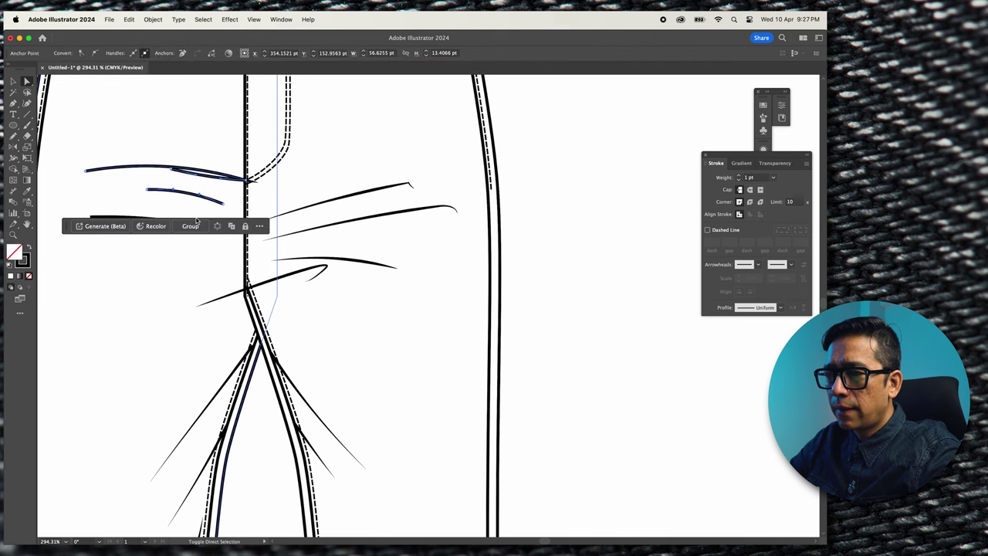
{"action": "left_click", "coordinate": [121, 216], "text": "shift"}
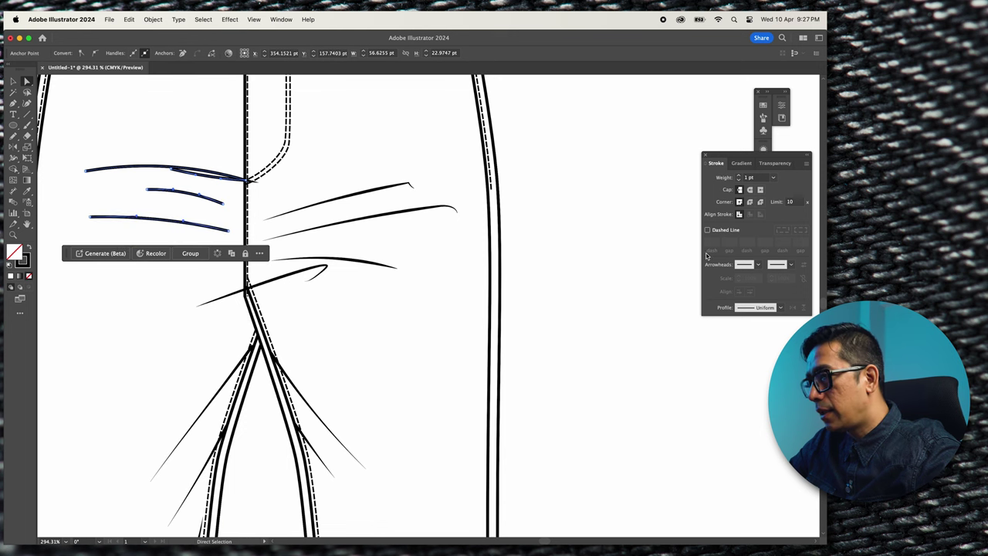
{"action": "left_click", "coordinate": [753, 307]}
{"action": "left_click", "coordinate": [751, 337]}
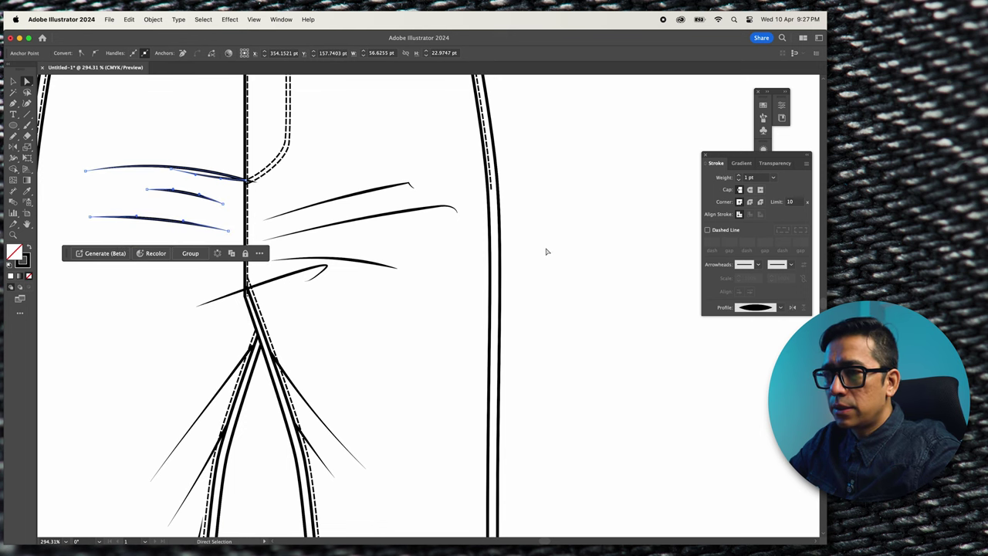
{"action": "left_click", "coordinate": [547, 252]}
Delete the small hooked end of the uppermost crease line right of the fly.
{"action": "scroll", "coordinate": [512, 247], "scroll_direction": "down", "scroll_amount": 5}
{"action": "scroll", "coordinate": [448, 232], "scroll_direction": "up", "scroll_amount": 7}
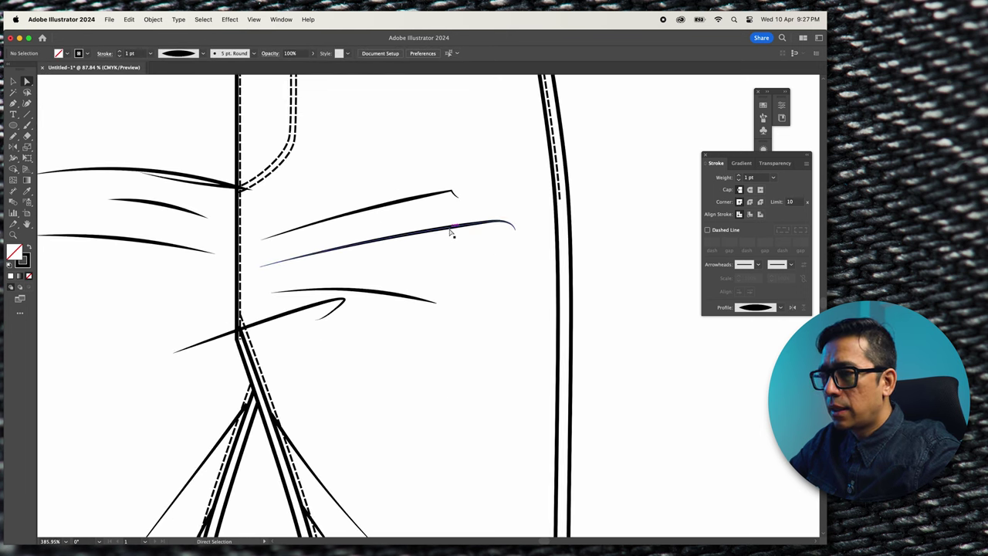
{"action": "left_click", "coordinate": [458, 196]}
{"action": "left_click", "coordinate": [457, 194]}
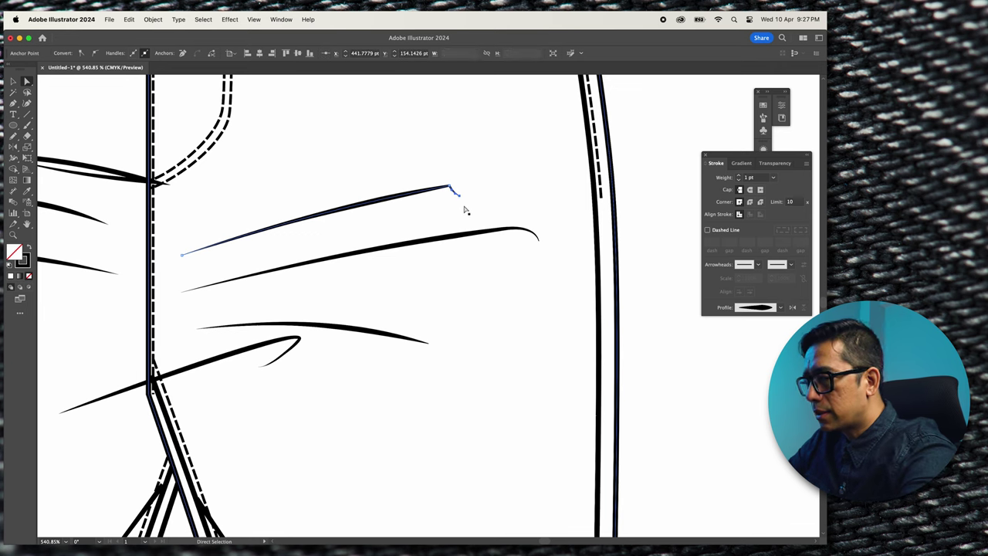
{"action": "key", "text": "Delete"}
{"action": "left_click", "coordinate": [539, 239]}
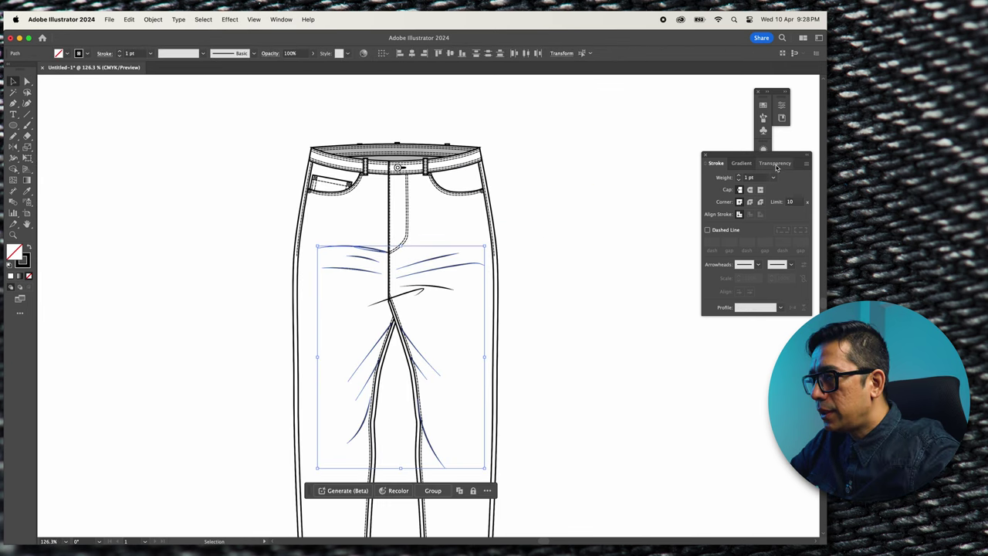
Reduce the opacity of the selected crease lines to 35% and deselect them.
{"action": "left_click", "coordinate": [774, 163]}
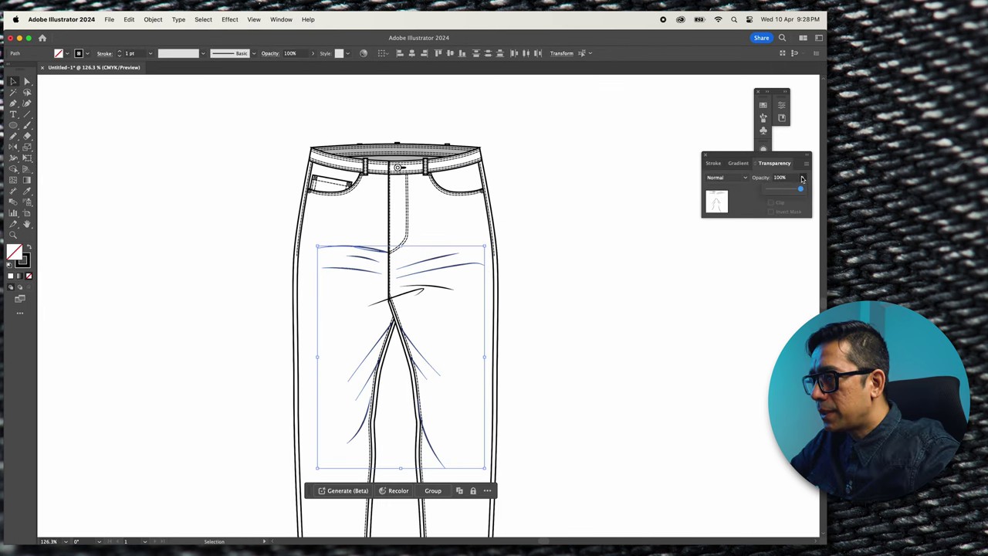
{"action": "left_click_drag", "start_coordinate": [800, 189], "coordinate": [777, 192]}
{"action": "left_click", "coordinate": [615, 280]}
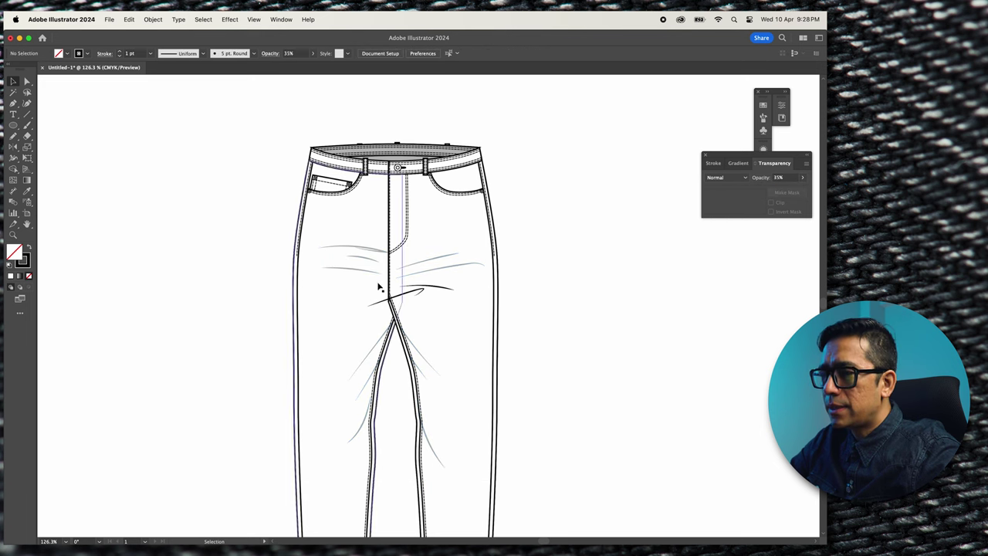
Set the opacity of the lowest crease line right of the fly to 35% and deselect it.
{"action": "scroll", "coordinate": [394, 310], "scroll_direction": "up", "scroll_amount": 6}
{"action": "scroll", "coordinate": [525, 163], "scroll_direction": "down", "scroll_amount": 3}
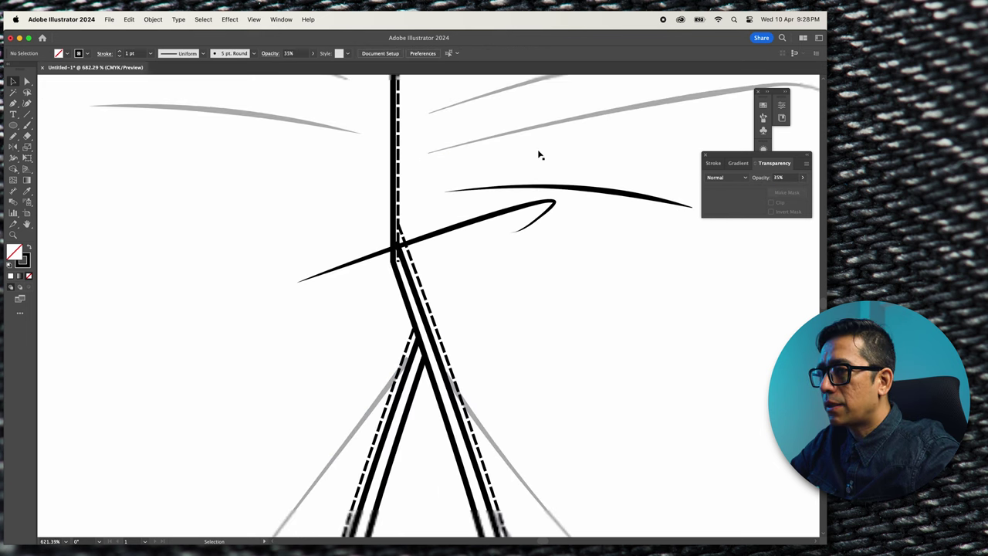
{"action": "left_click", "coordinate": [573, 178]}
{"action": "left_click", "coordinate": [585, 130]}
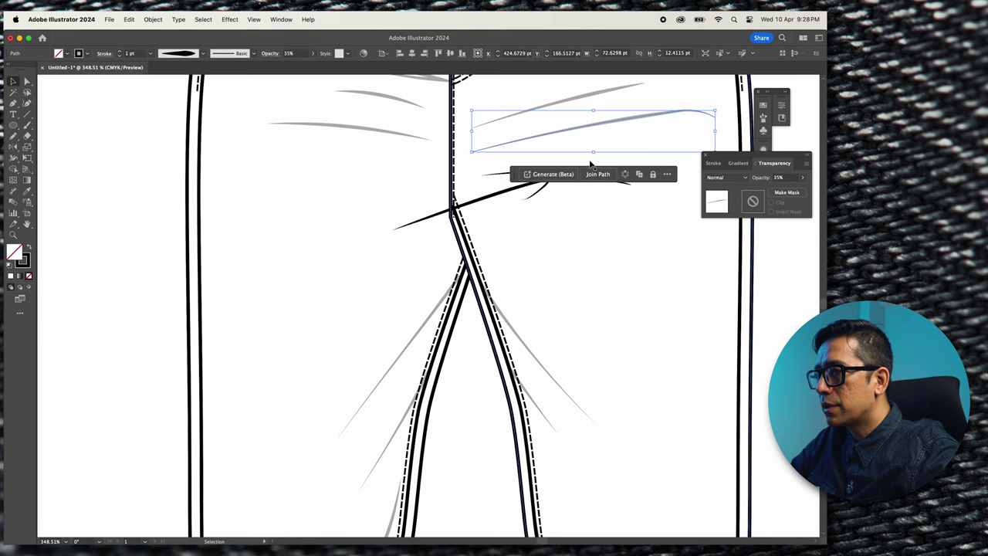
{"action": "left_click", "coordinate": [610, 224]}
{"action": "left_click", "coordinate": [583, 179]}
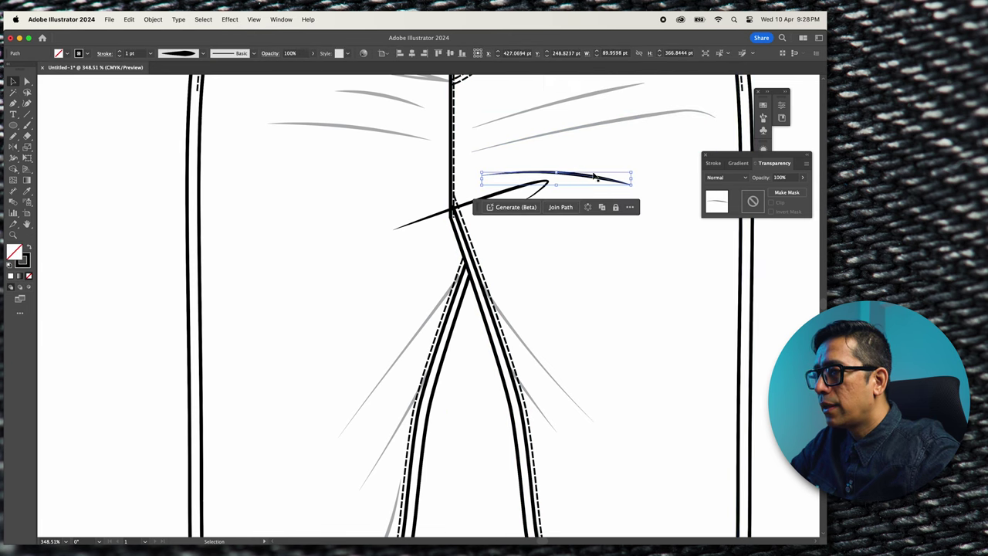
{"action": "left_click_drag", "start_coordinate": [799, 192], "coordinate": [784, 194]}
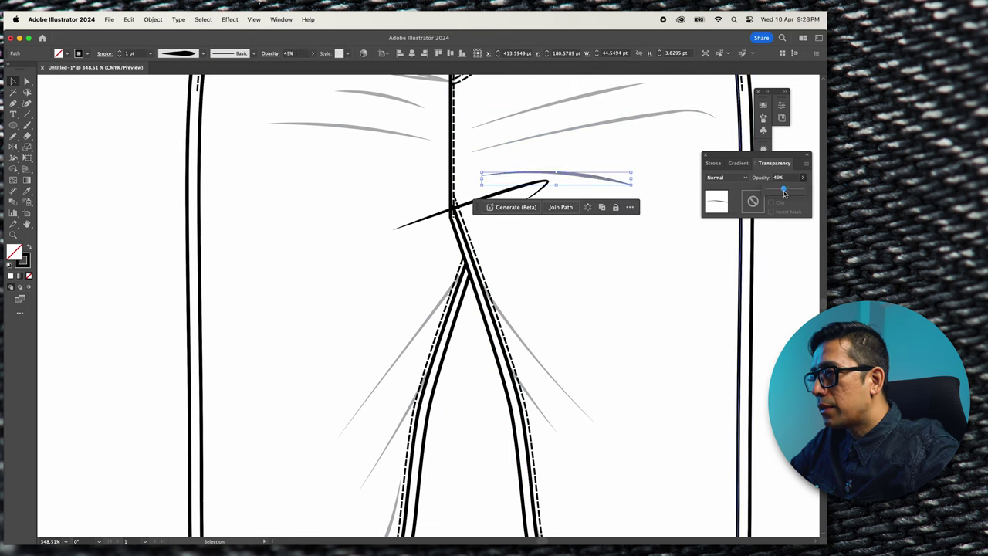
{"action": "type", "text": "35"}
{"action": "key", "text": "Return"}
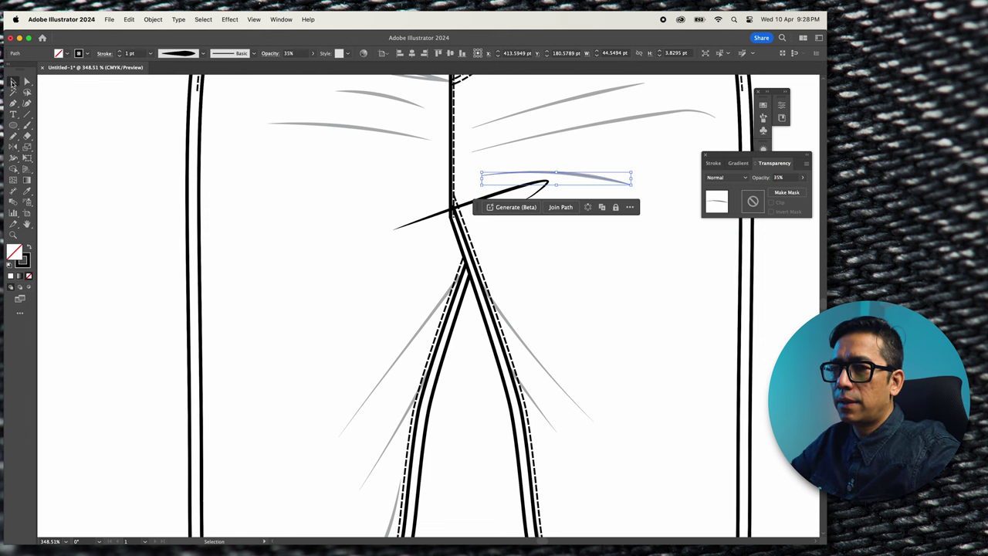
{"action": "left_click", "coordinate": [97, 199]}
{"action": "scroll", "coordinate": [116, 212], "scroll_direction": "down", "scroll_amount": 10}
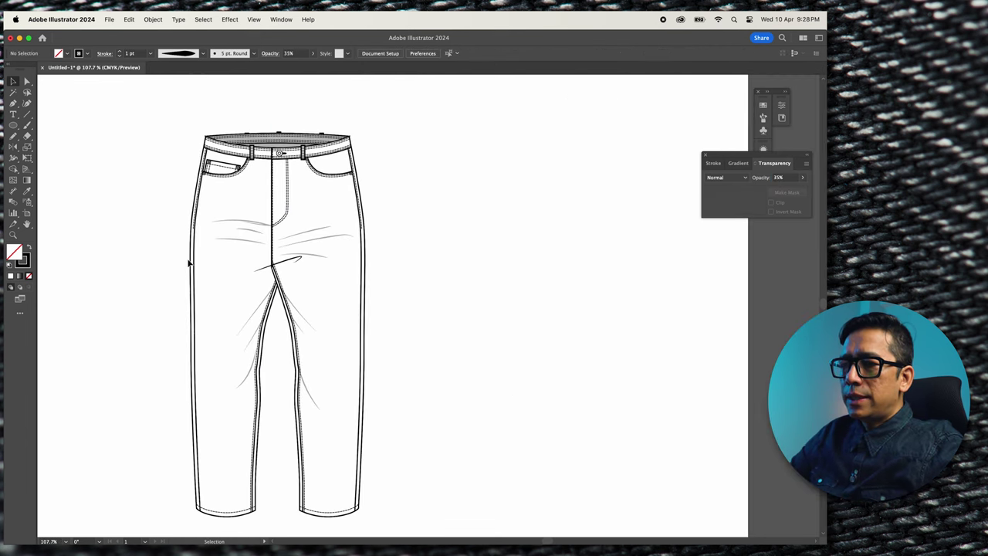